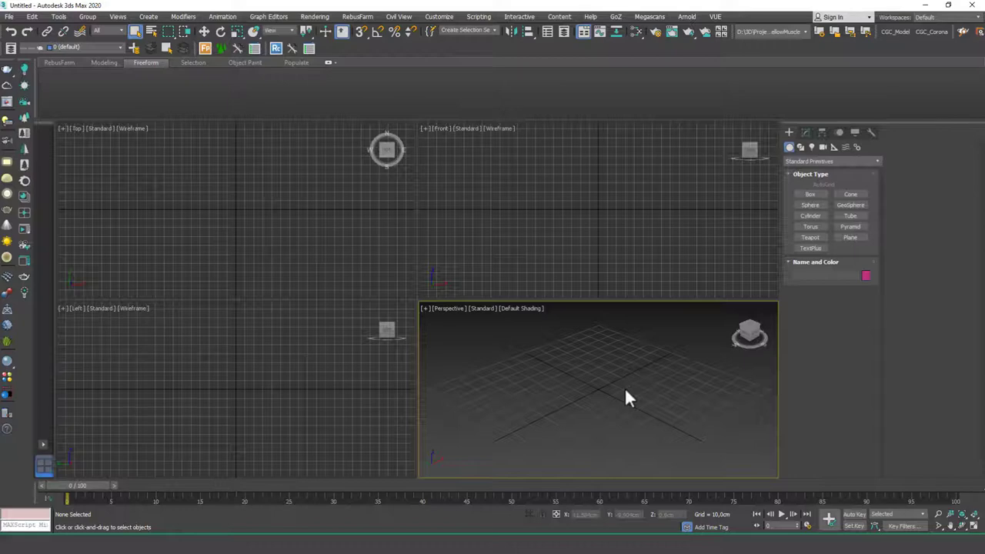
Draw an open three-point line in the Front view, with a near-vertical upper segment and a lower segment slanting inward toward the origin.
left_click_drag(494, 355, 565, 420)
key("alt+w")
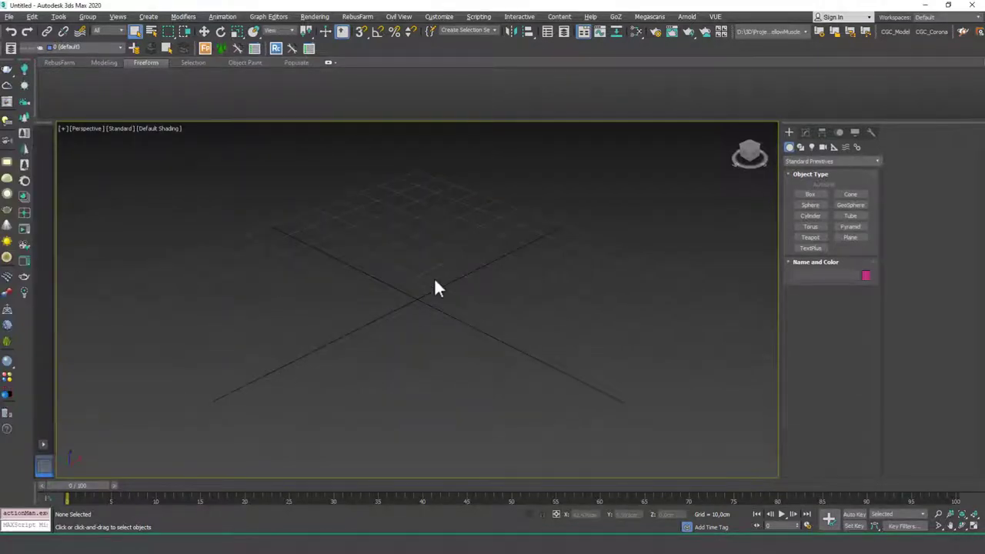
key("f")
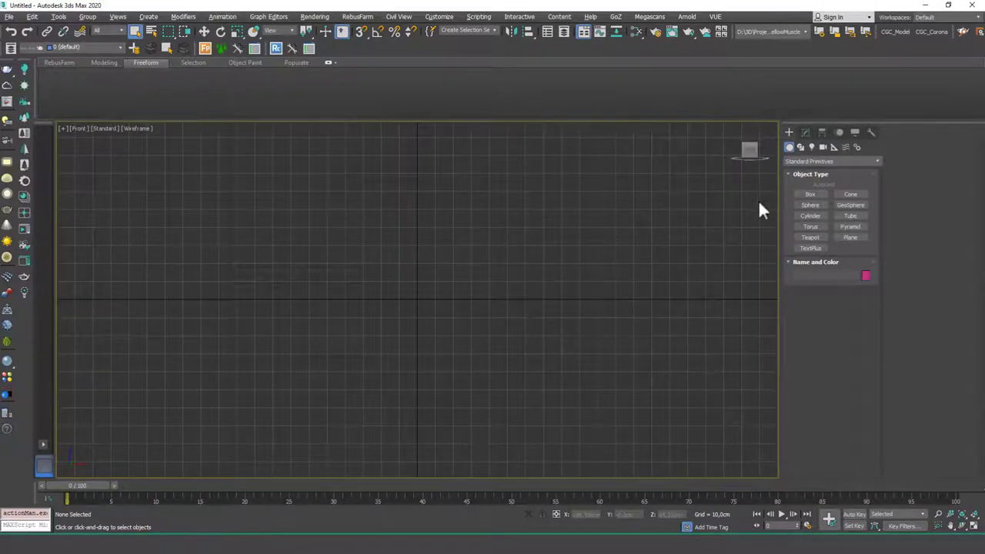
left_click(801, 147)
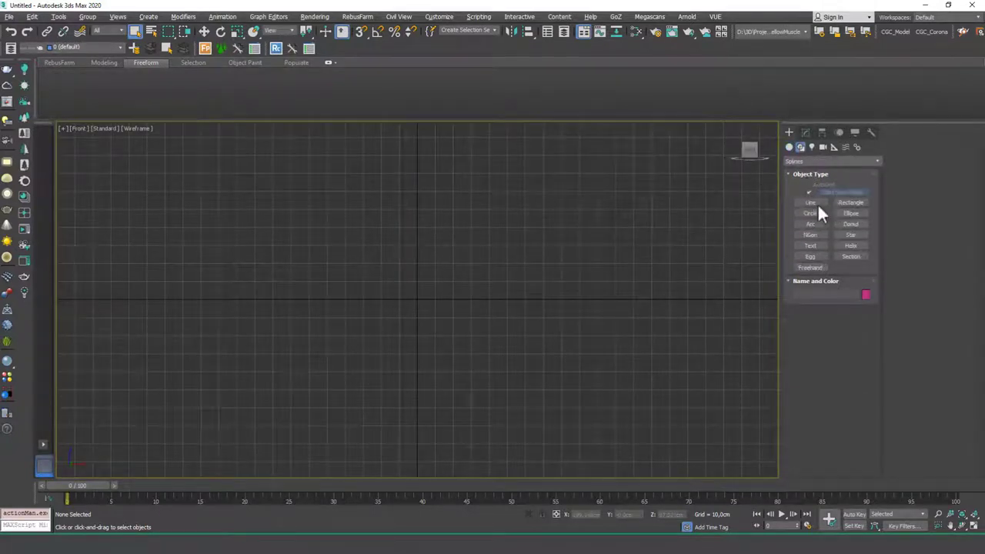
left_click(814, 203)
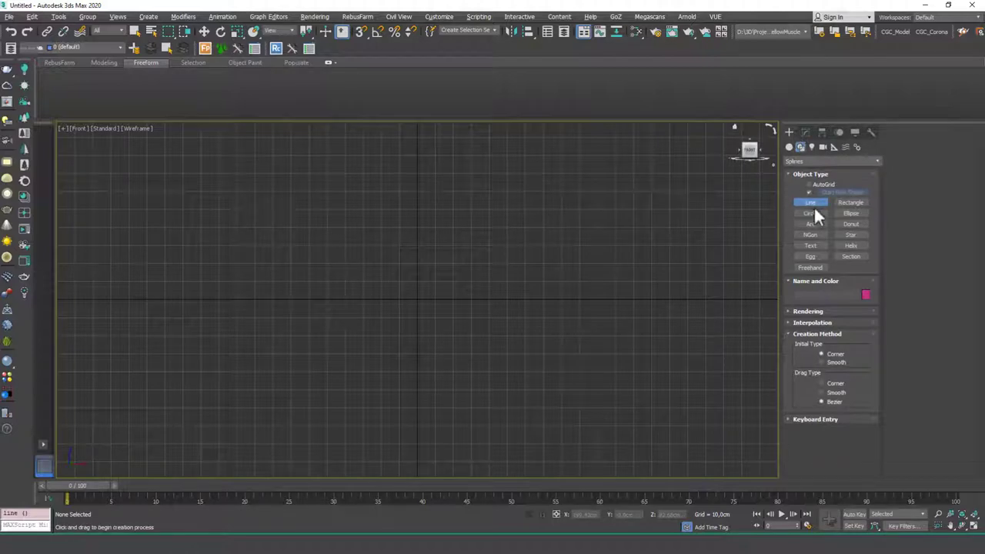
middle_click_drag(413, 285, 439, 351)
left_click(274, 177)
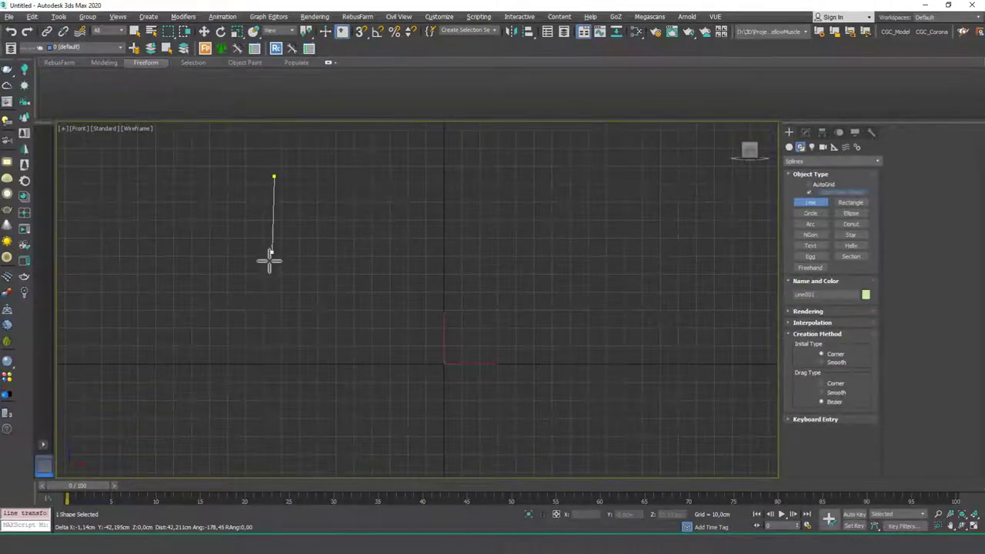
left_click(269, 260)
left_click(316, 335)
right_click(347, 279)
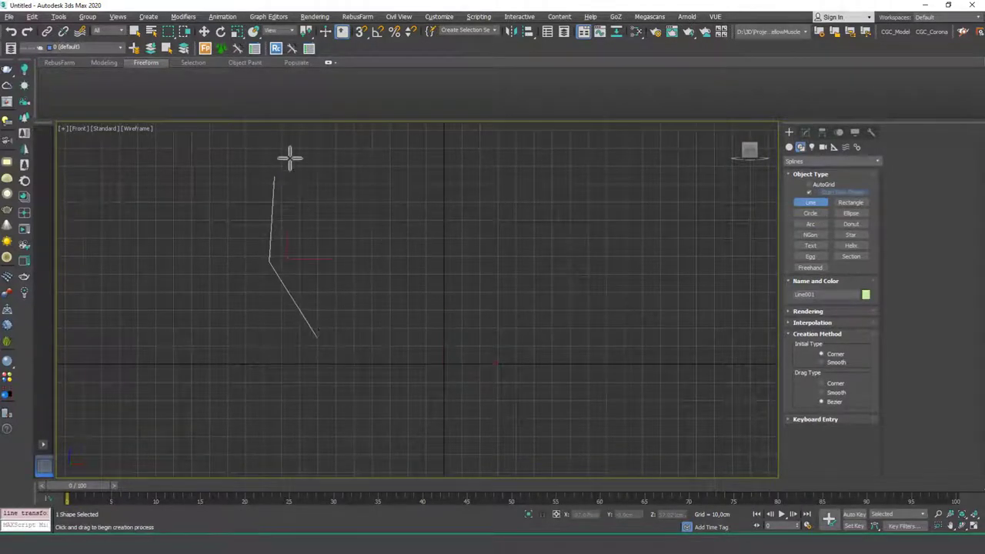
right_click(361, 290)
scroll(337, 288, "down", 3)
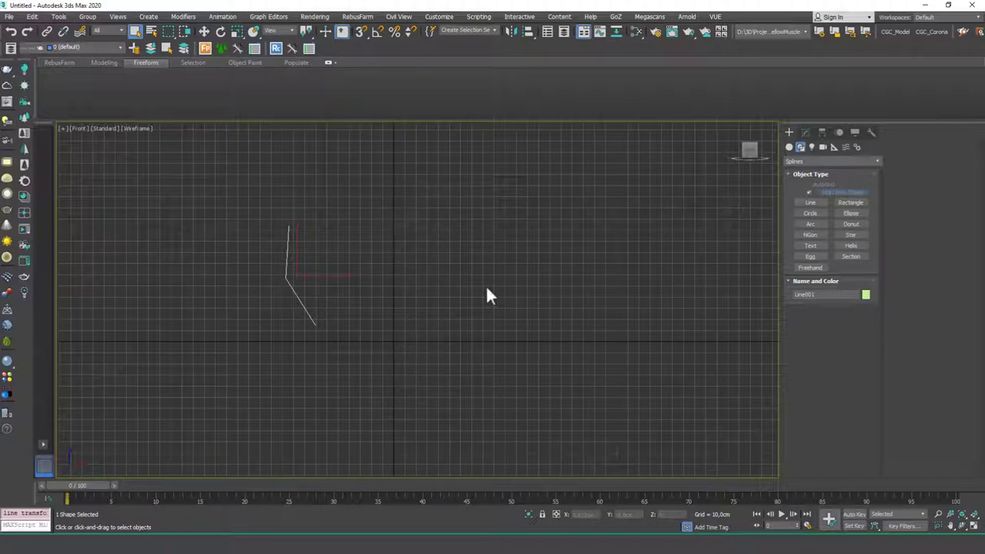
Apply a Lathe modifier to the drawn line.
left_click(811, 132)
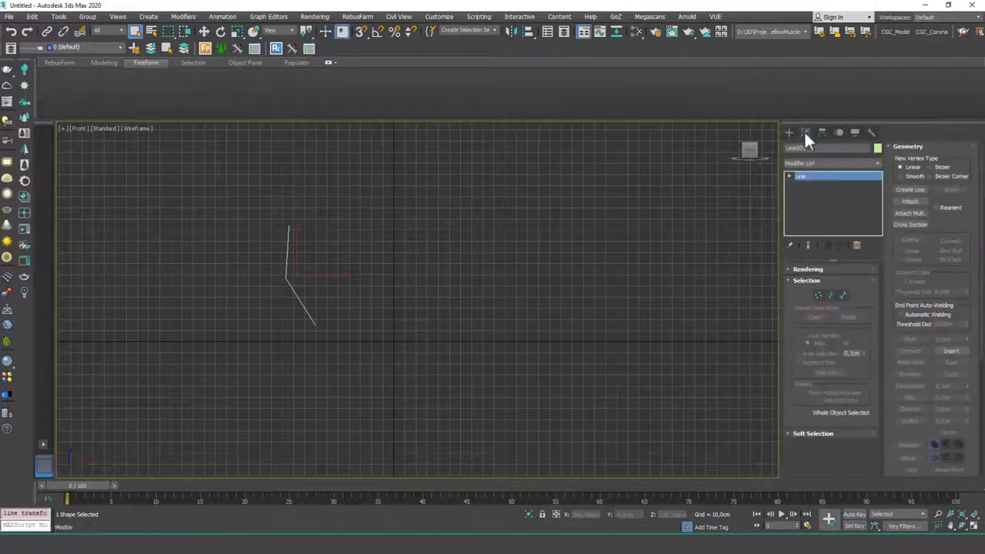
left_click(816, 163)
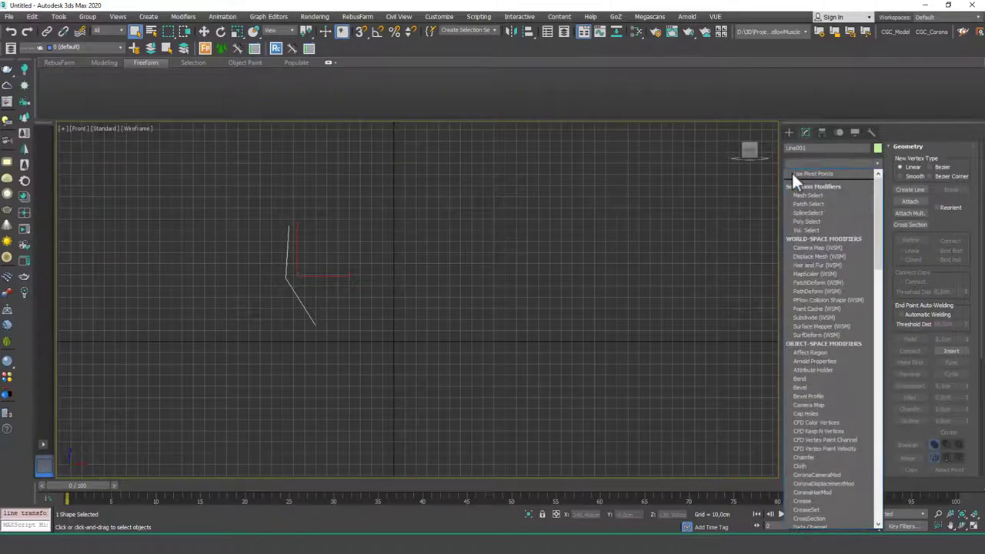
key("l")
left_click(792, 172)
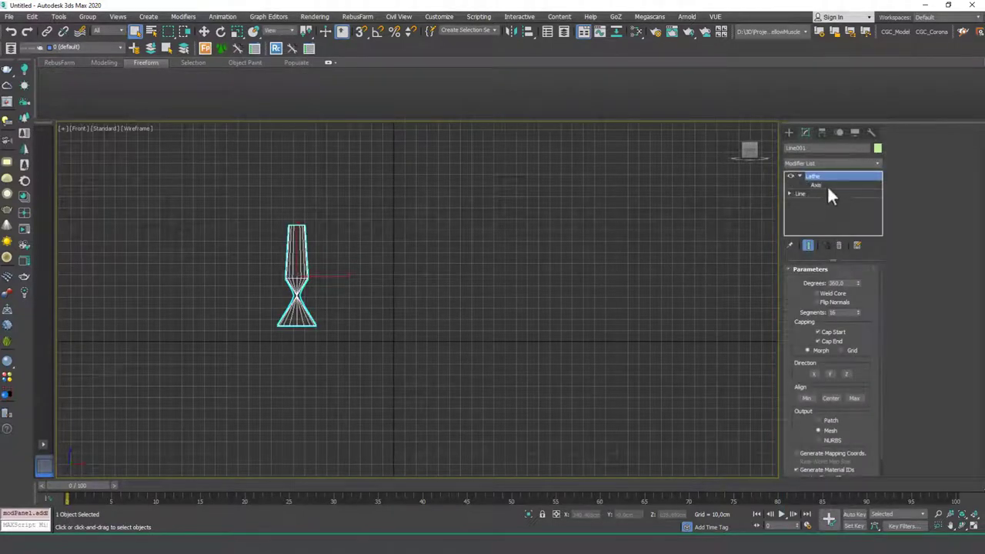
Move the Lathe axis along X to about the world origin so the profile revolves into a wide bowl.
left_click(826, 185)
key("w")
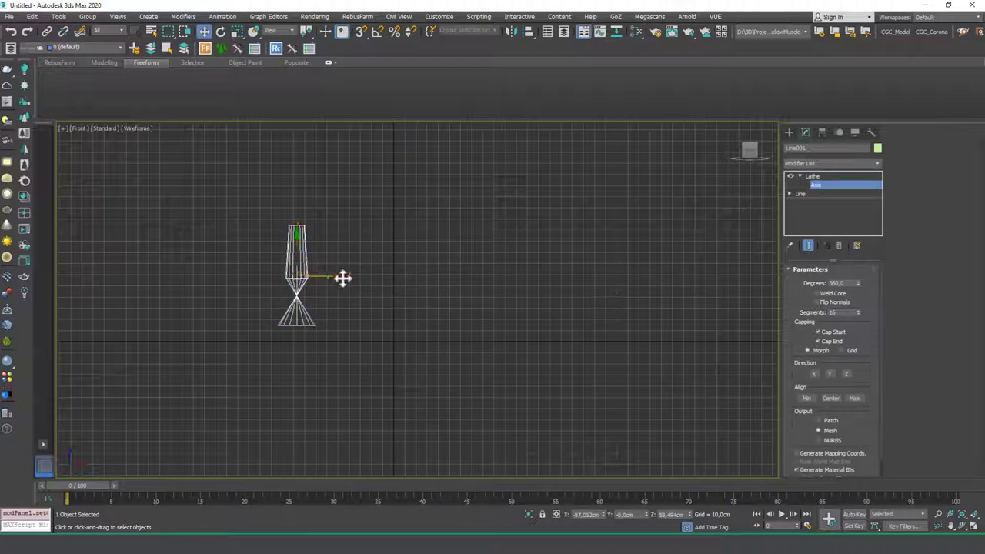
left_click_drag(344, 277, 428, 276)
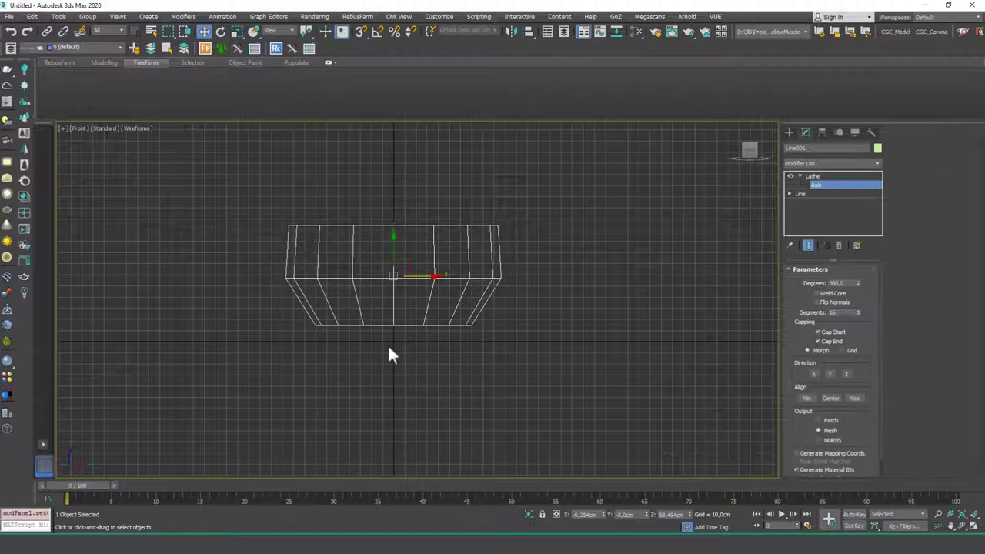
Show the lathed bowl in the Perspective view with edged faces and inspect it from several angles.
key("p")
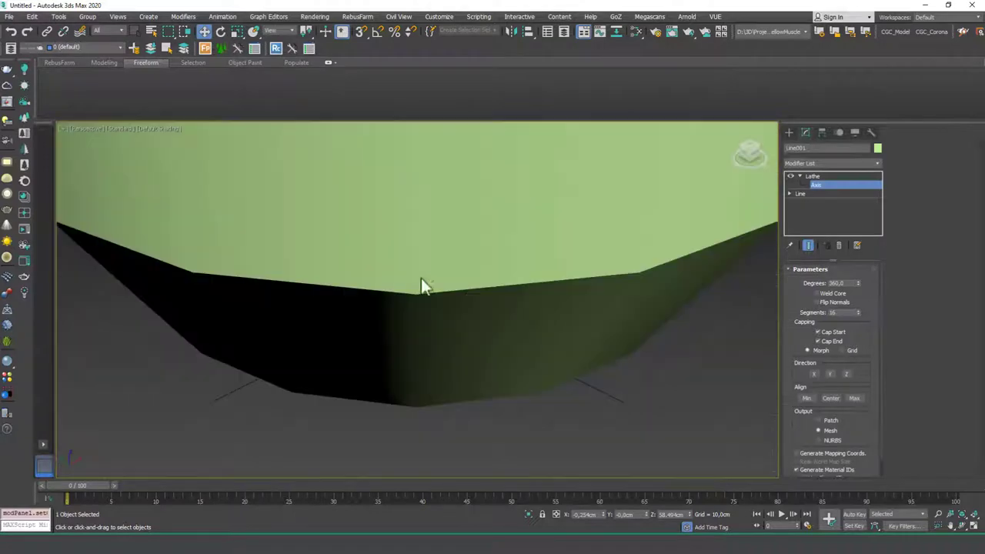
scroll(484, 312, "down", 5)
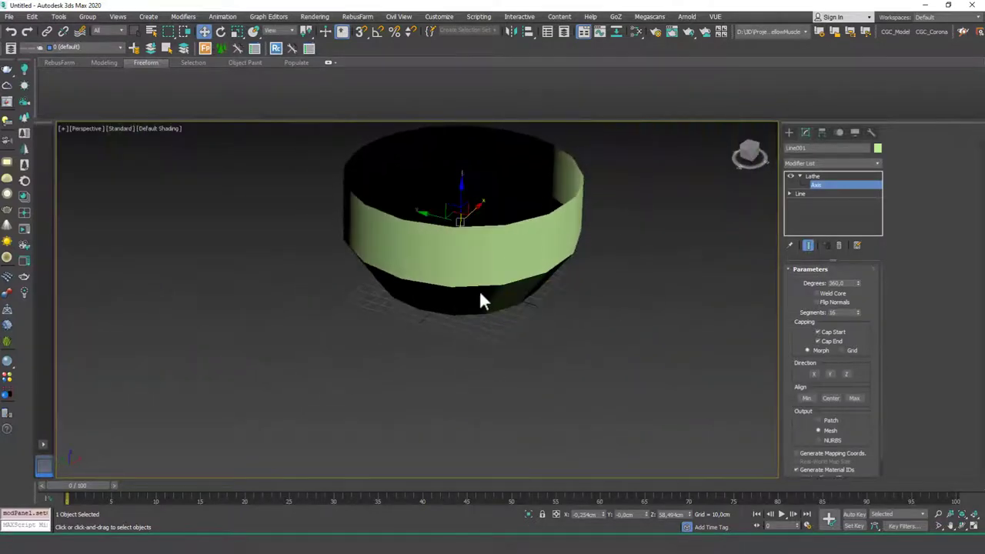
key("F4")
middle_click_drag(484, 290, 484, 354, "alt")
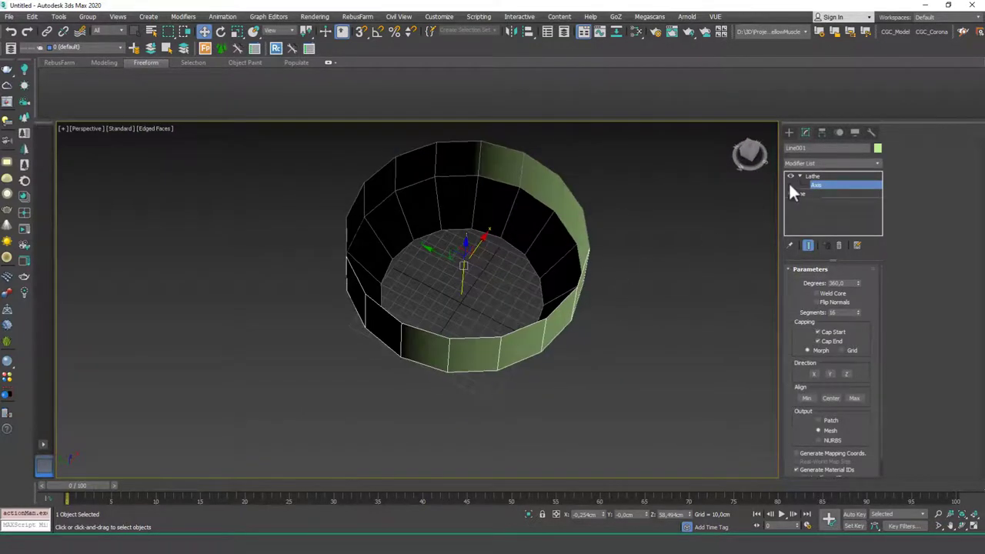
middle_click_drag(621, 253, 777, 167, "alt")
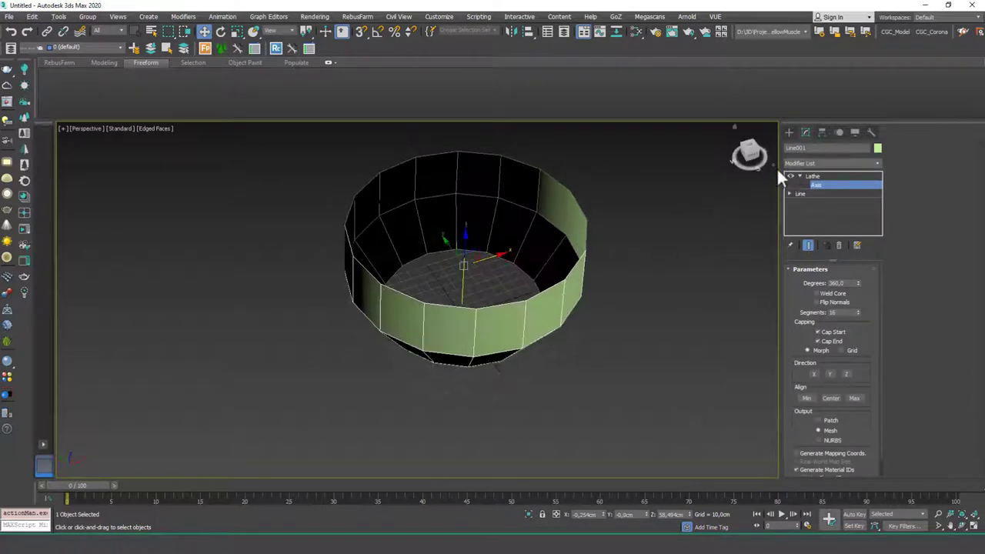
Disable and re-enable the Lathe modifier to compare the source line with the revolved shape.
left_click(790, 176)
middle_click_drag(493, 308, 431, 338, "alt")
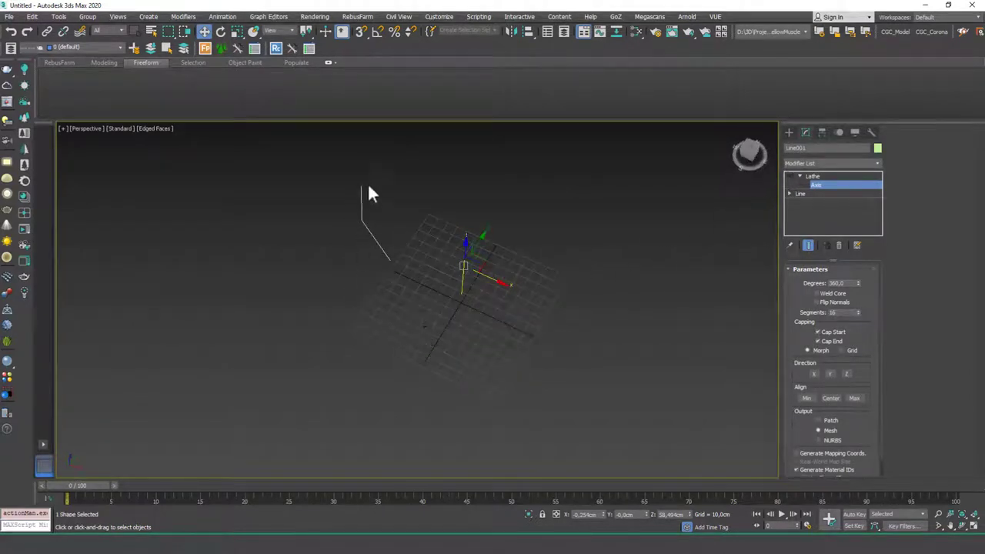
middle_click_drag(389, 265, 427, 293, "alt")
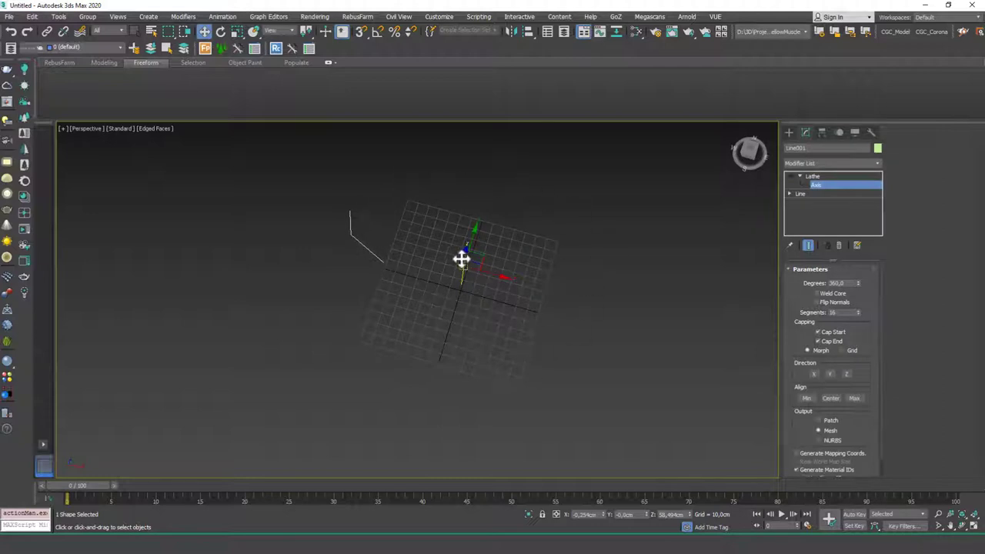
left_click(790, 176)
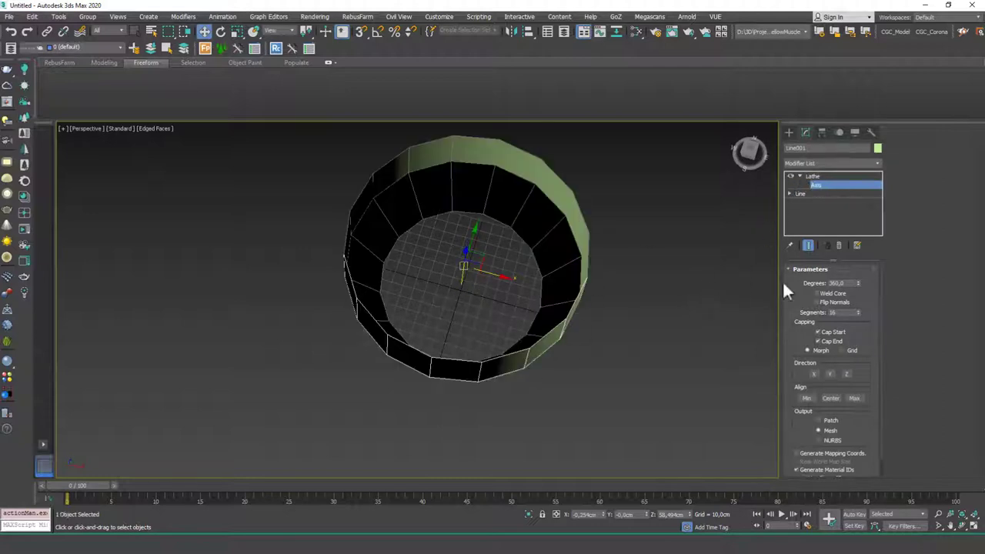
Try other Degrees values for the Lathe sweep and restore it to 360.
mouse_move(676, 290)
middle_mouse_down("alt")
mouse_move(651, 249)
mouse_move(662, 285)
middle_mouse_up("alt")
left_click_drag(851, 284, 847, 89)
type("0")
key("Return")
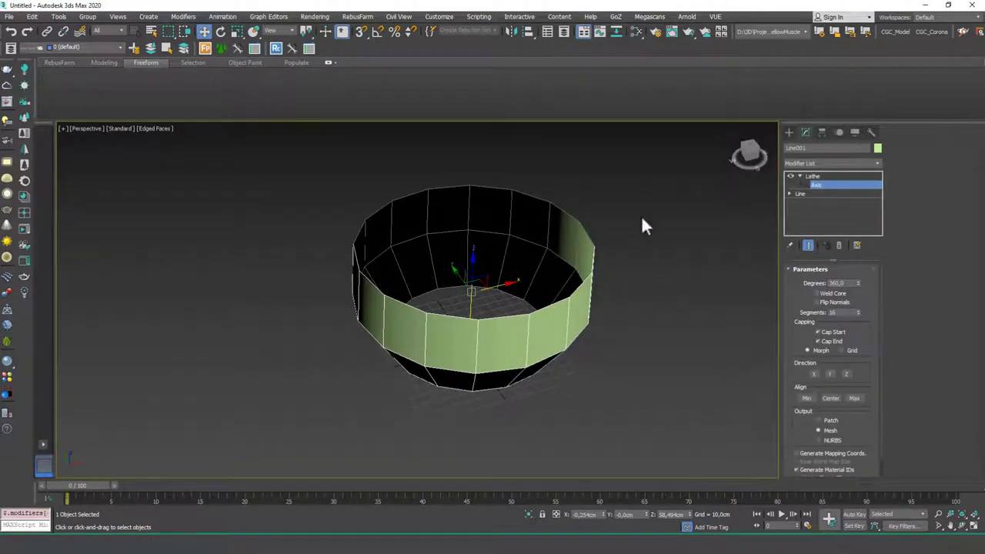
With the lathed end result shown, move the line's middle vertex outward along X to about -136 cm.
middle_click_drag(643, 219, 361, 324, "alt")
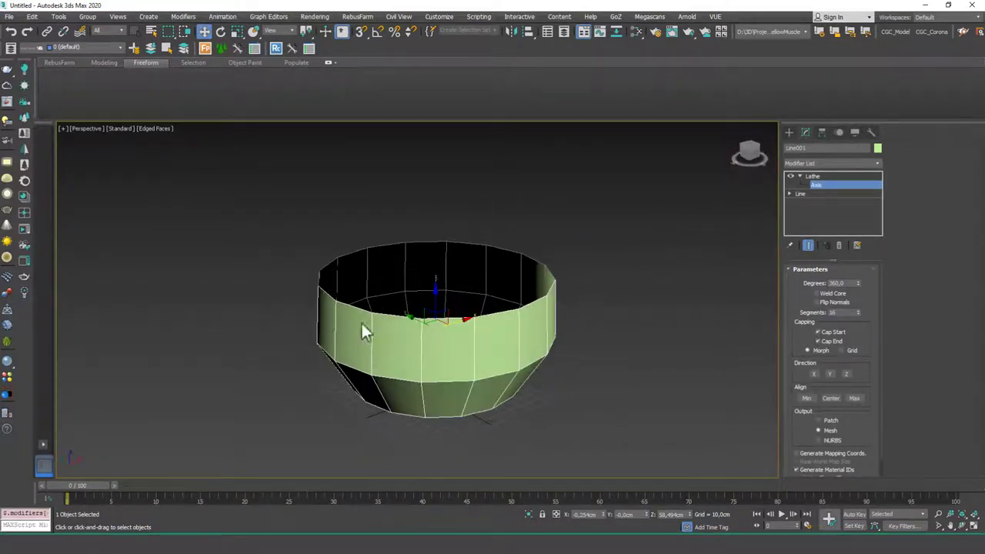
left_click(802, 194)
left_click(809, 246)
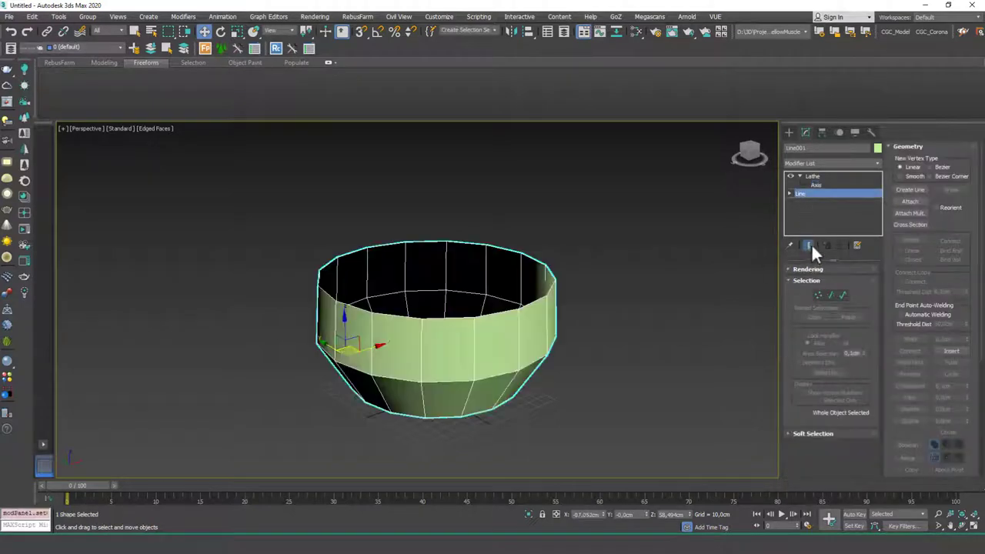
left_click(790, 194)
left_click(810, 202)
middle_click_drag(306, 387, 308, 325, "alt")
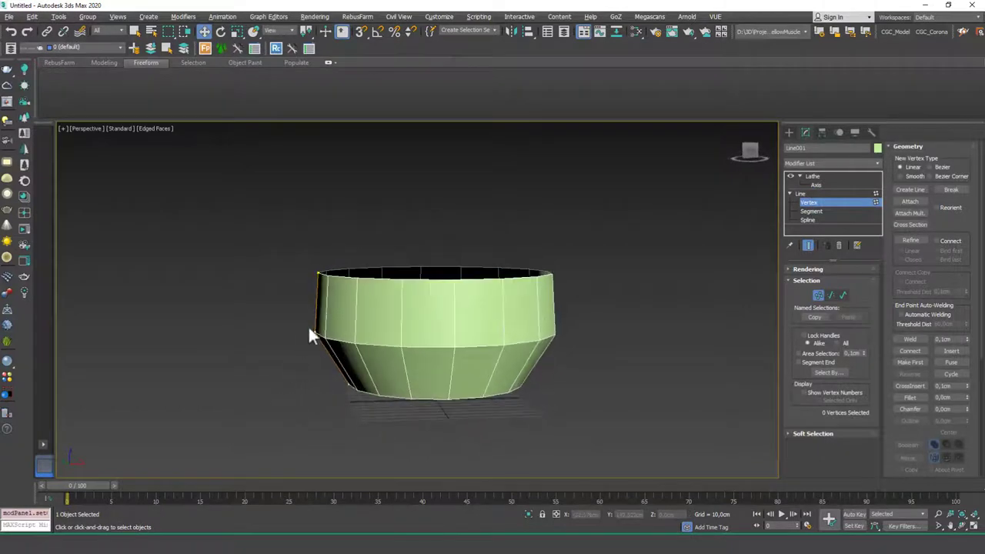
left_click(317, 332)
left_click_drag(336, 331, 304, 337)
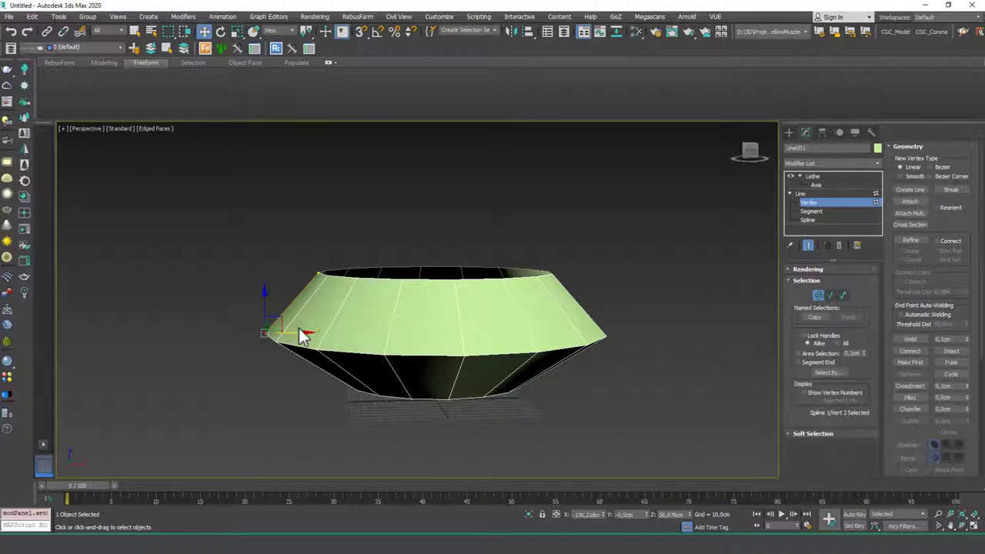
Try refining the profile's upper segment with an extra vertex and moving that vertex.
left_click(910, 240)
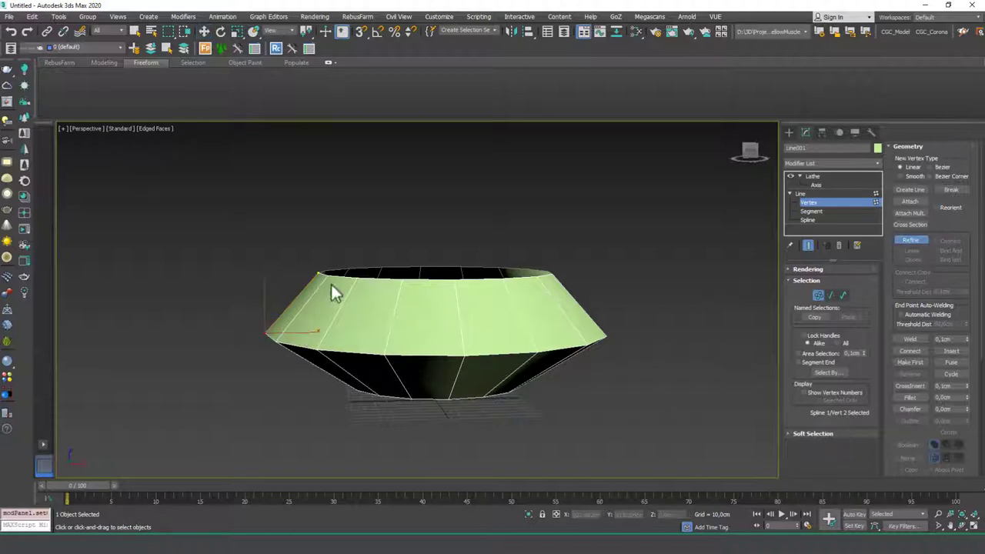
left_click(292, 303)
right_click(296, 271)
left_click(293, 302)
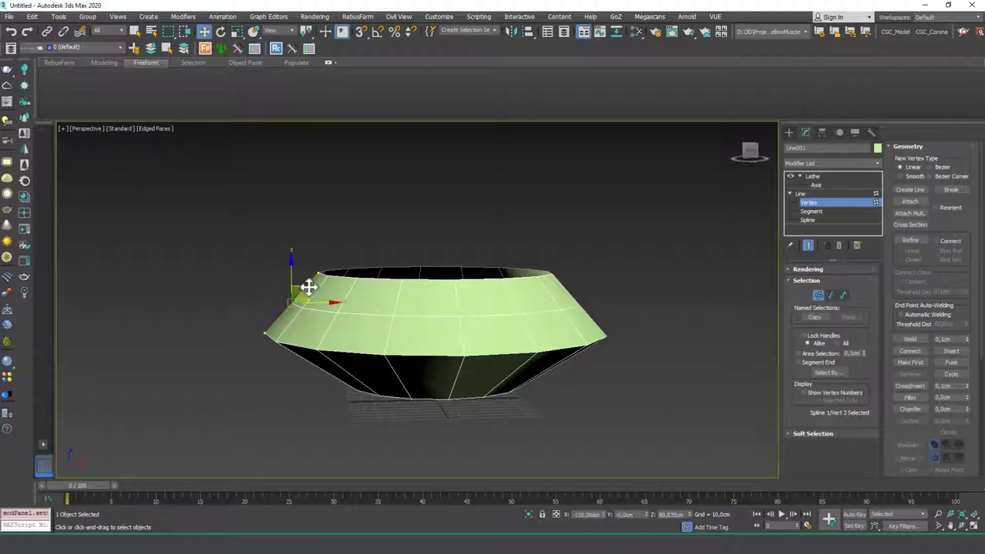
left_click_drag(310, 287, 291, 311)
left_click(264, 288)
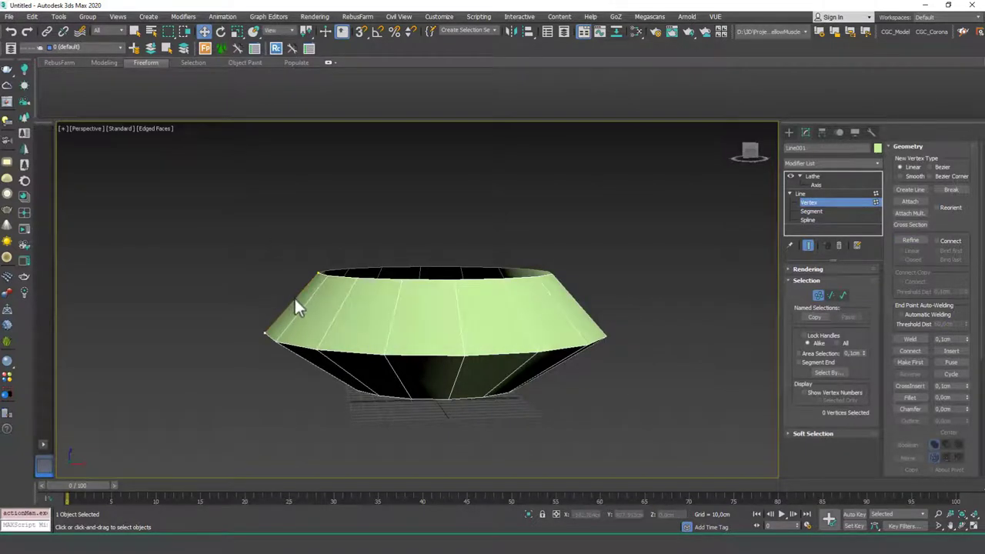
Move the Lathe axis along X to about 124 cm to widen the bowl into a large ring.
left_click(807, 244)
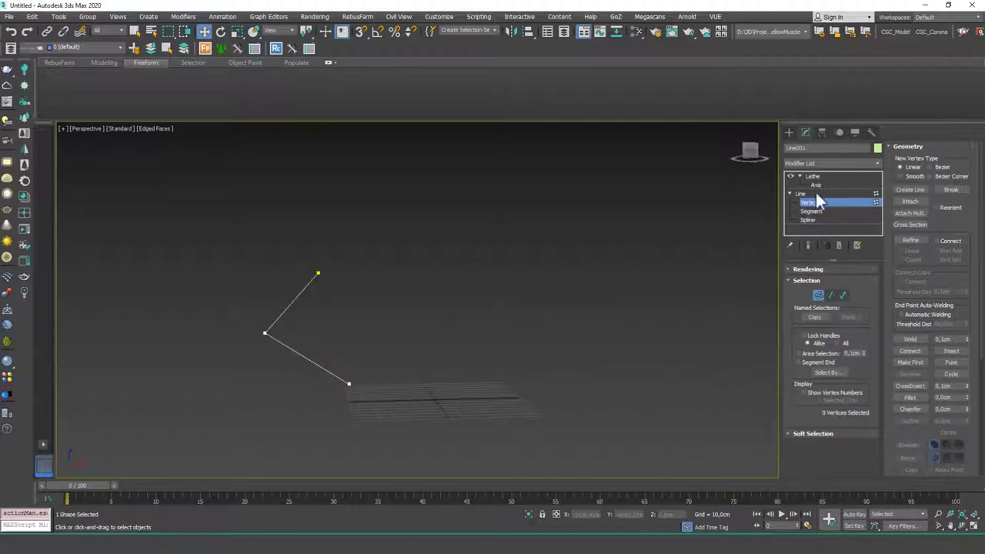
left_click(816, 184)
left_click(809, 245)
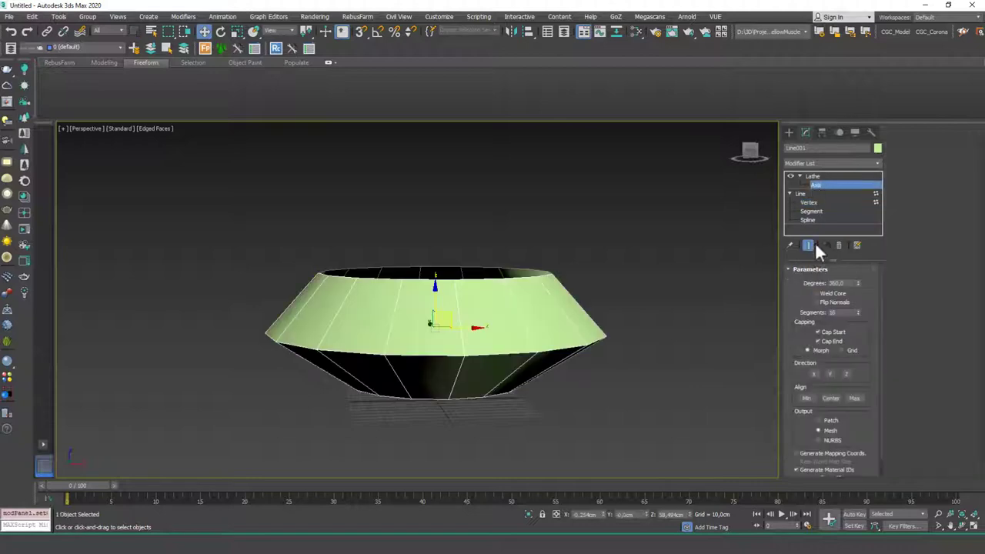
left_click_drag(454, 328, 620, 322)
middle_click_drag(543, 316, 492, 401, "alt")
scroll(336, 356, "down", 3)
middle_click_drag(337, 356, 302, 345)
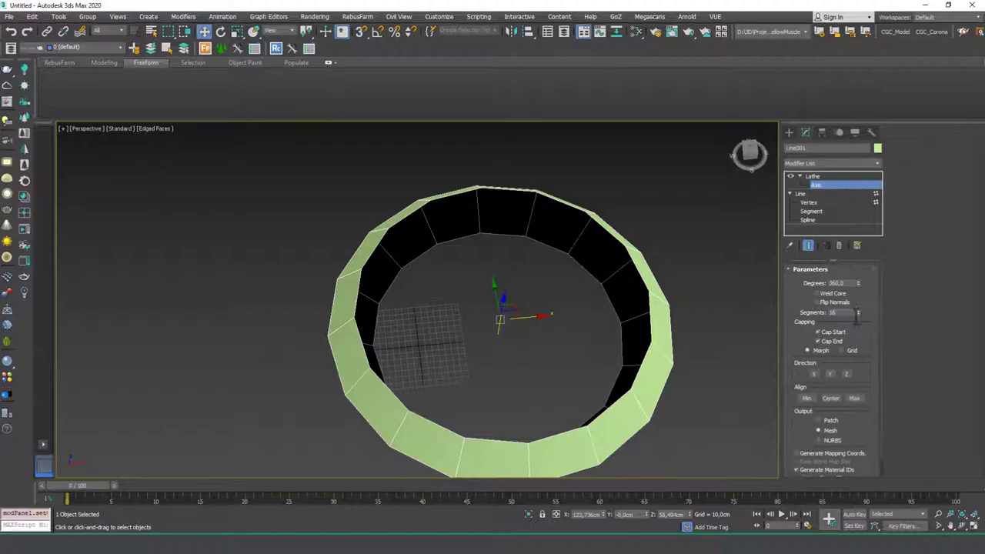
Try the Lathe's Weld Core option on the ring and check the shape from the Top view.
left_click_drag(866, 306, 864, 291)
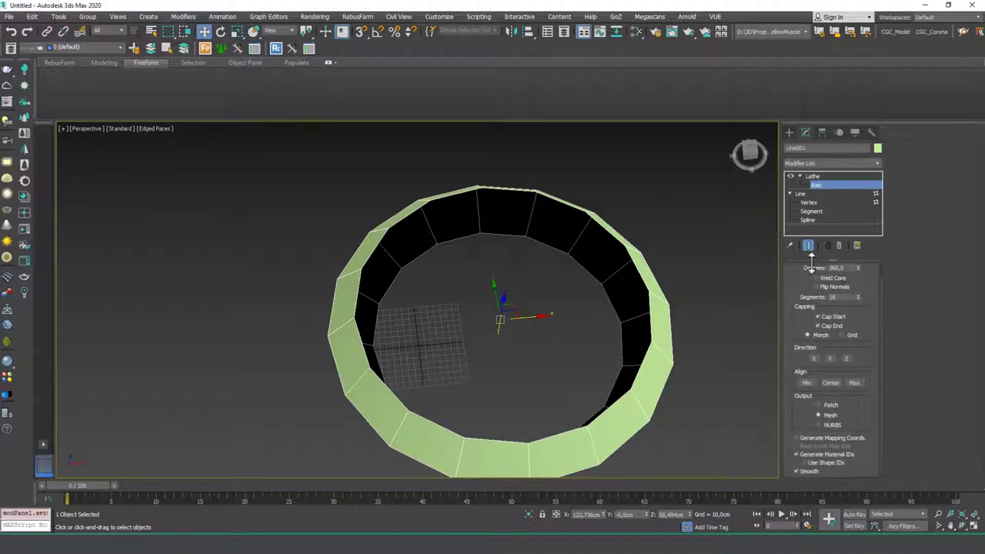
scroll(859, 276, "up", 1)
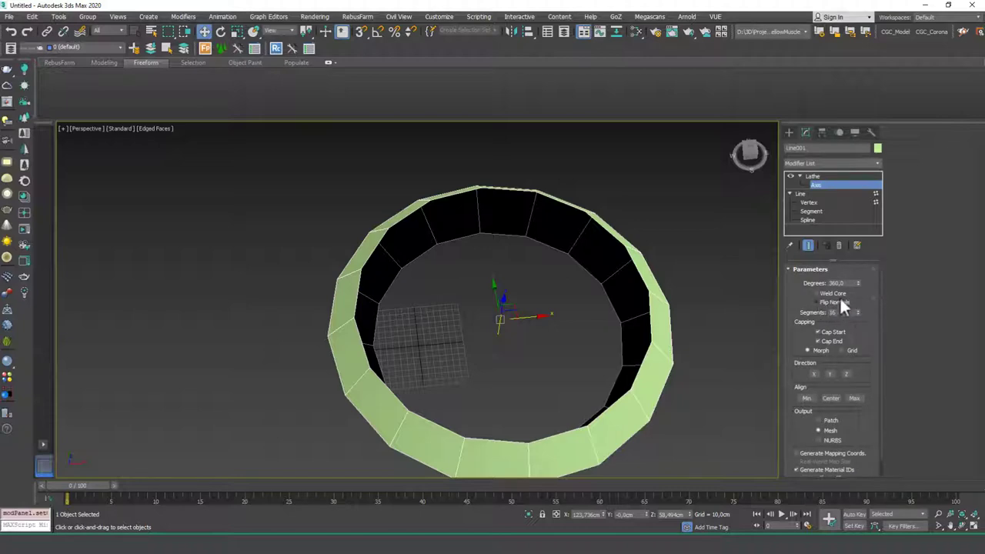
middle_click_drag(598, 363, 639, 293, "alt")
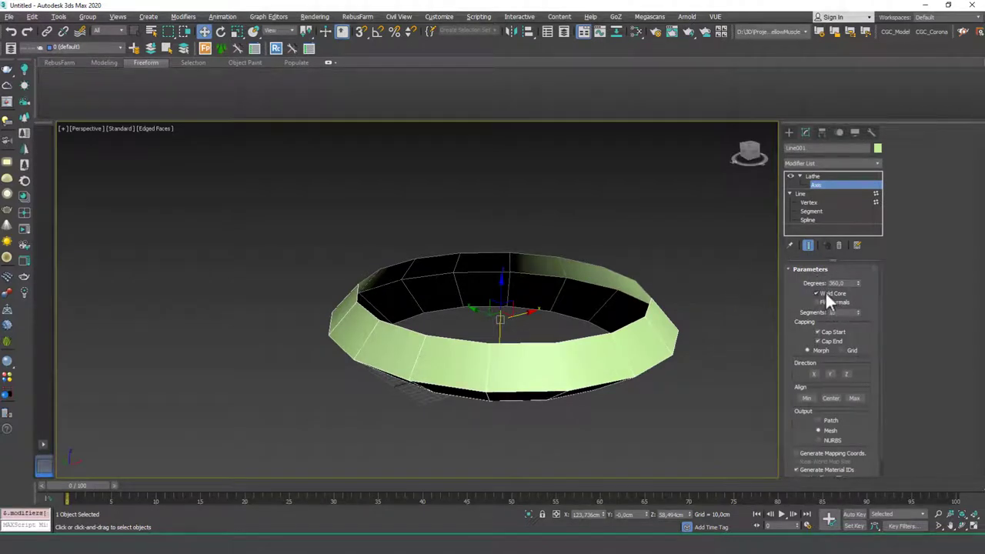
middle_click_drag(462, 296, 497, 330, "alt")
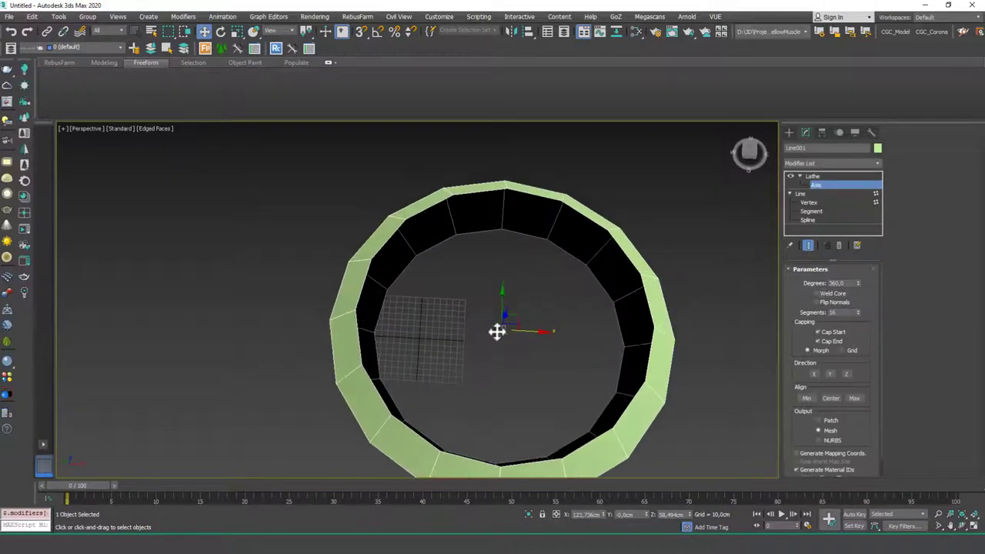
key("t")
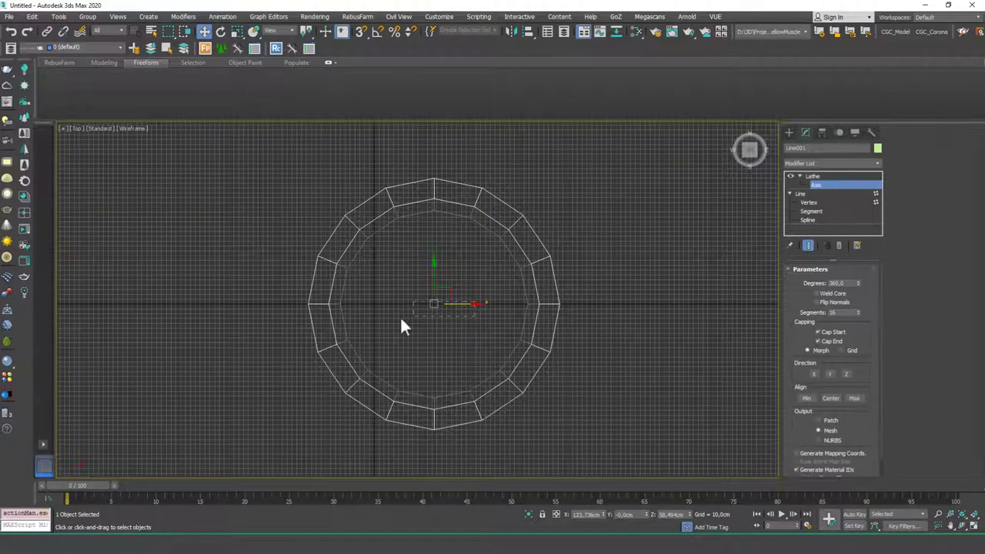
Move the Lathe axis along X to about -70 cm to close the shape's core, with Weld Core turned on.
left_click_drag(463, 301, 378, 310)
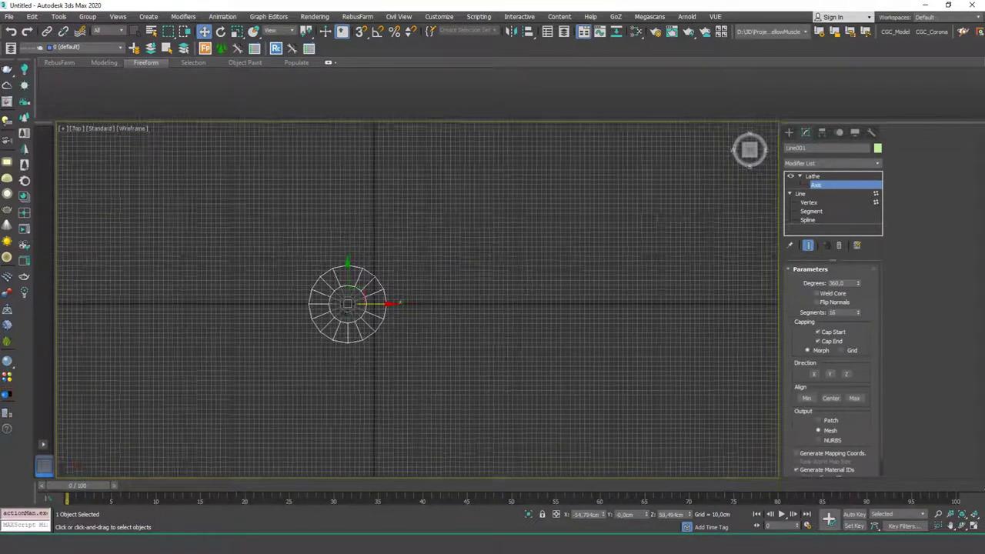
scroll(349, 306, "up", 7)
scroll(396, 271, "up", 3)
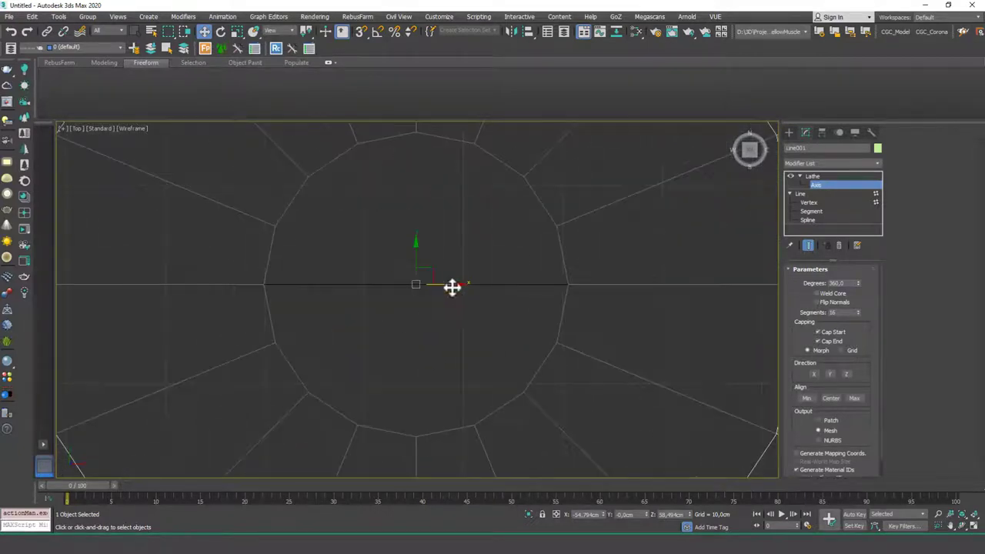
left_click_drag(452, 287, 300, 282)
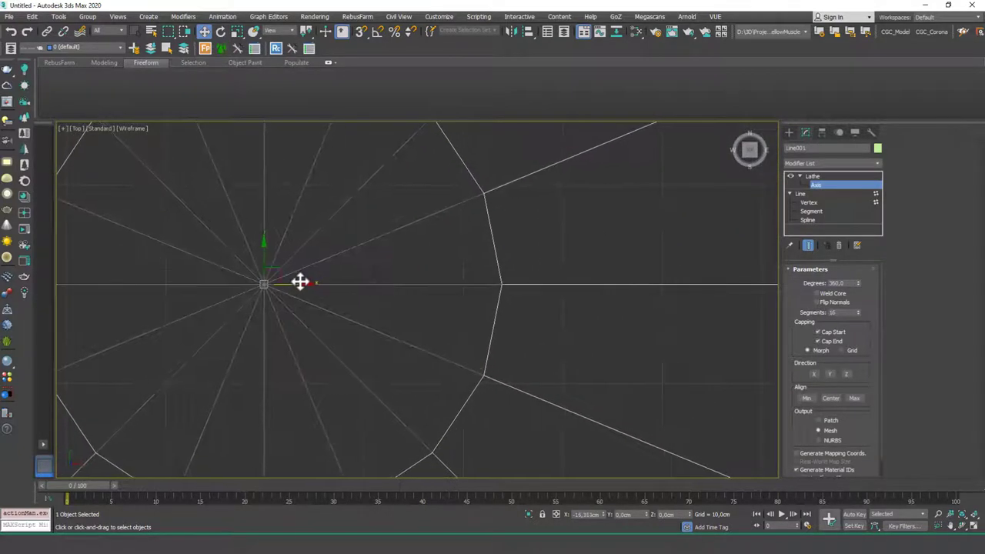
scroll(266, 284, "up", 4)
middle_click_drag(263, 250, 404, 250)
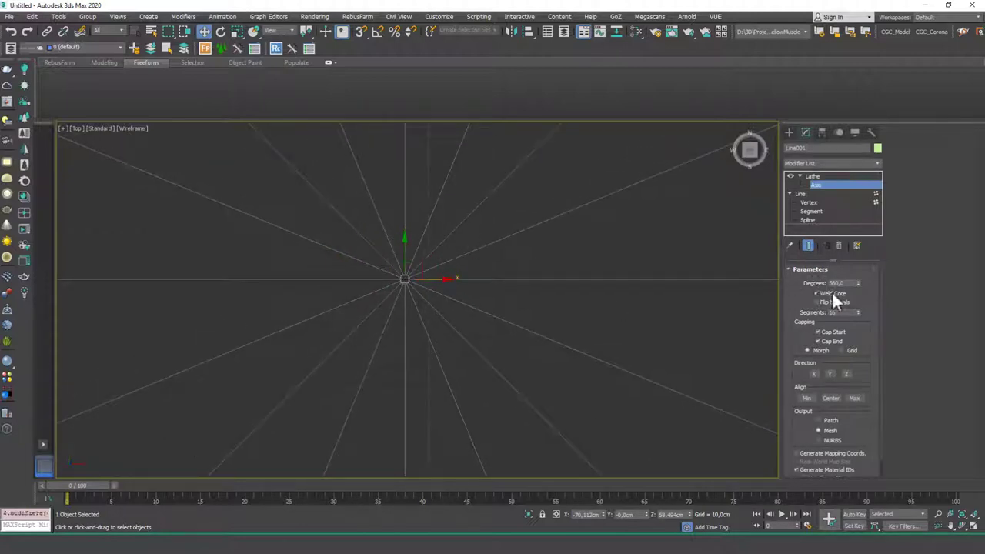
left_click_drag(436, 282, 435, 281)
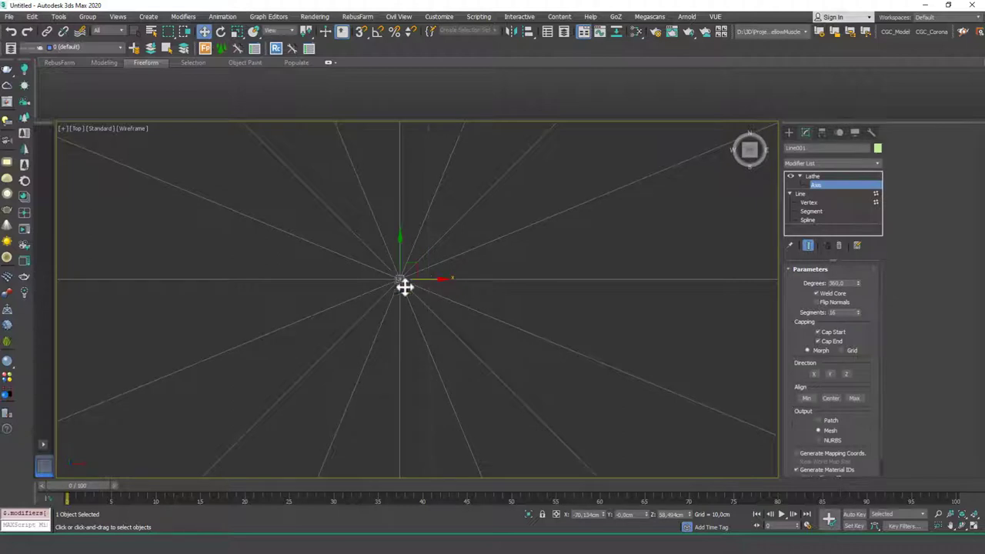
Try moving the welded centre vertex along Z with a temporary Edit Poly modifier, and delete that modifier.
left_click(831, 163)
left_click(823, 191)
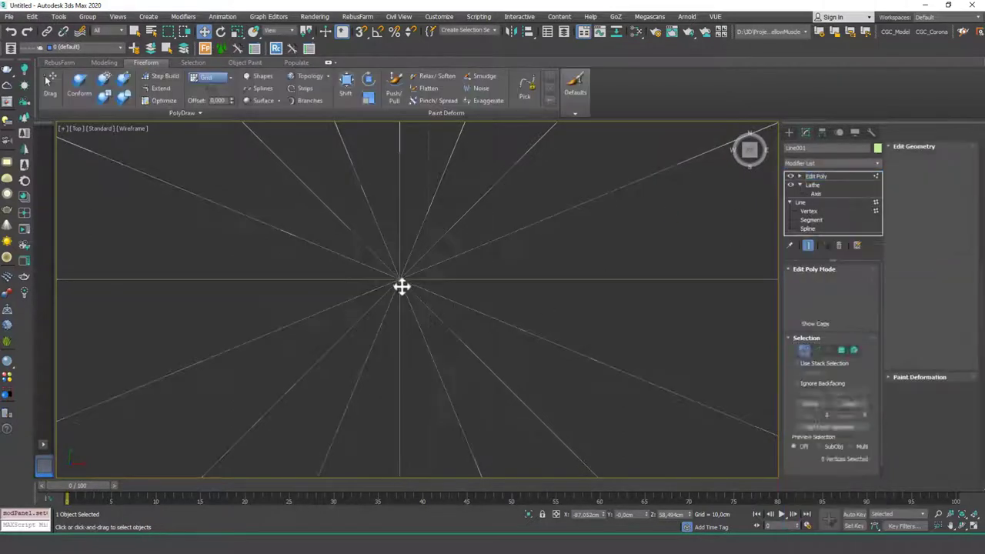
key("1")
left_click(400, 281)
middle_click_drag(407, 343, 431, 293, "alt")
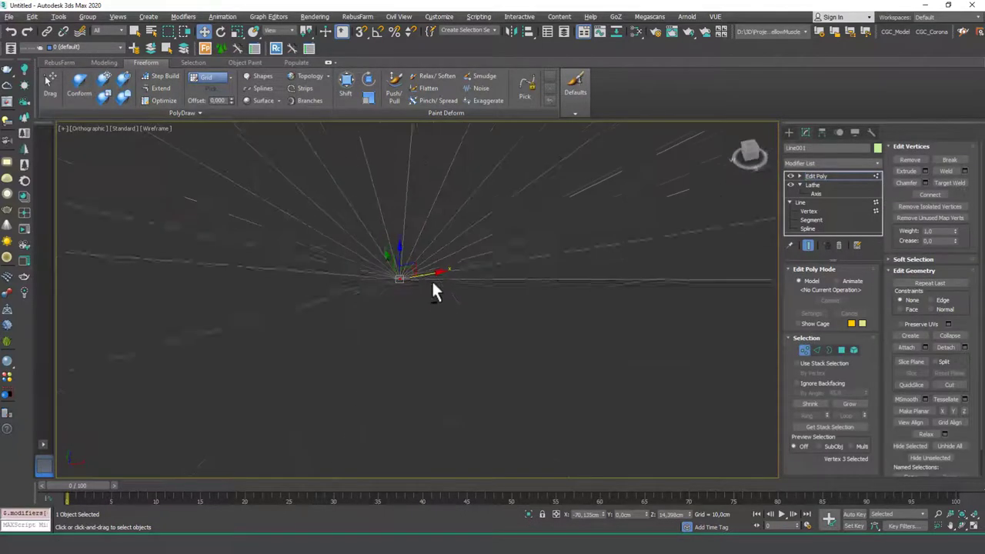
mouse_move(397, 251)
left_mouse_down()
mouse_move(390, 316)
mouse_move(394, 205)
mouse_move(394, 331)
mouse_move(409, 245)
left_mouse_up()
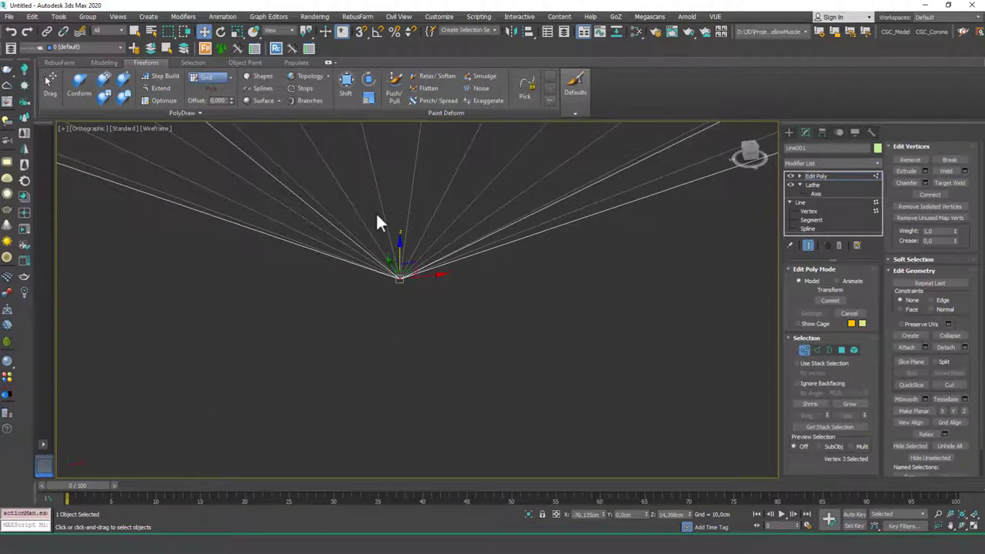
left_click(839, 245)
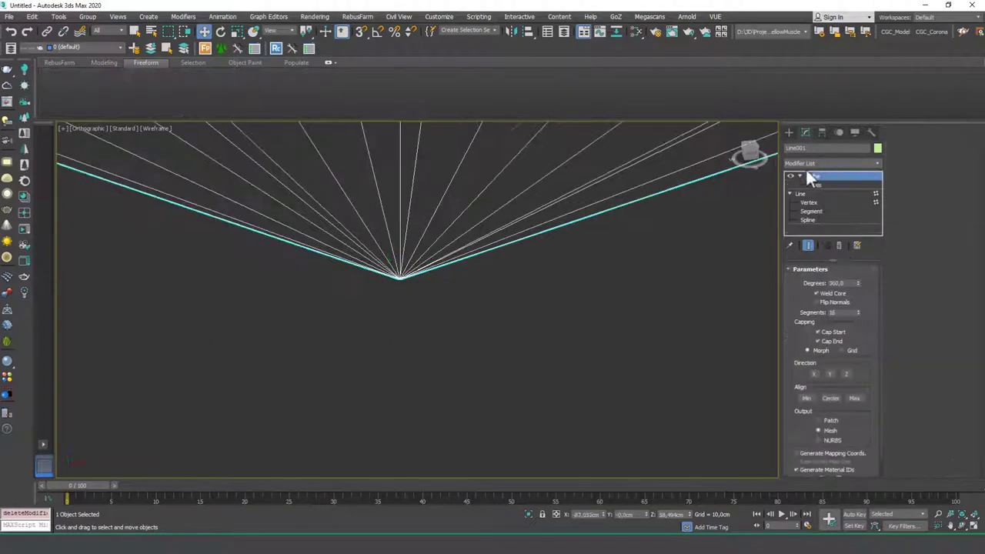
Frame the lathed shape in a Perspective view and turn on the Lathe's Flip Normals option.
middle_click_drag(626, 239, 616, 298, "alt")
scroll(608, 293, "down", 4)
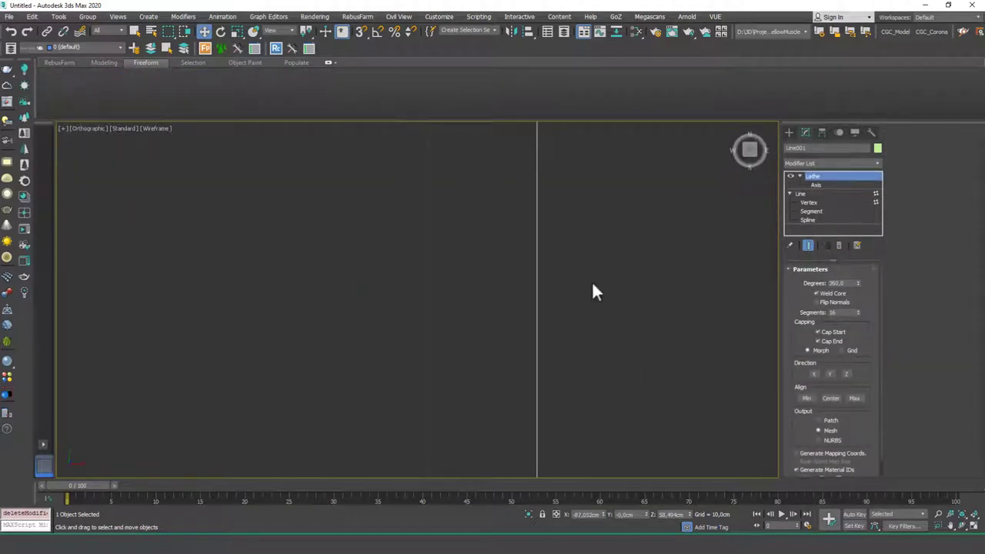
key("p")
key("z")
middle_click_drag(451, 326, 435, 273, "alt")
left_click(828, 299)
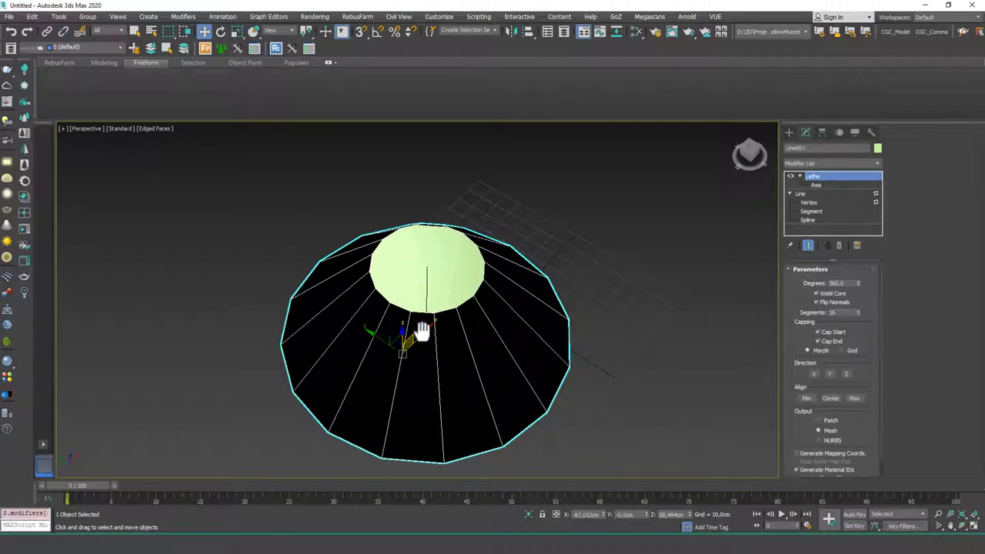
Move the Lathe axis along X to about 101 cm to widen the shape into a large ring.
middle_click_drag(418, 330, 355, 357, "alt")
left_click(817, 185)
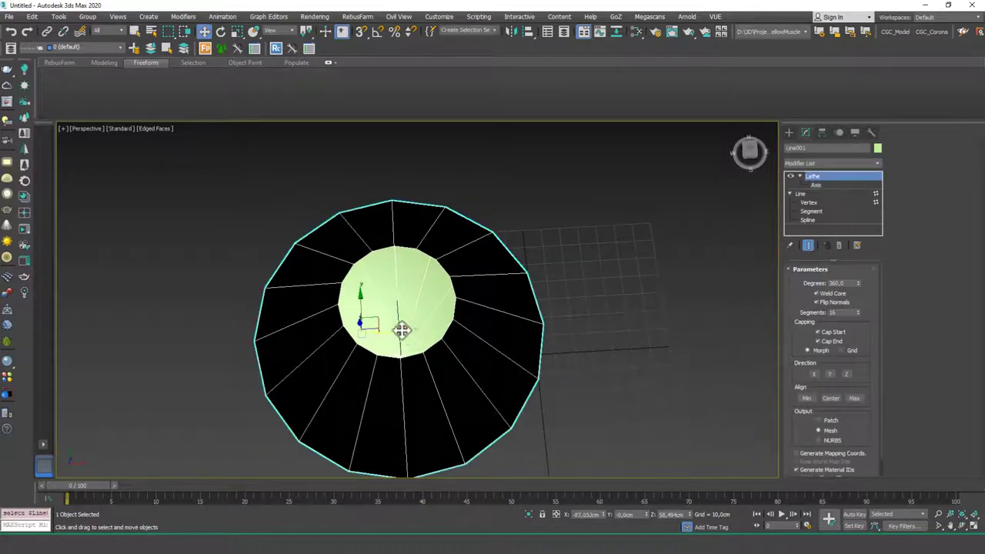
left_click_drag(428, 330, 785, 311)
middle_click_drag(653, 298, 684, 281)
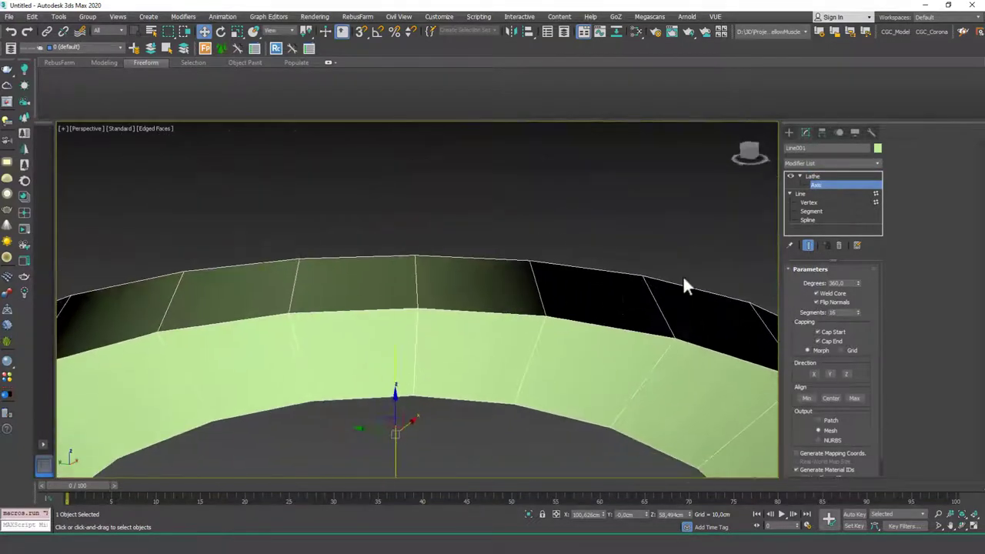
Toggle Flip Normals off and on repeatedly to compare which side of the ring is shaded.
left_click(840, 301)
left_click(838, 302)
left_click(838, 301)
left_click(838, 303)
Try giving the ring thickness with a Shell modifier, inspect it, and delete the modifier.
left_click(834, 176)
left_click(824, 165)
type("sh")
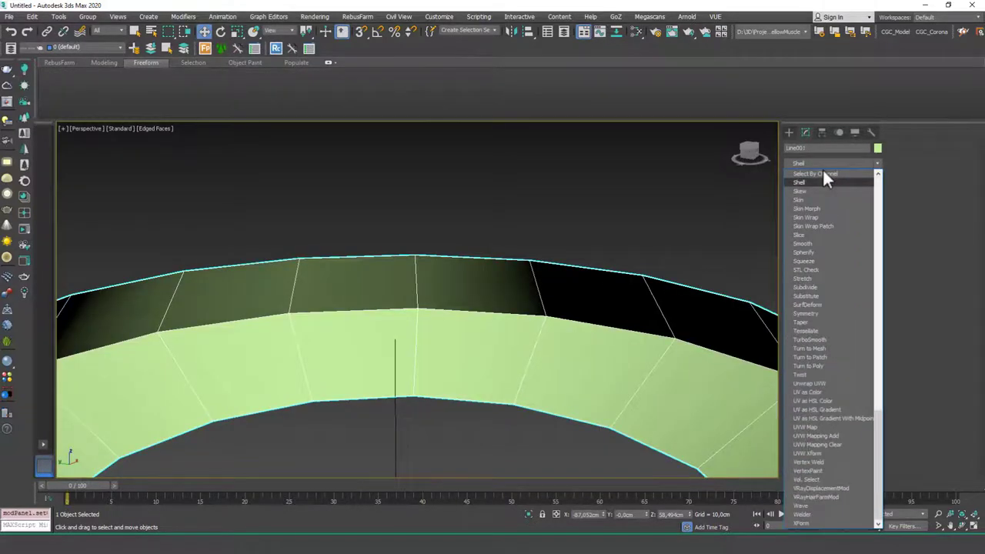
key("Return")
middle_click_drag(559, 297, 592, 352)
scroll(592, 352, "down", 3)
mouse_move(593, 352)
middle_mouse_down("alt")
mouse_move(598, 376)
mouse_move(586, 349)
middle_mouse_up("alt")
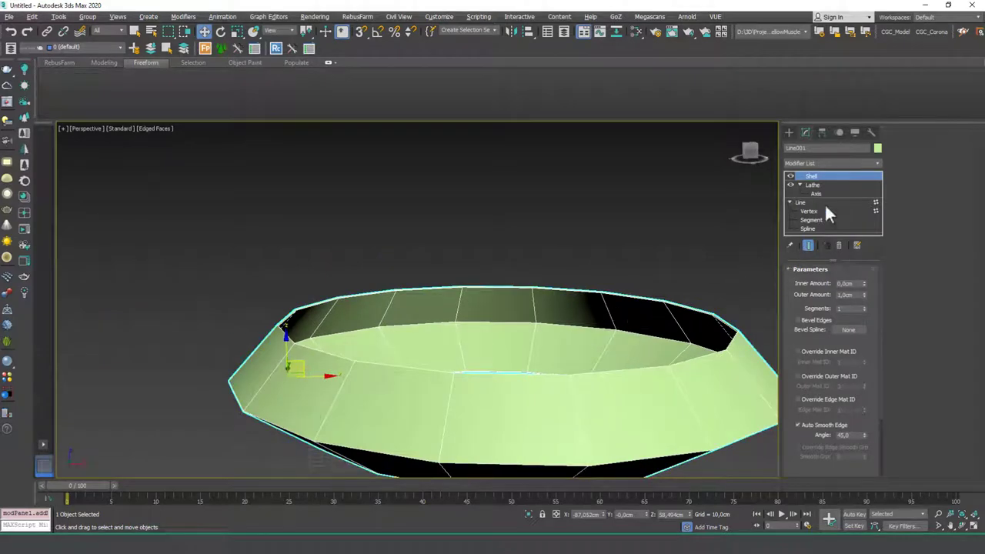
left_click(839, 245)
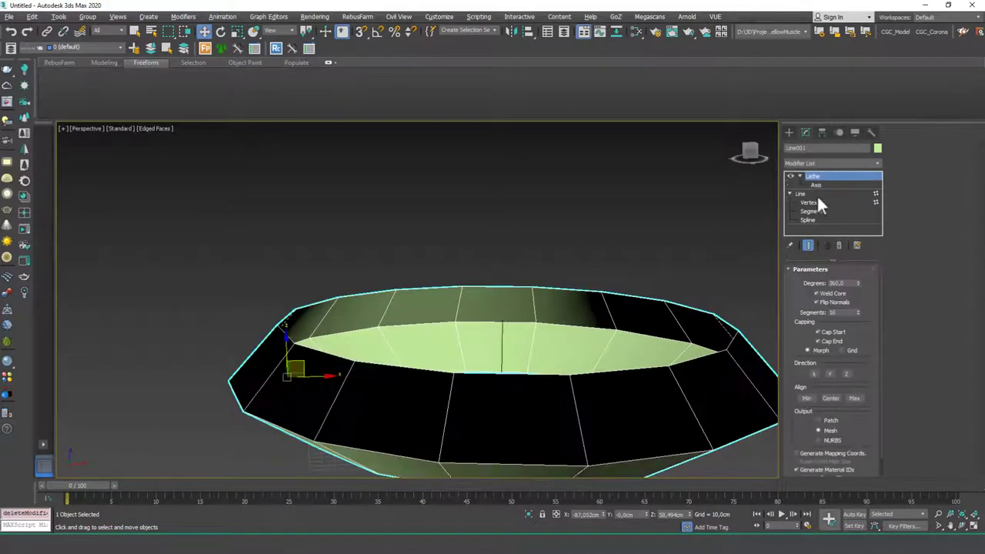
Turn off Flip Normals, try other Lathe segment counts on the ring, and set Segments to 16.
left_click(833, 302)
mouse_move(858, 314)
left_mouse_down()
mouse_move(856, 279)
mouse_move(860, 342)
mouse_move(858, 319)
left_mouse_up()
middle_click_drag(521, 292, 517, 298, "alt")
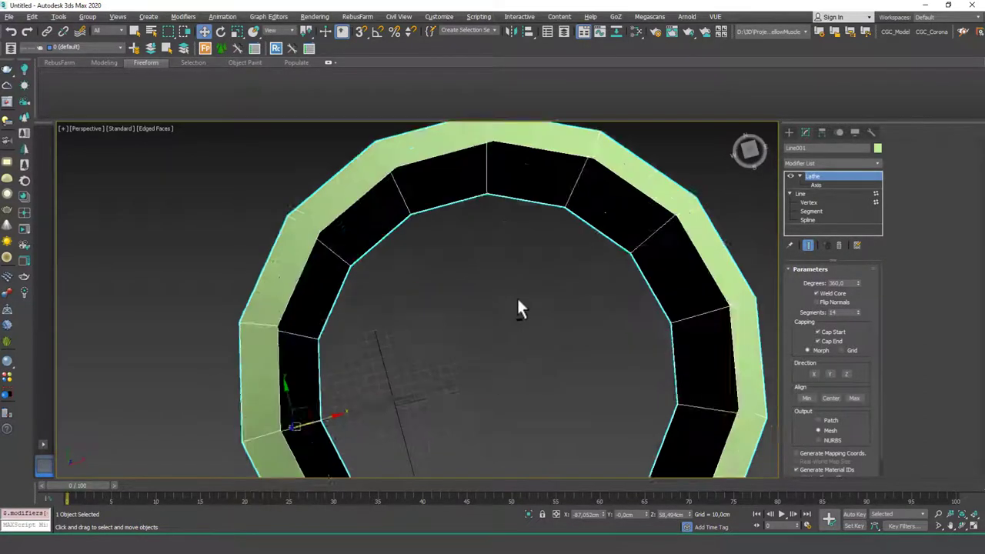
scroll(516, 297, "down", 5)
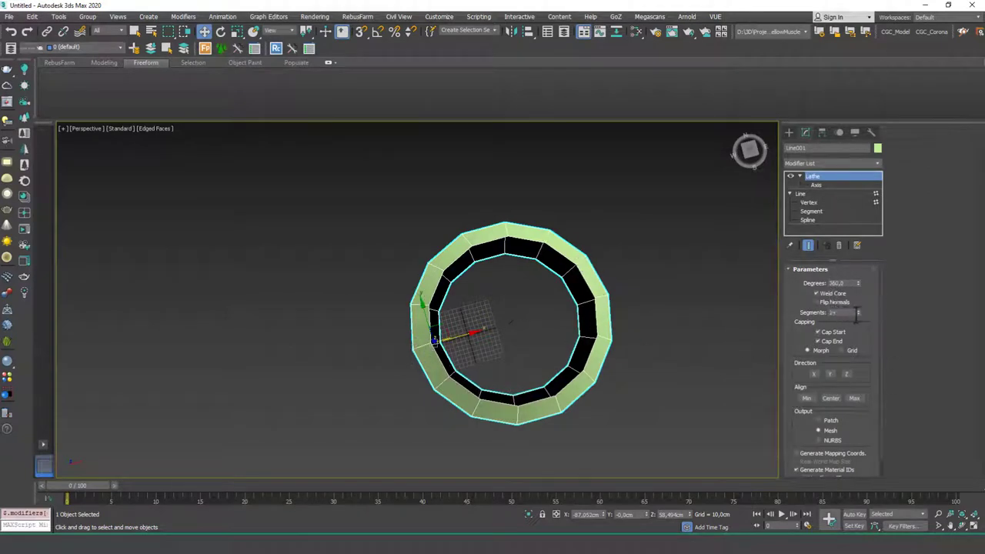
left_click_drag(857, 314, 793, 310)
type("16")
key("Return")
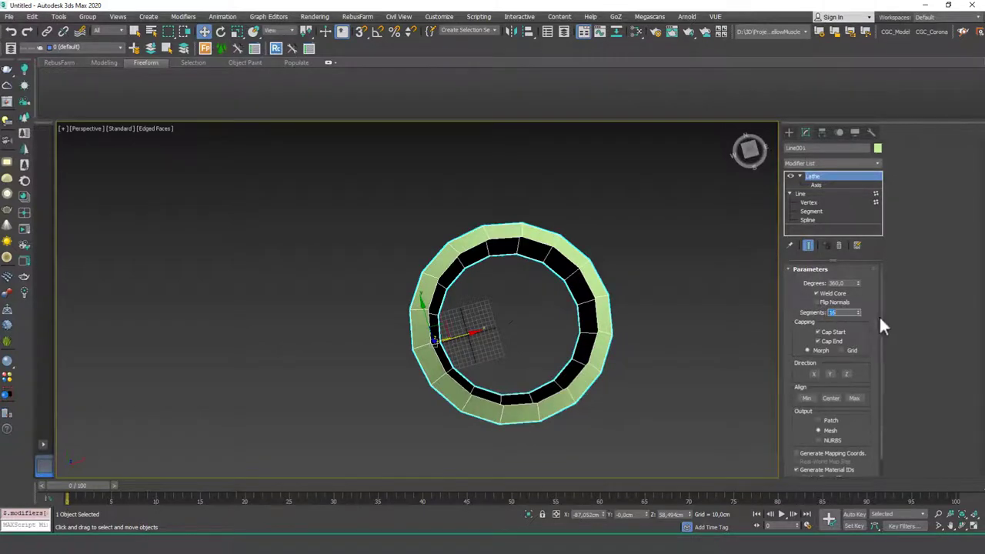
scroll(869, 286, "down", 1)
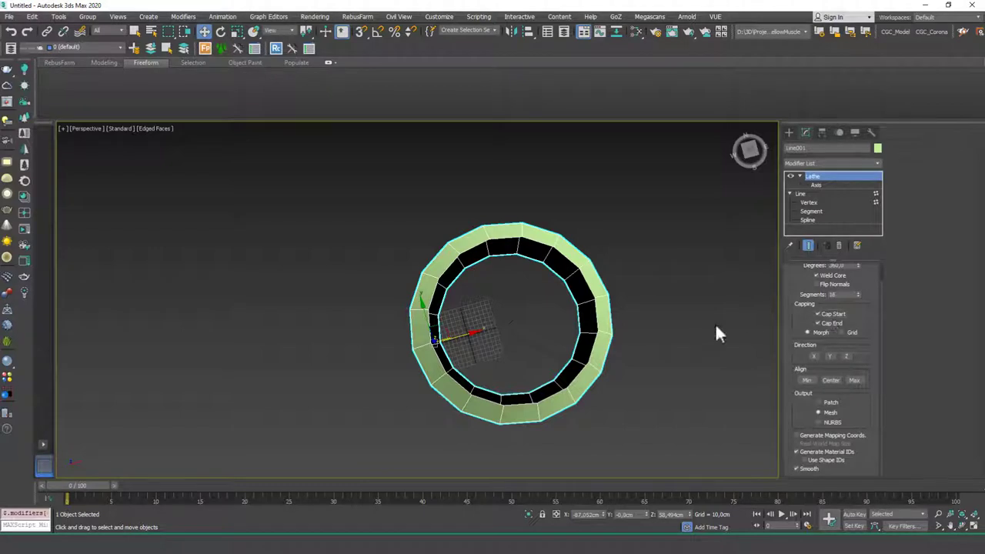
middle_click_drag(672, 344, 636, 306, "alt")
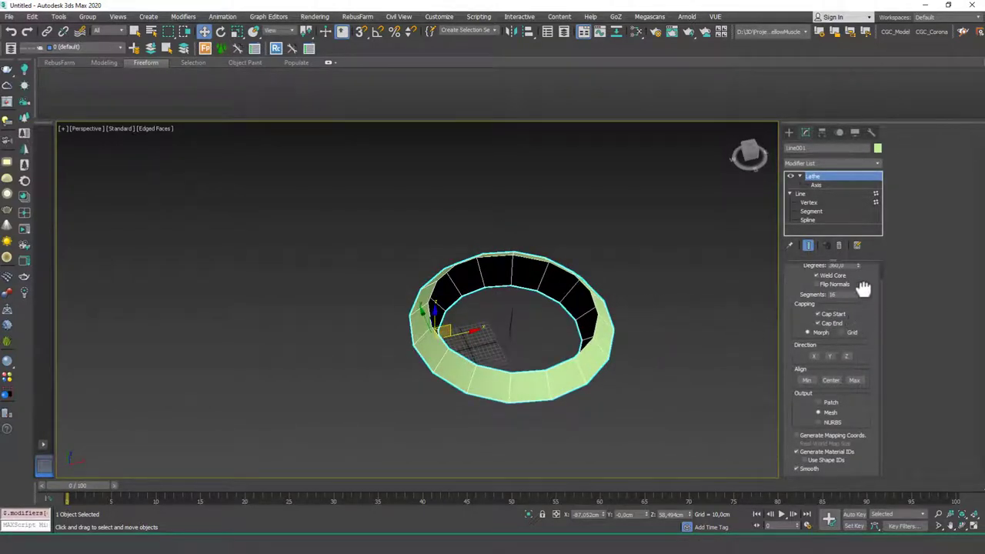
left_click_drag(865, 286, 859, 286)
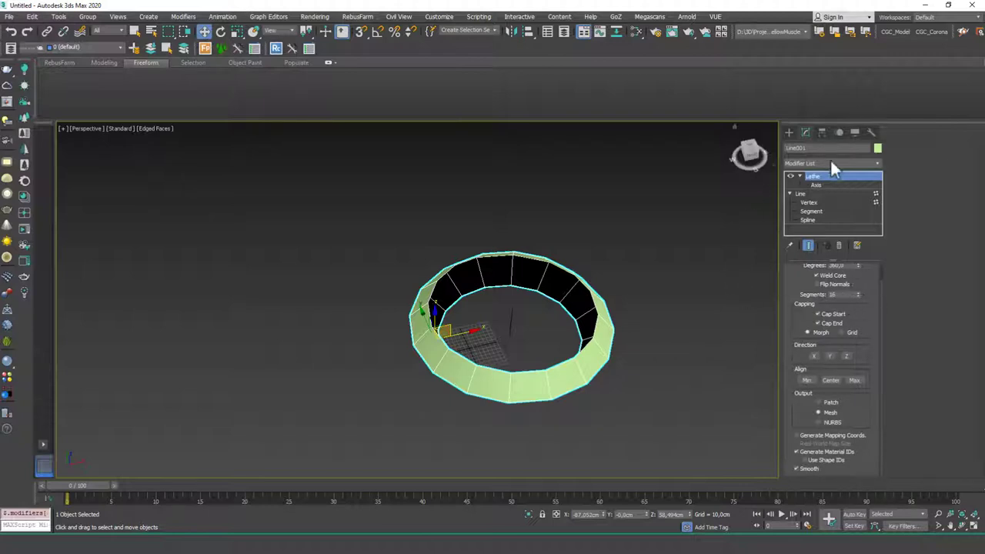
In the Front view, connect the source line's two open end vertices to close the profile into a triangle.
left_click(822, 202)
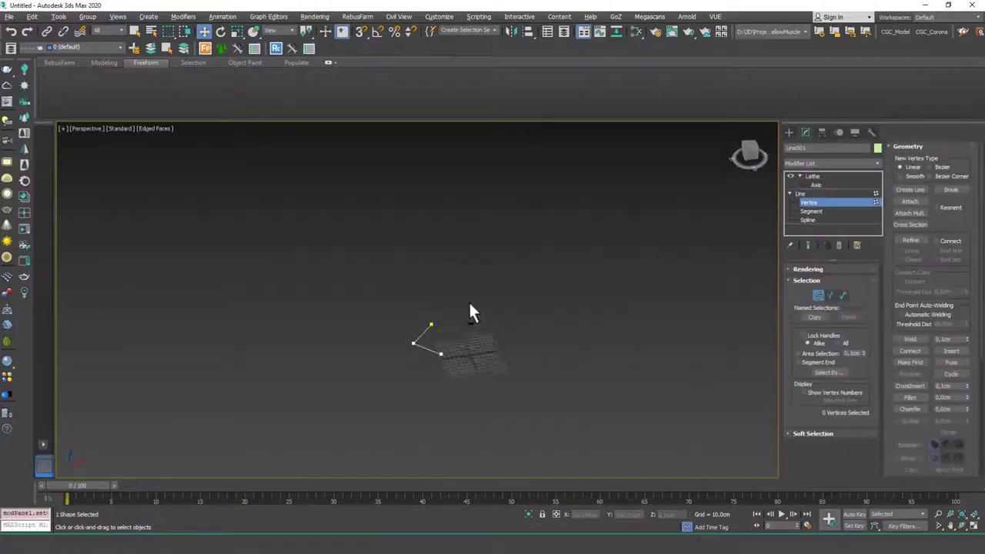
key("f")
scroll(464, 314, "down", 3)
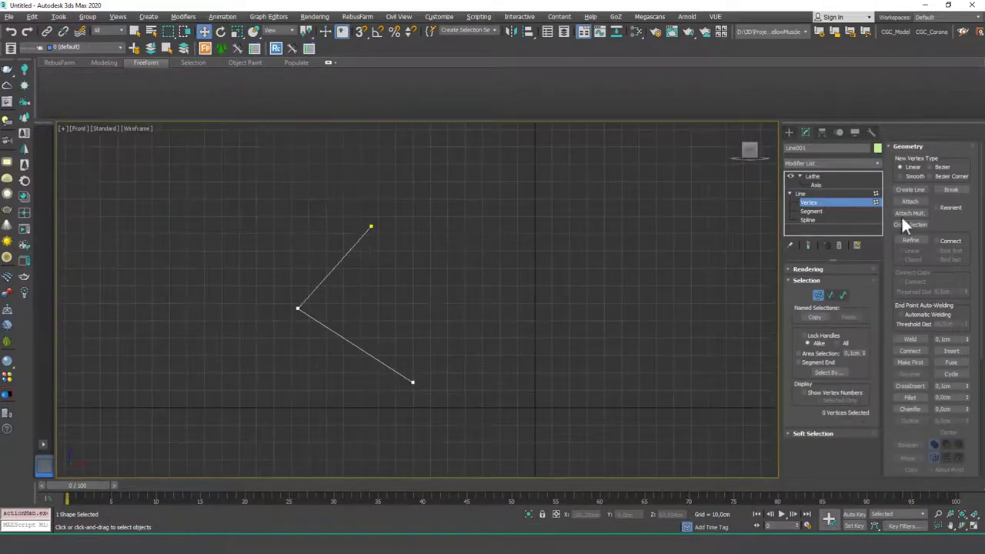
scroll(933, 223, "down", 5)
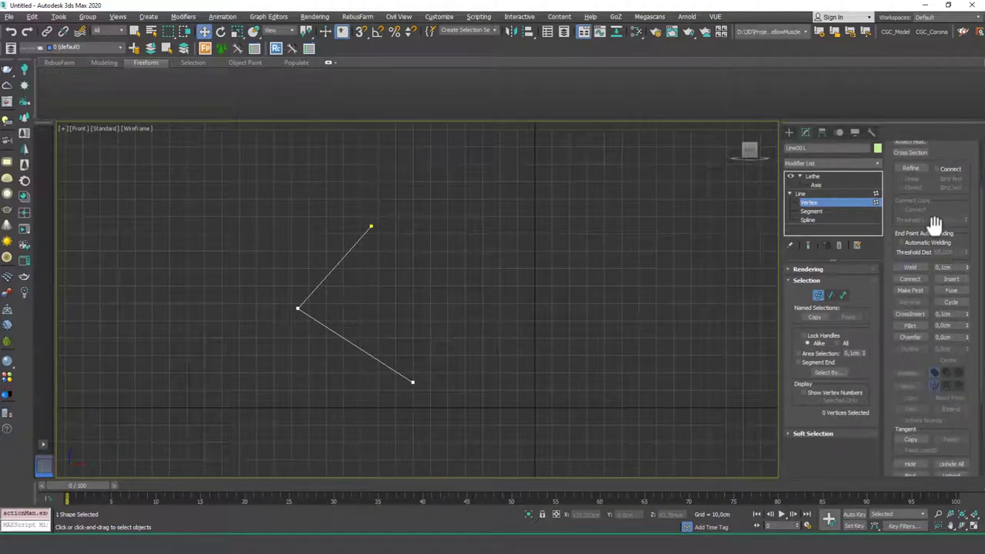
left_click(910, 279)
left_click_drag(377, 229, 431, 343)
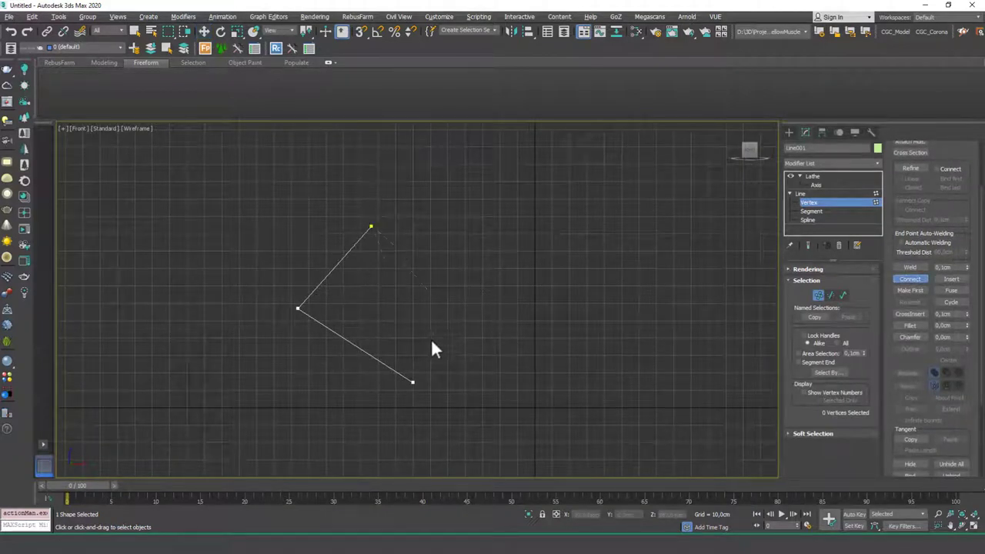
left_click_drag(413, 383, 413, 382)
left_click(819, 201)
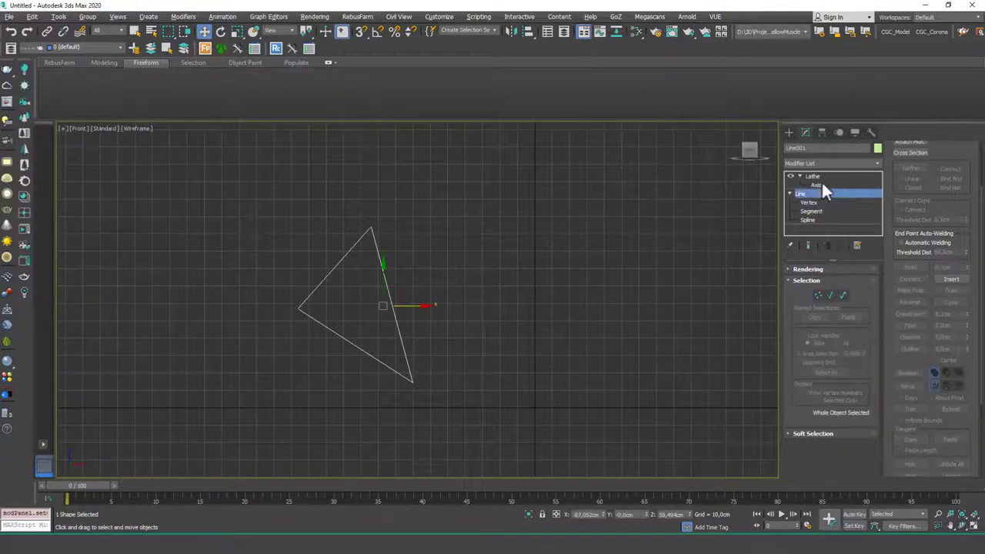
Return to the shaded lathe result and reduce the Lathe's Degrees to about 286 to open the ring.
left_click(816, 176)
middle_click_drag(271, 231, 292, 331, "alt")
scroll(292, 331, "down", 2)
key("F3")
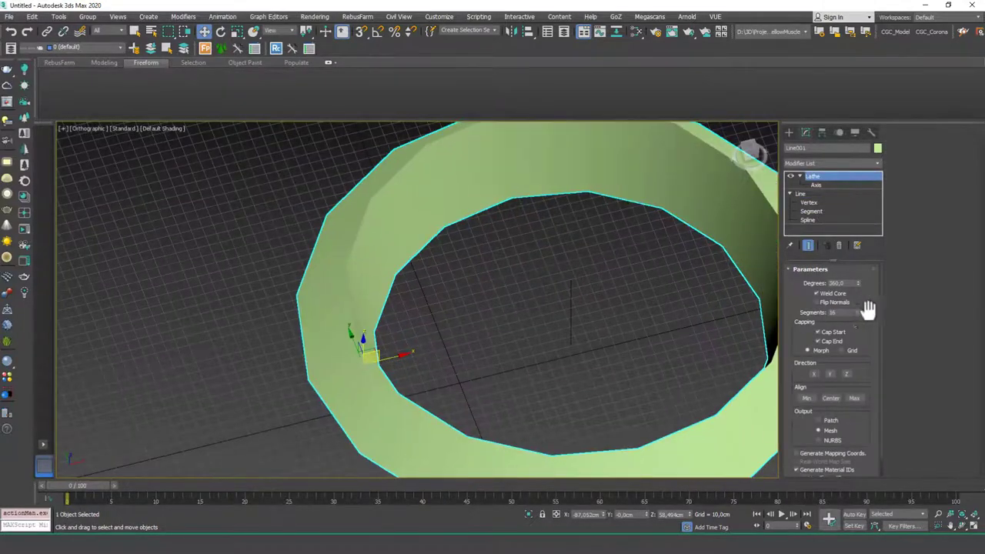
left_click_drag(859, 284, 859, 368)
middle_click_drag(484, 325, 579, 280, "alt")
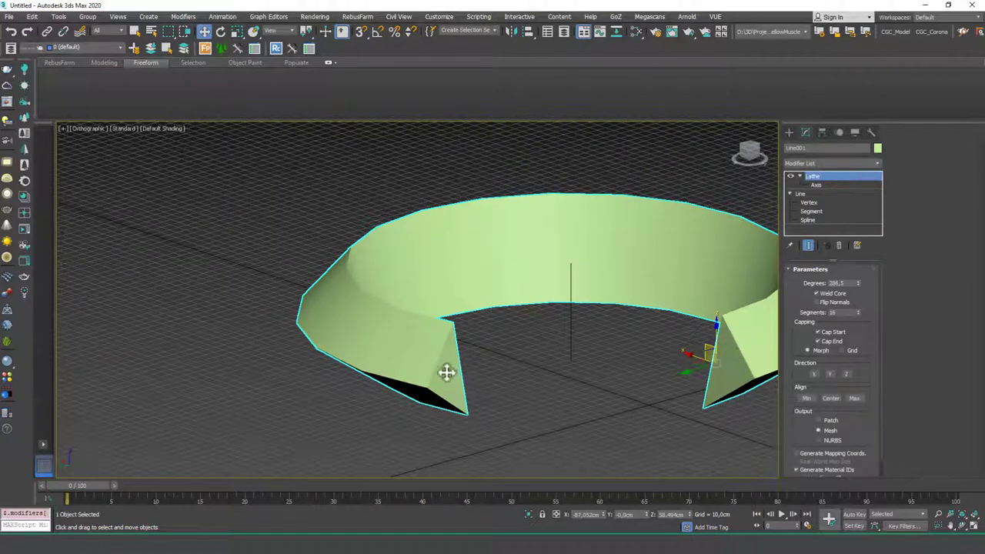
Try turning off Cap Start and Cap End to compare the ring's open ends, and turn both back on.
left_click(827, 331)
mouse_move(770, 354)
middle_mouse_down("alt")
mouse_move(685, 351)
mouse_move(754, 349)
middle_mouse_up("alt")
left_click(817, 341)
middle_click_drag(585, 347, 616, 372, "alt")
left_click(839, 331)
left_click(835, 340)
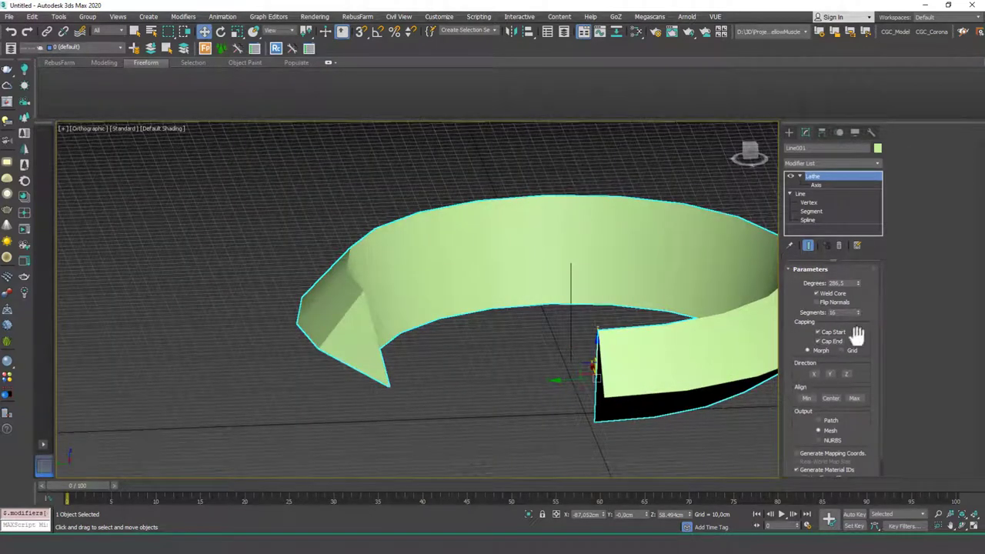
Try revolving the profile in the X direction and move the Lathe axis up along Z to about 164 cm.
left_click_drag(857, 325, 856, 297)
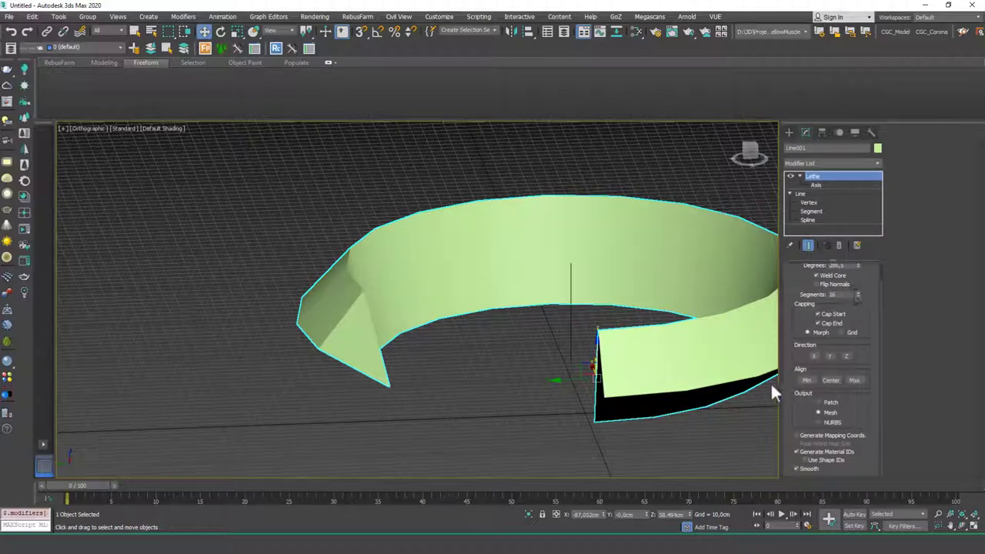
left_click(814, 356)
middle_click_drag(571, 352, 647, 345, "alt")
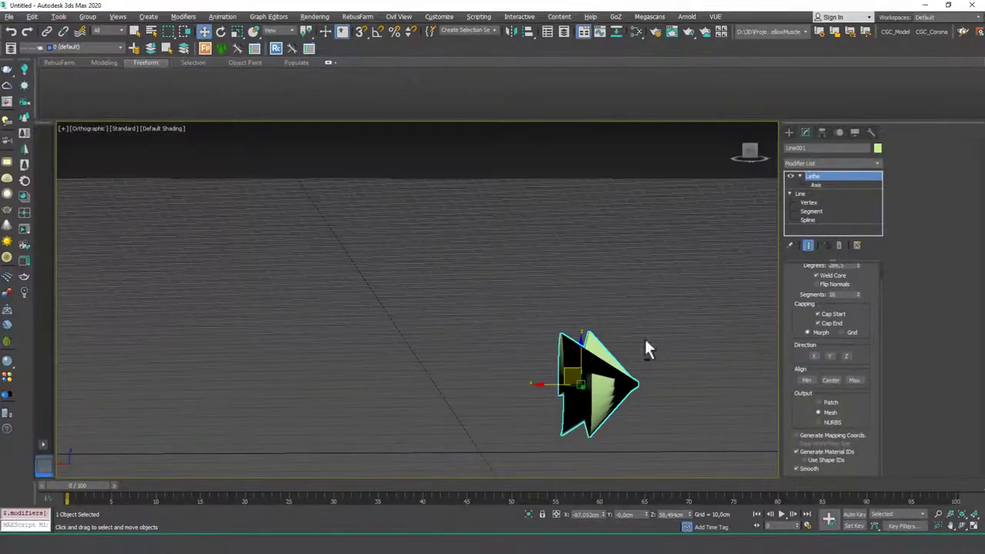
key("1")
left_click_drag(581, 353, 582, 254)
middle_click_drag(547, 321, 573, 253, "alt")
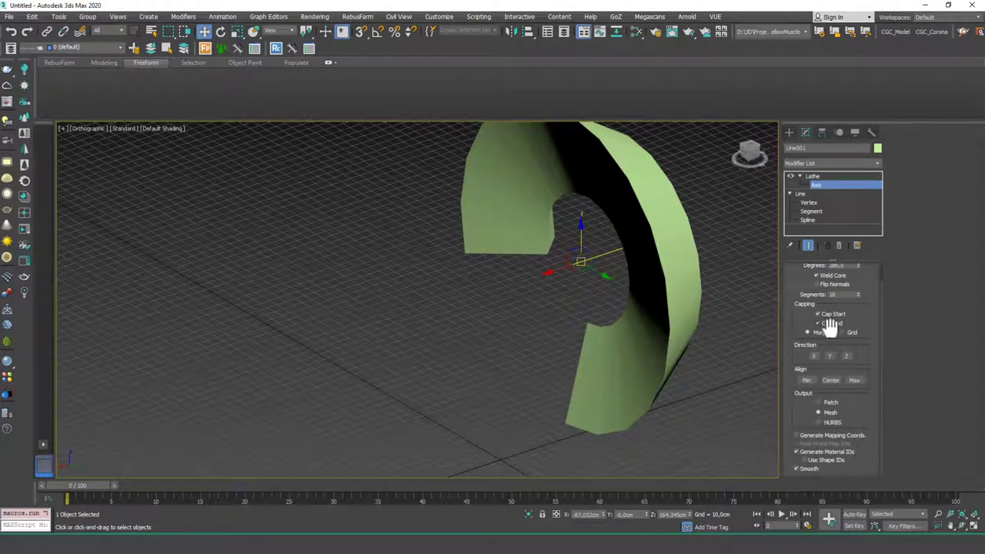
Set the Lathe direction to Y and move its axis along X to about 47.5 cm.
left_click(829, 358)
middle_click_drag(660, 341, 560, 363, "alt")
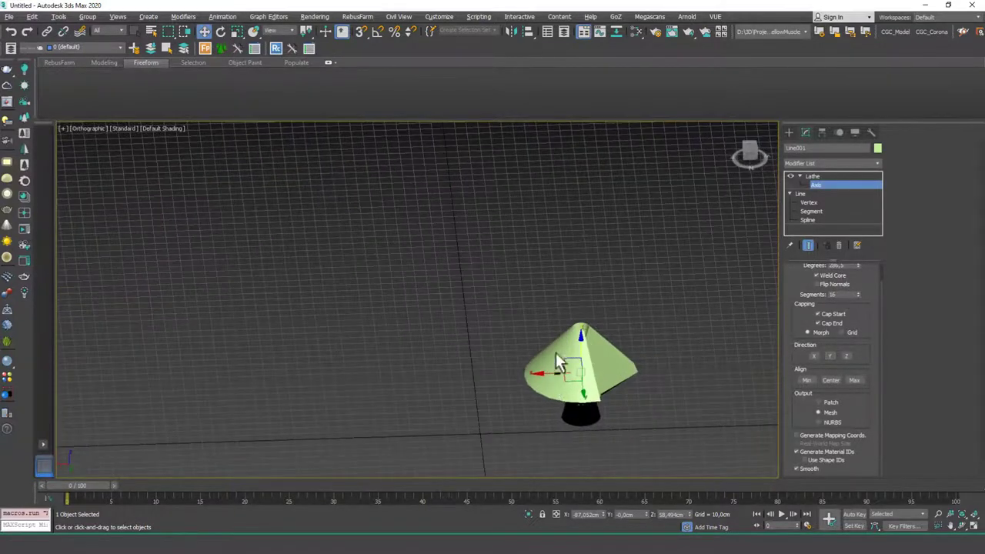
left_click_drag(548, 374, 427, 348)
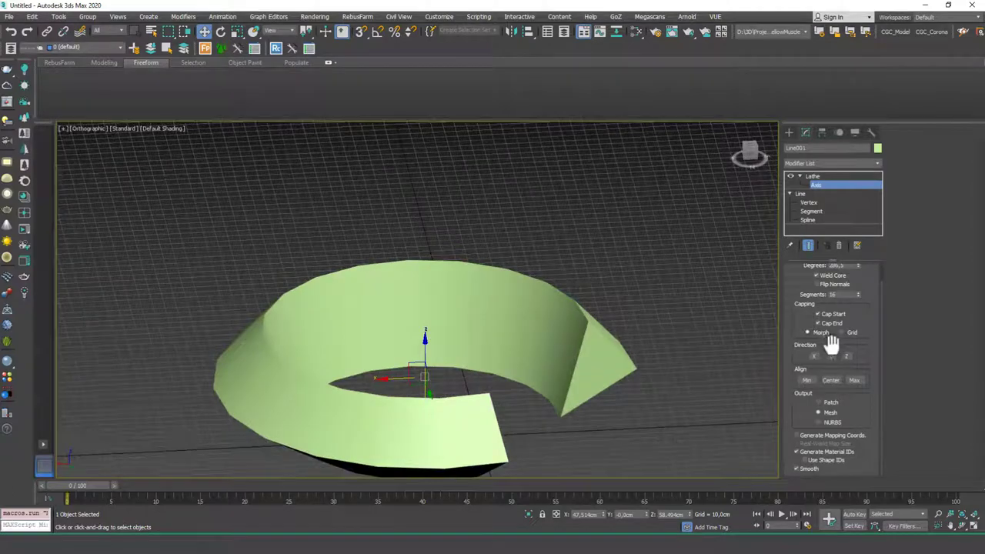
Try revolving the profile in the Z direction and move the Lathe axis up to a Z height of about 164 cm.
left_click(847, 356)
mouse_move(475, 372)
middle_mouse_down("alt")
mouse_move(578, 367)
mouse_move(517, 378)
mouse_move(577, 345)
mouse_move(590, 367)
mouse_move(572, 367)
mouse_move(590, 361)
middle_mouse_up("alt")
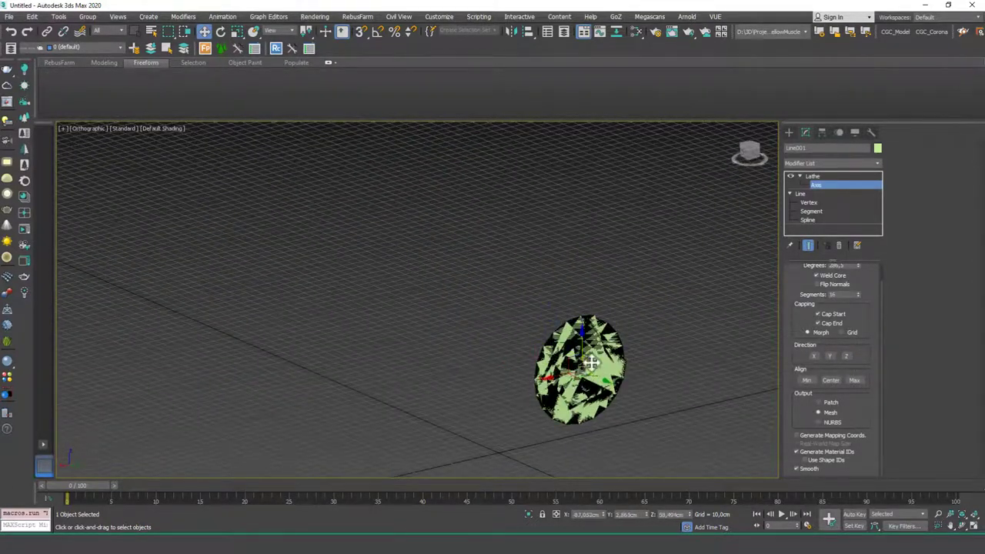
left_click_drag(589, 361, 482, 278)
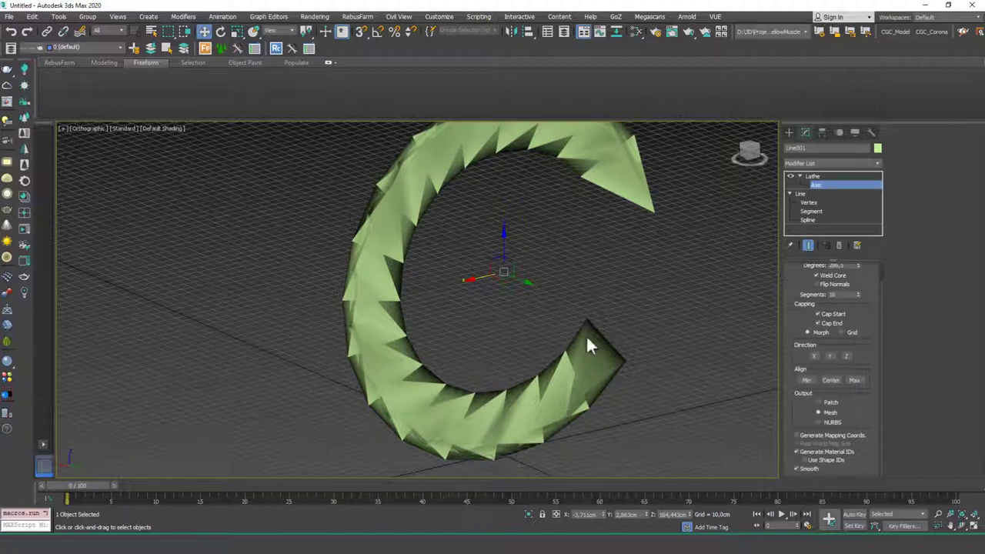
Return the Lathe direction to Y after trying X, and move its axis along X to about 39 cm to form an open ring.
left_click(813, 356)
left_click(830, 356)
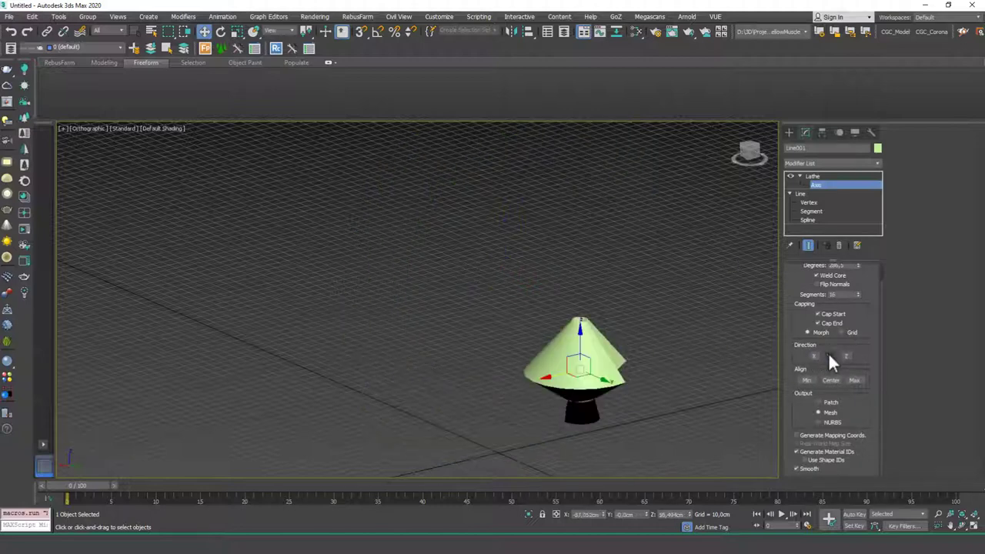
left_click_drag(566, 377, 416, 386)
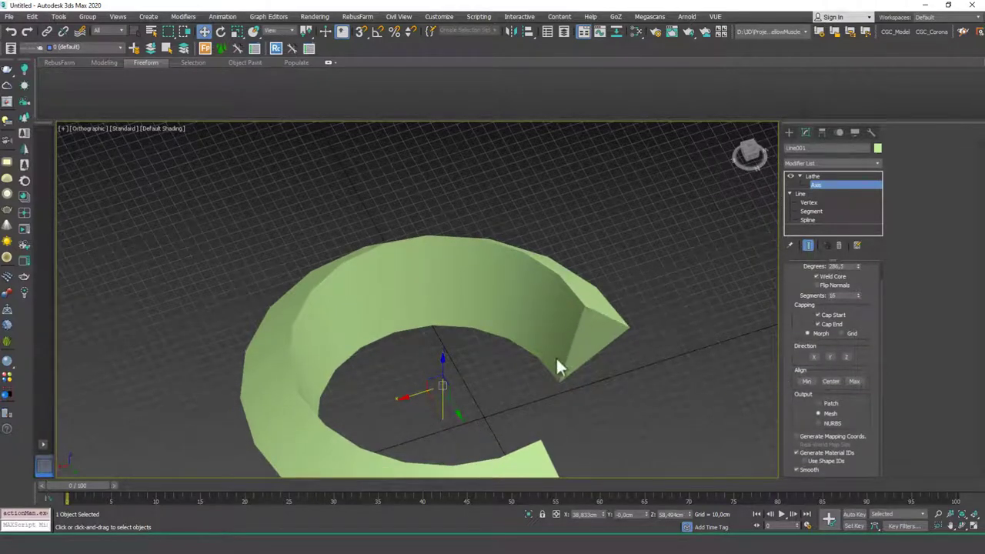
Compare the Lathe's Min, Center and Max axis alignments on the revolved shape.
left_click(806, 381)
middle_click_drag(638, 369, 625, 413, "alt")
middle_click_drag(629, 321, 650, 306, "alt")
scroll(636, 309, "up", 5)
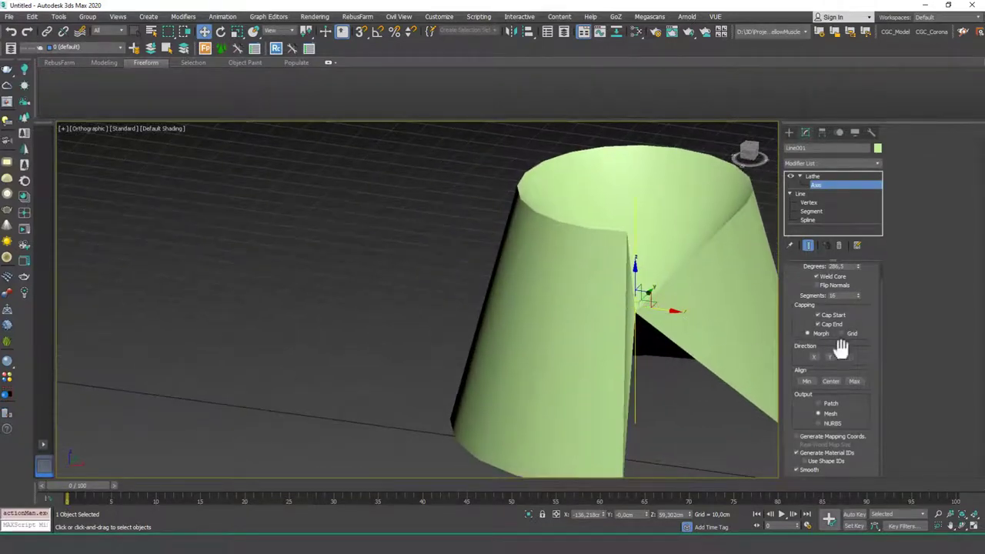
left_click(831, 380)
middle_click_drag(740, 319, 614, 250)
left_click(849, 378)
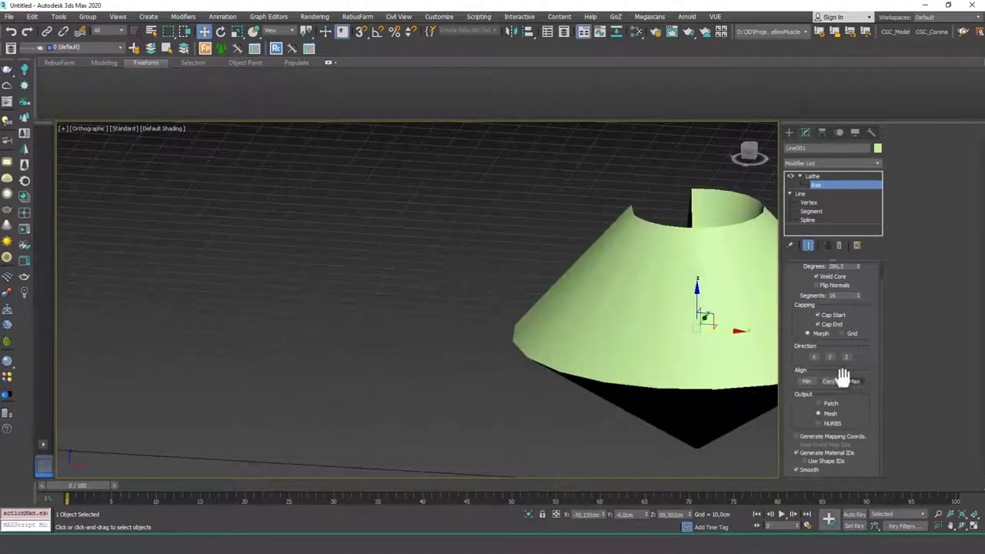
middle_click_drag(690, 347, 703, 362, "alt")
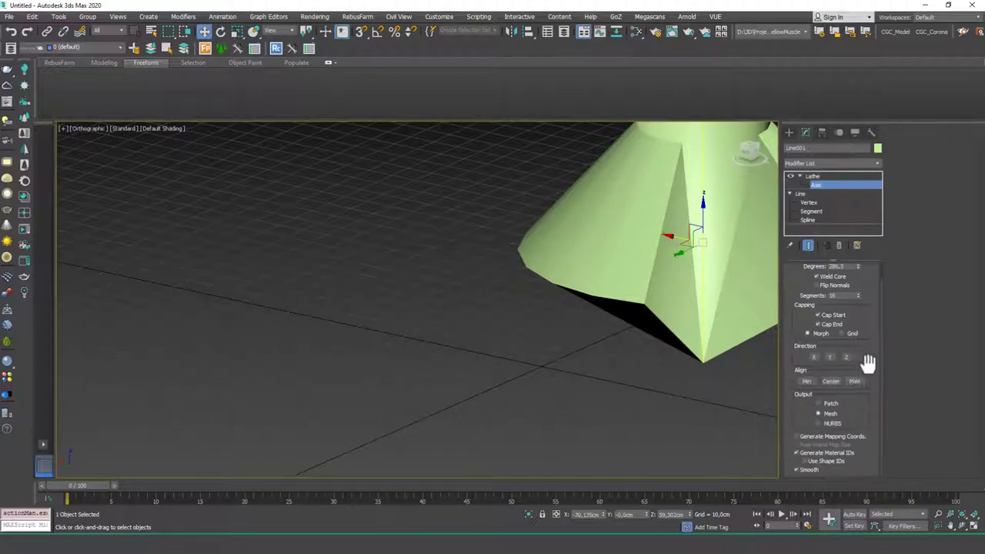
Delete the Lathe modifier and the demonstration line to clear the scene.
scroll(864, 330, "up", 1)
left_click(824, 177)
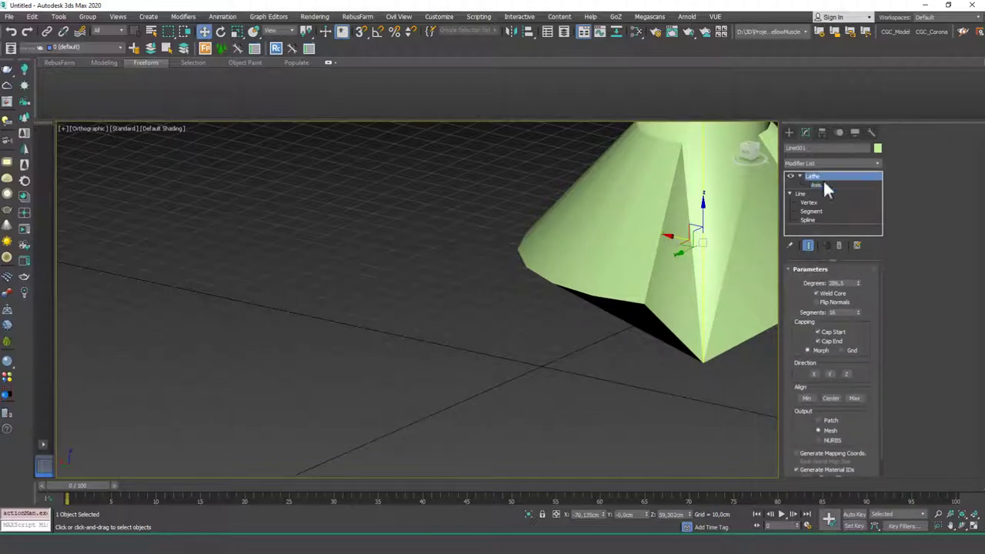
key("Delete")
middle_click_drag(678, 279, 628, 307, "alt")
key("Delete")
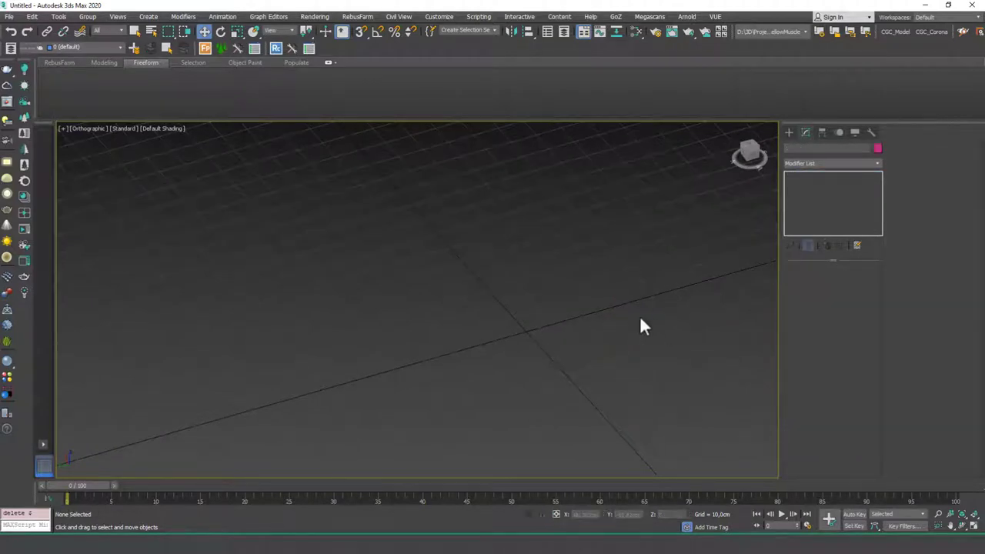
In the Front view, draw a rectangle about 136 cm wide, extending up and to the right from the origin.
key("f")
left_click(789, 132)
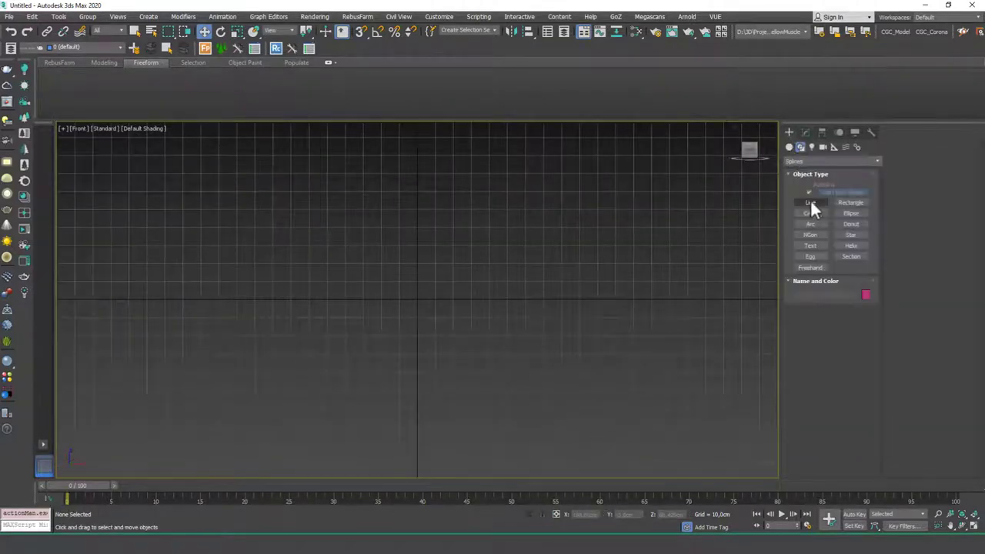
left_click(810, 203)
middle_click_drag(462, 225, 501, 345)
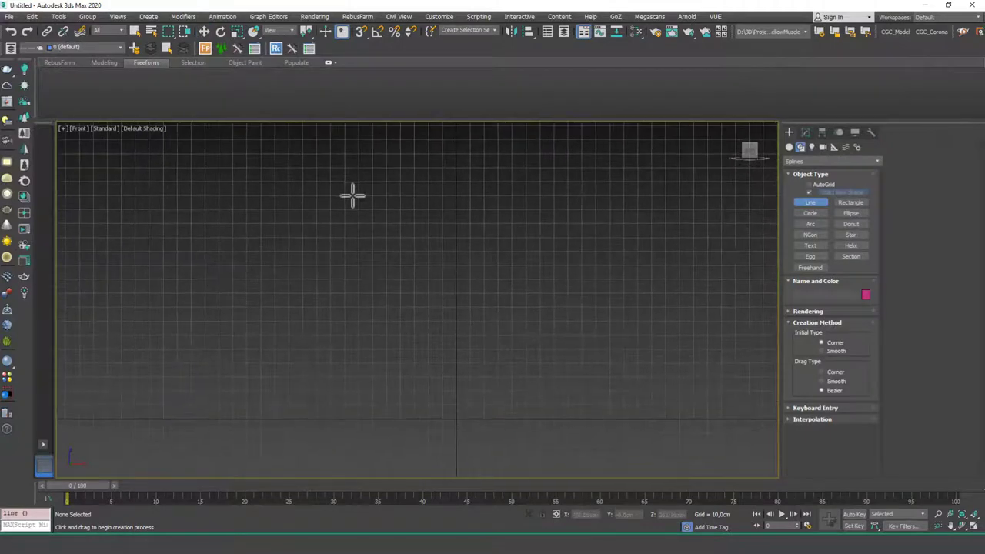
left_click(847, 202)
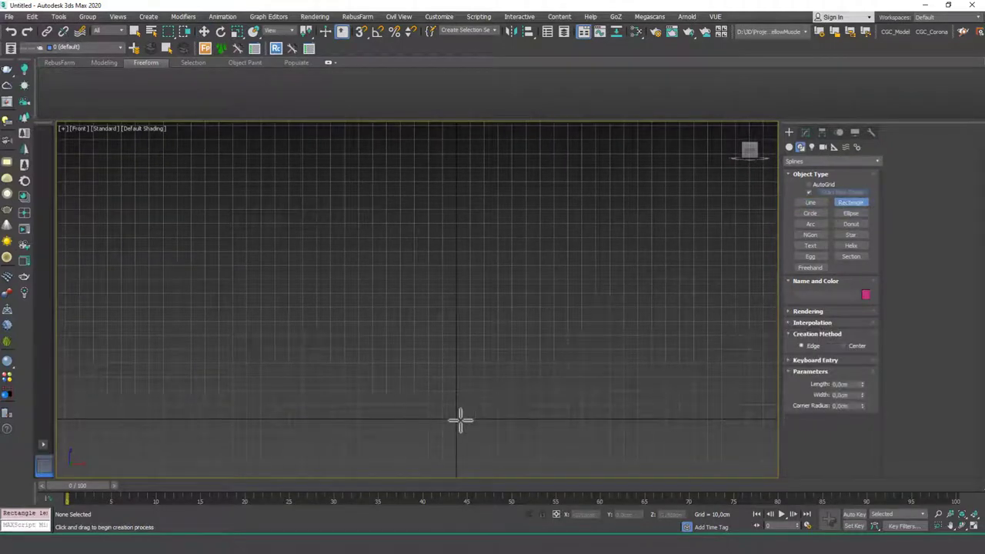
left_click_drag(456, 417, 645, 137)
right_click(687, 188)
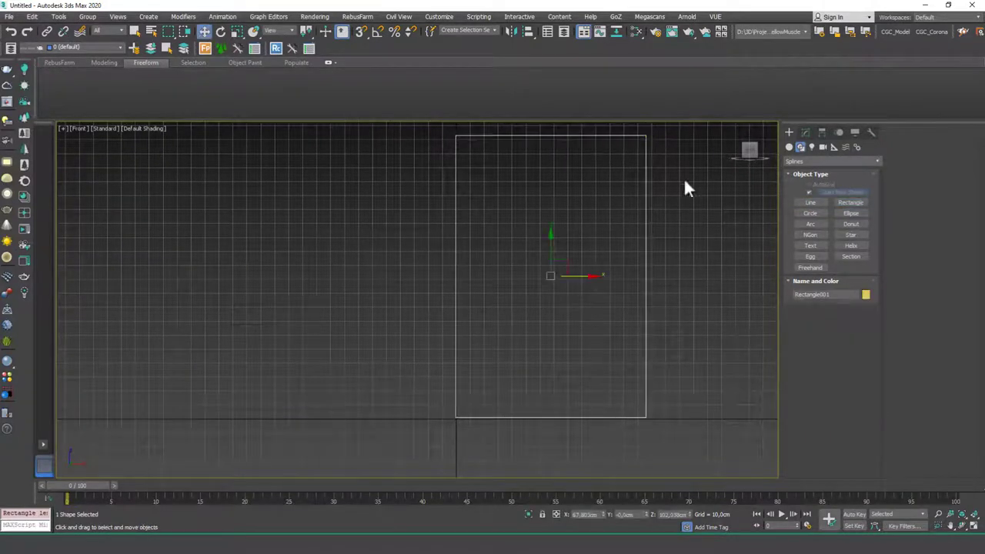
Set the rectangle's length to 40 cm and its width to 15 cm.
left_click(806, 132)
left_click_drag(862, 306, 863, 310)
double_click(851, 305)
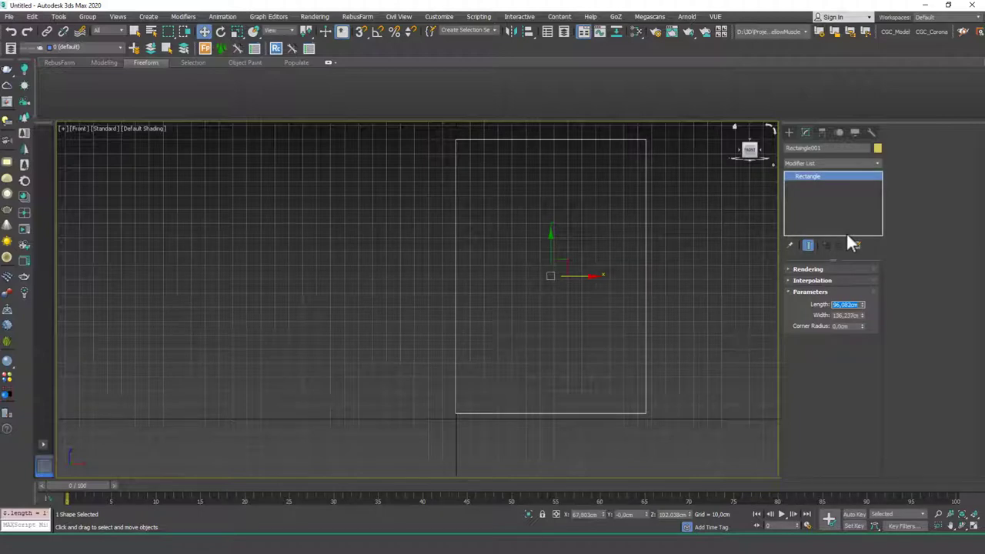
key("ctrl+d")
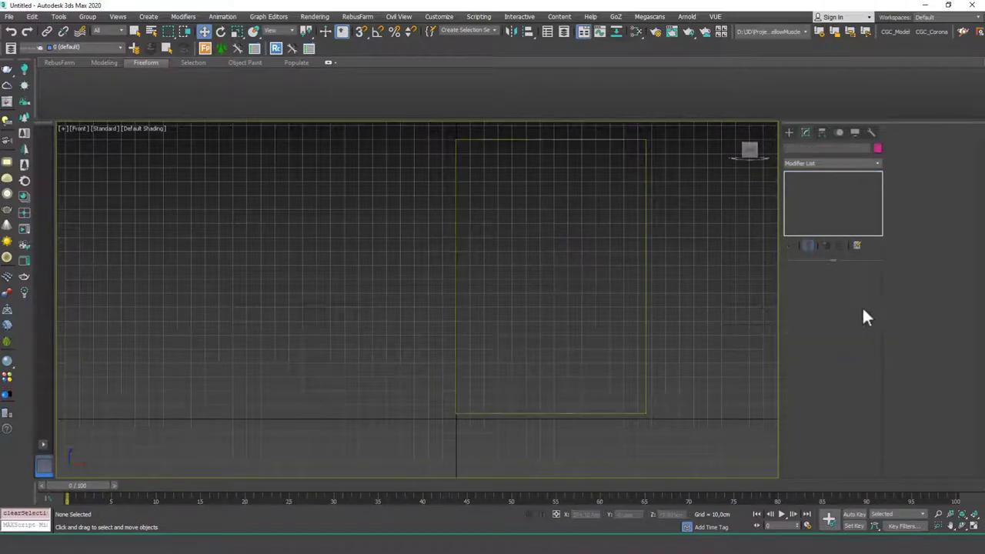
left_click_drag(630, 316, 625, 319)
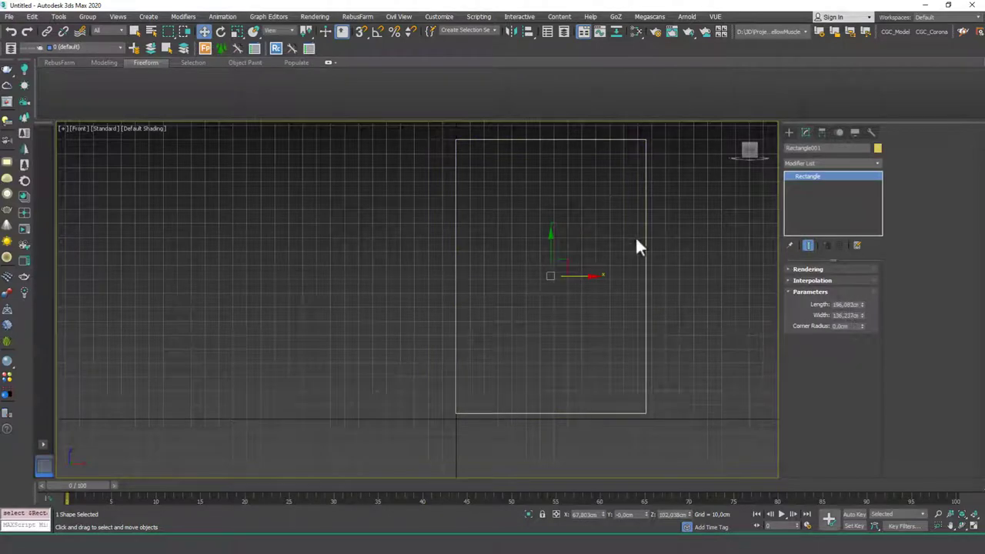
double_click(844, 305)
type("40")
key("Tab")
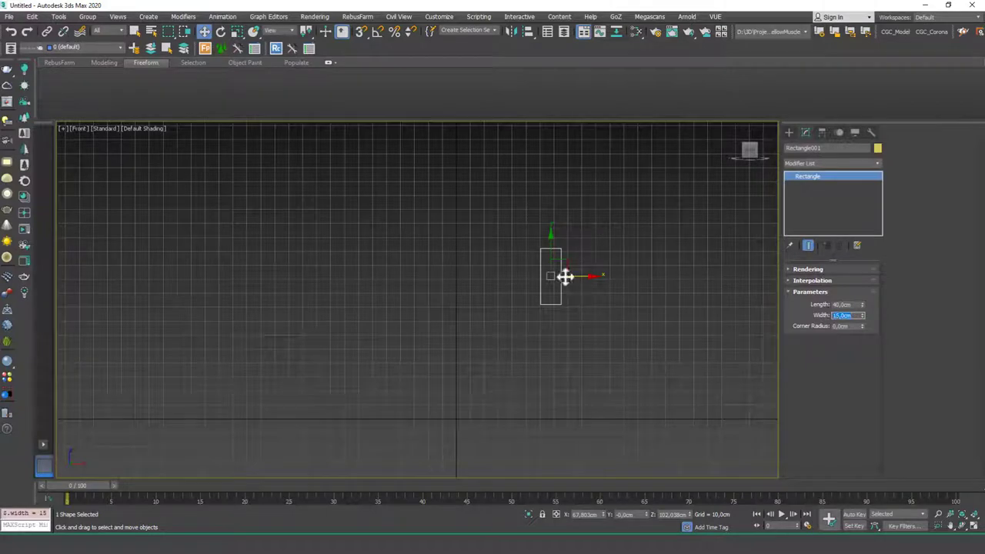
Move the rectangle so its lower-left corner sits close to the origin.
left_click_drag(569, 255, 487, 366)
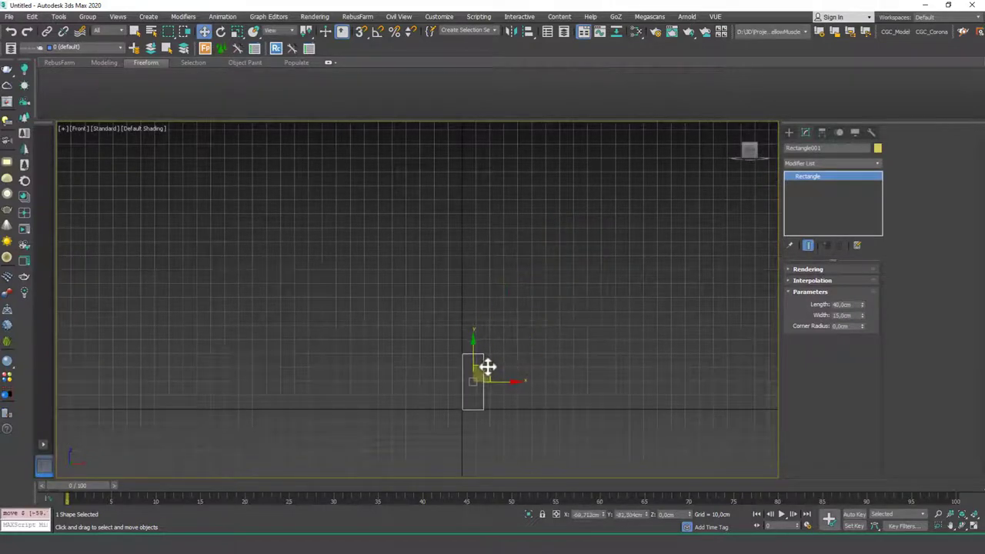
scroll(461, 385, "down", 1)
scroll(460, 385, "up", 8)
middle_click_drag(462, 349, 441, 277)
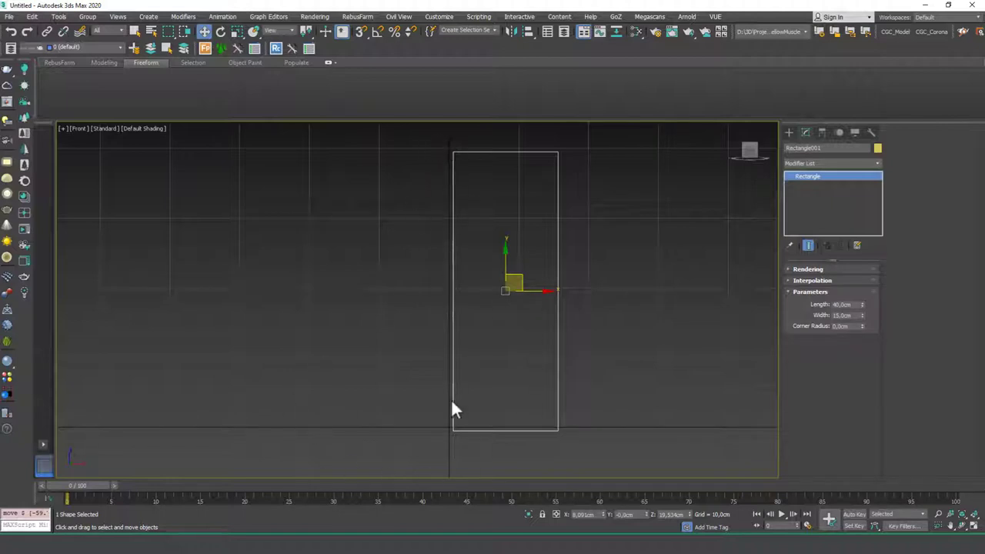
middle_click_drag(451, 423, 463, 381)
Use vertex and grid-point snapping to place the rectangle's lower-left corner exactly on the origin.
key("s")
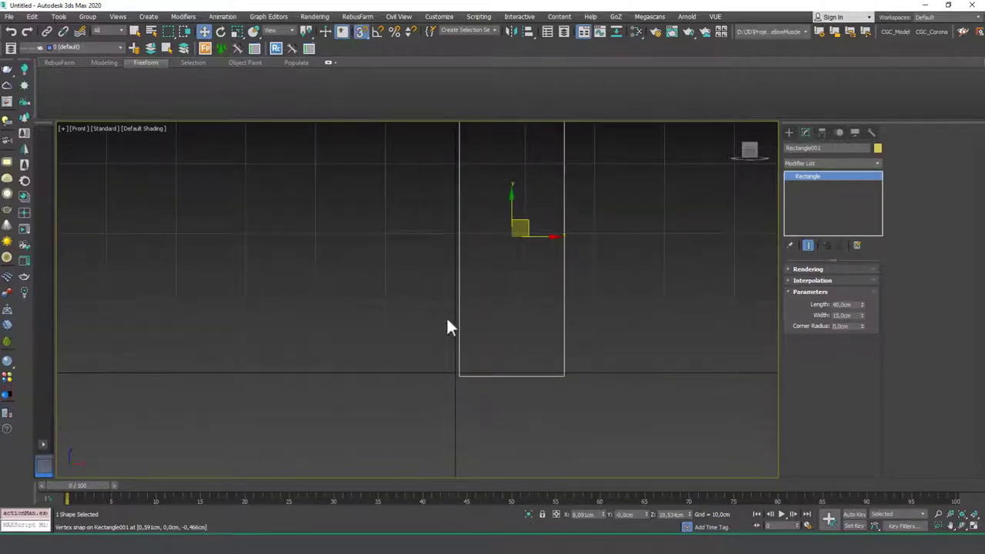
right_click(361, 33)
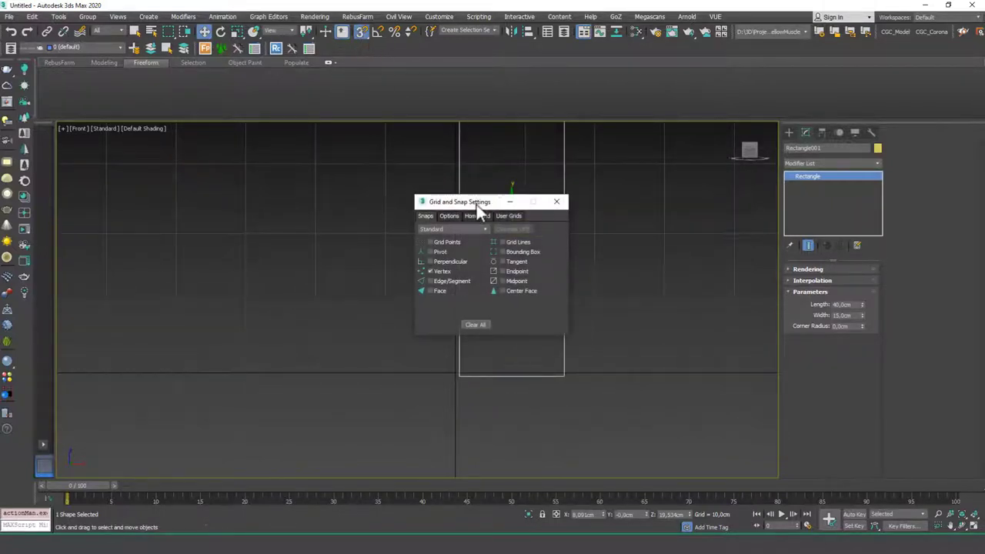
left_click_drag(476, 205, 661, 147)
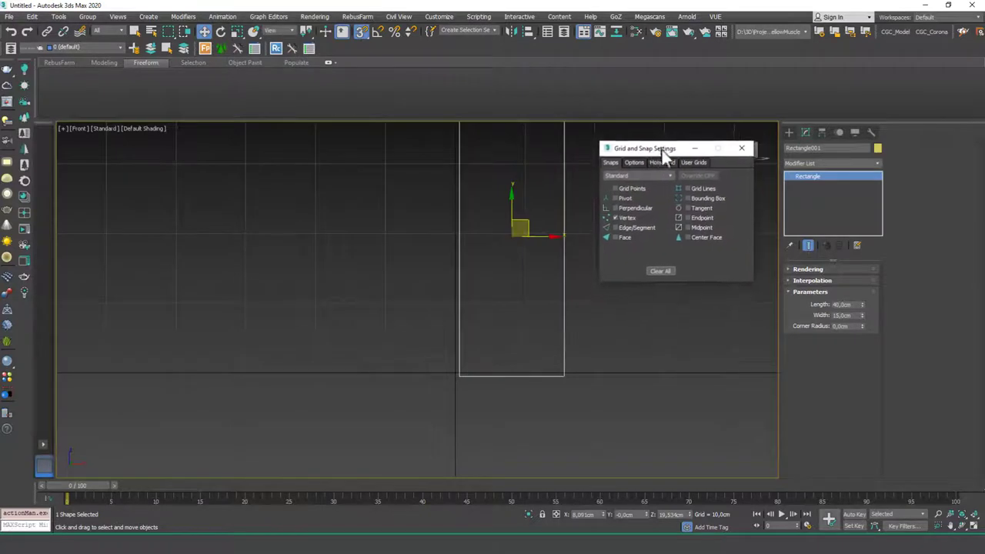
left_click(741, 144)
mouse_move(467, 378)
left_mouse_down()
mouse_move(473, 362)
mouse_move(461, 371)
left_mouse_up()
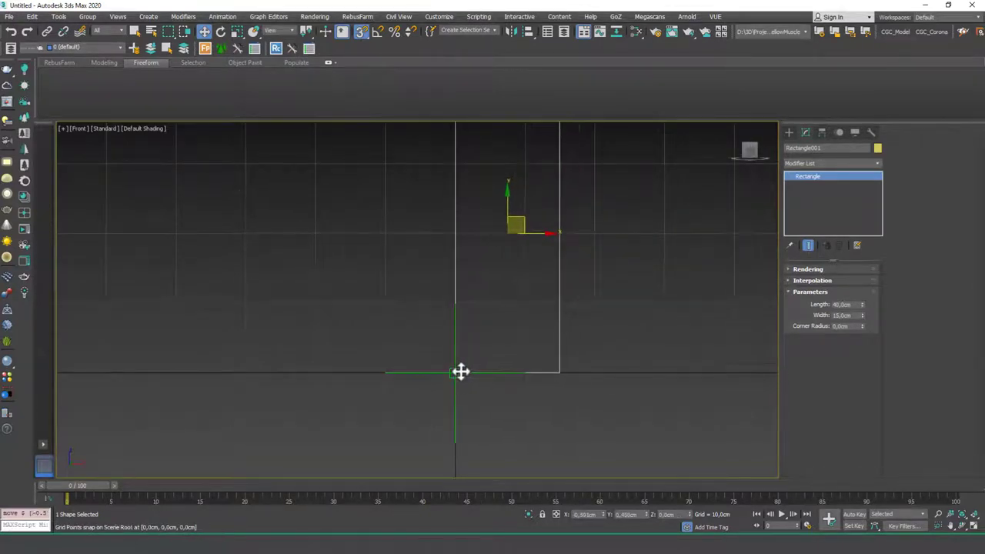
middle_click_drag(462, 247, 462, 291)
scroll(462, 291, "down", 1)
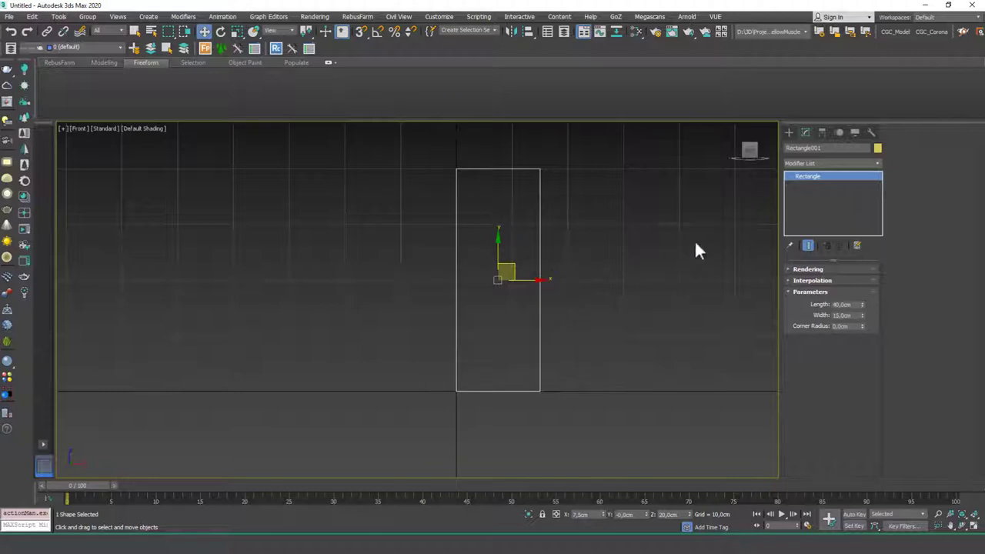
Draw a seven-point vase profile line from the origin along the base and up to the rectangle's upper-right corner.
left_click(790, 132)
left_click(810, 202)
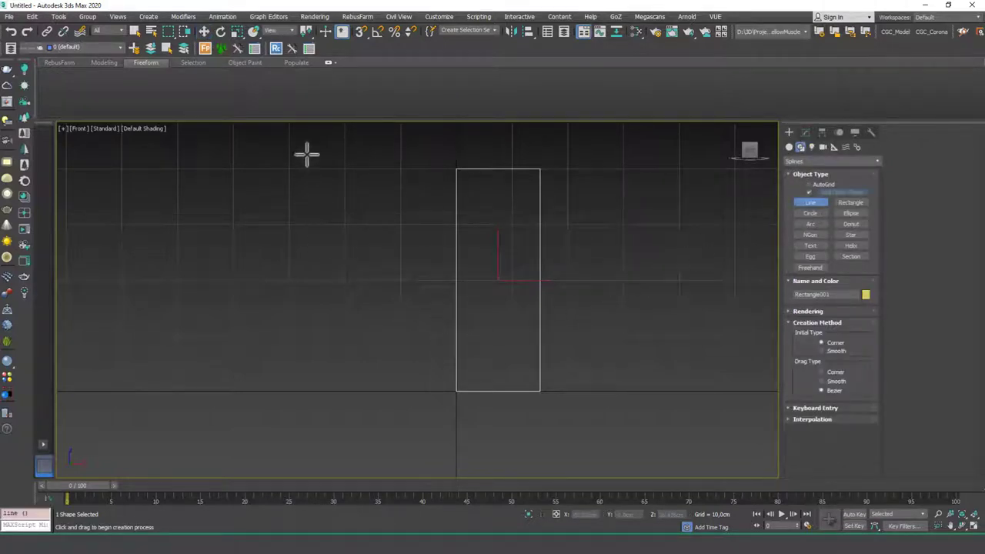
key("s")
left_click(456, 389)
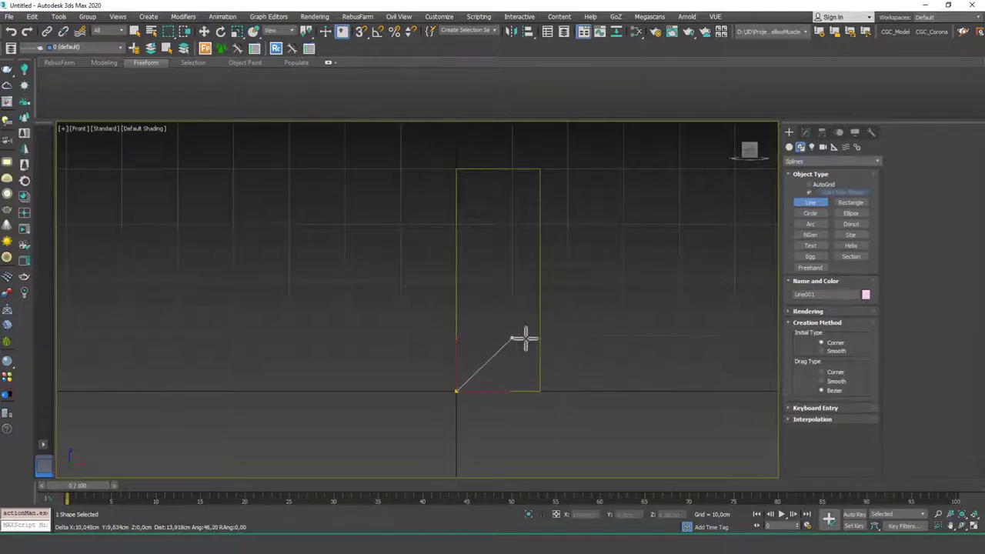
left_click(501, 390)
left_click(524, 365)
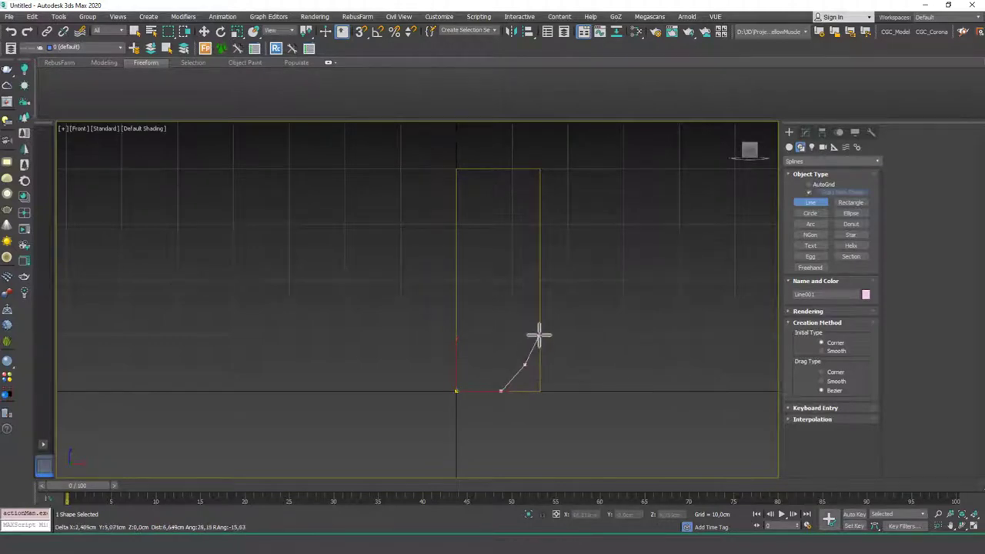
left_click(537, 336)
left_click(517, 286)
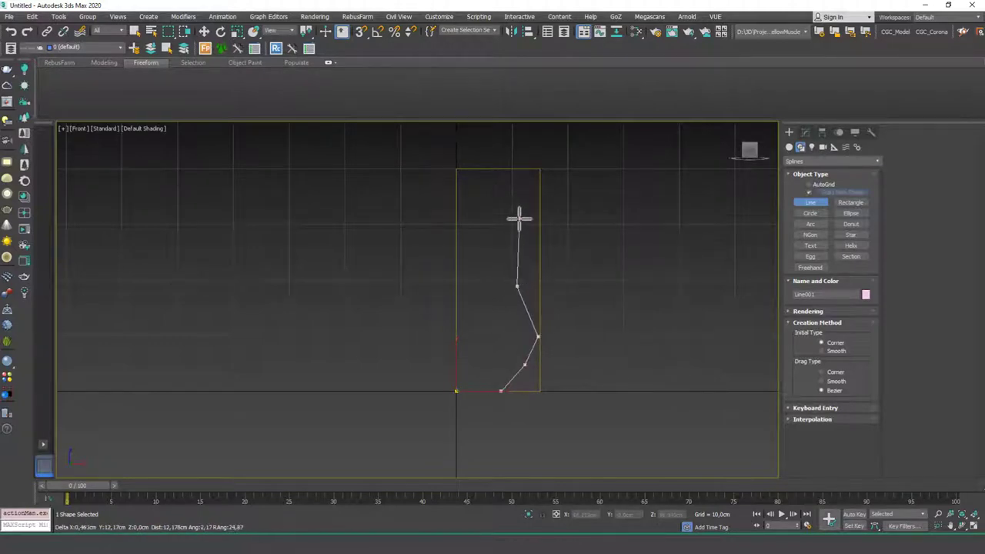
left_click(510, 235)
left_click(537, 170)
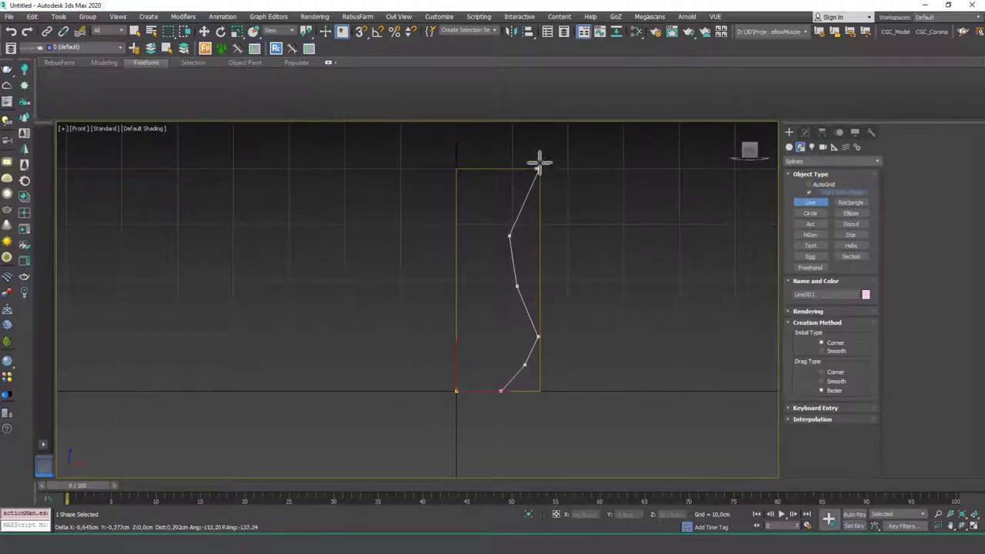
right_click(539, 161)
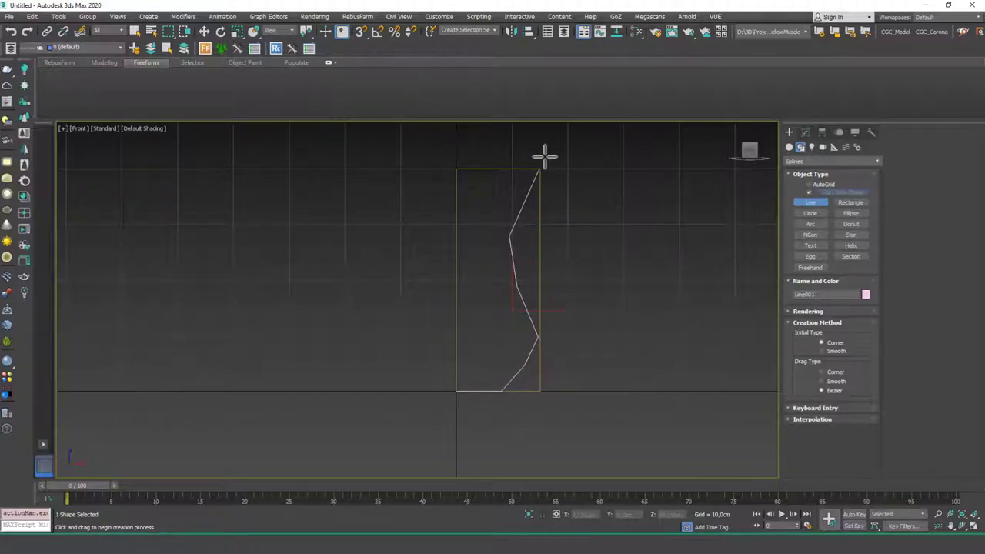
key("w")
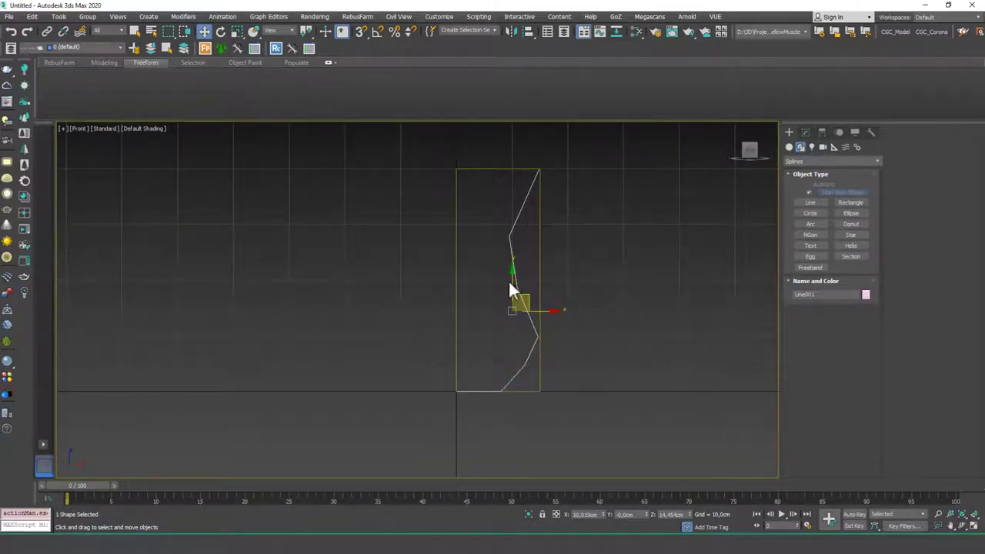
key("1")
key("ctrl+a")
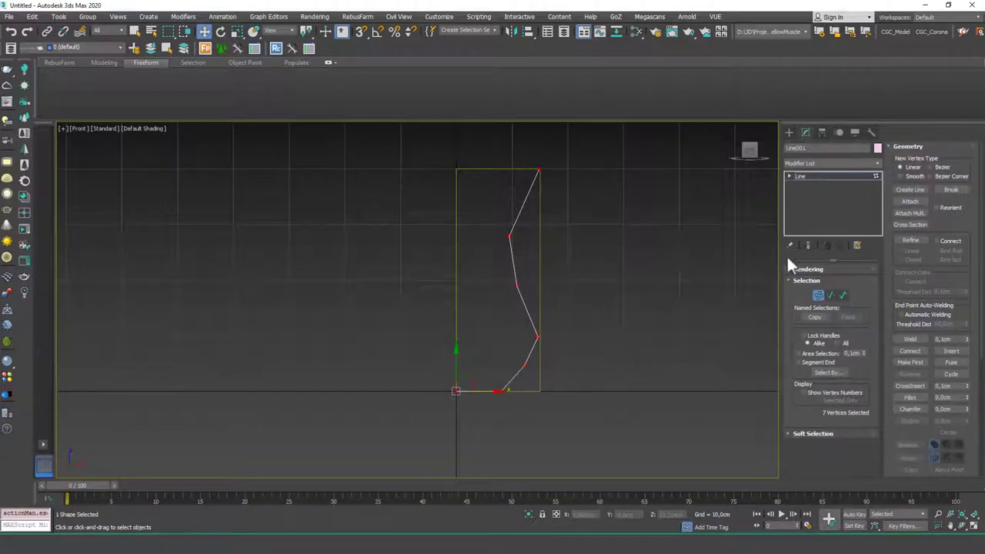
left_click(502, 389)
middle_click_drag(501, 385, 500, 388)
left_click(596, 304)
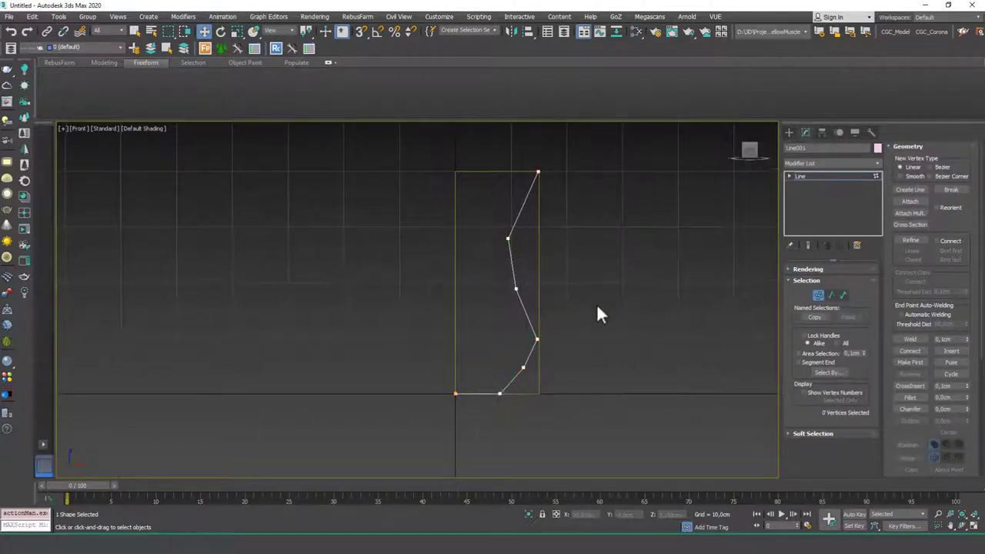
key("1")
Convert the profile line's five upper vertices to Smooth, leaving the two base vertices as corners.
key("1")
left_click_drag(636, 145, 381, 461)
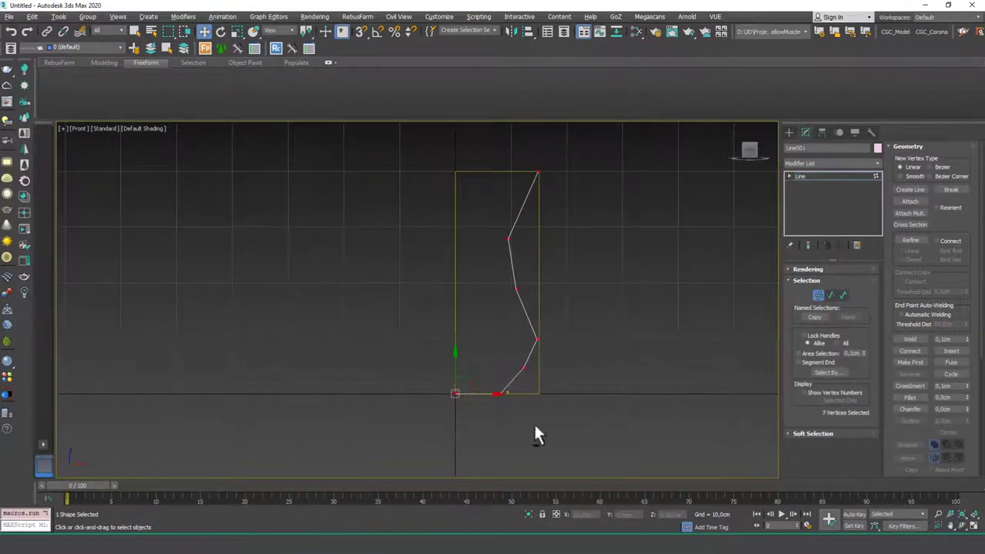
left_click_drag(421, 387, 423, 390, "alt")
left_click(508, 238)
right_click(582, 233)
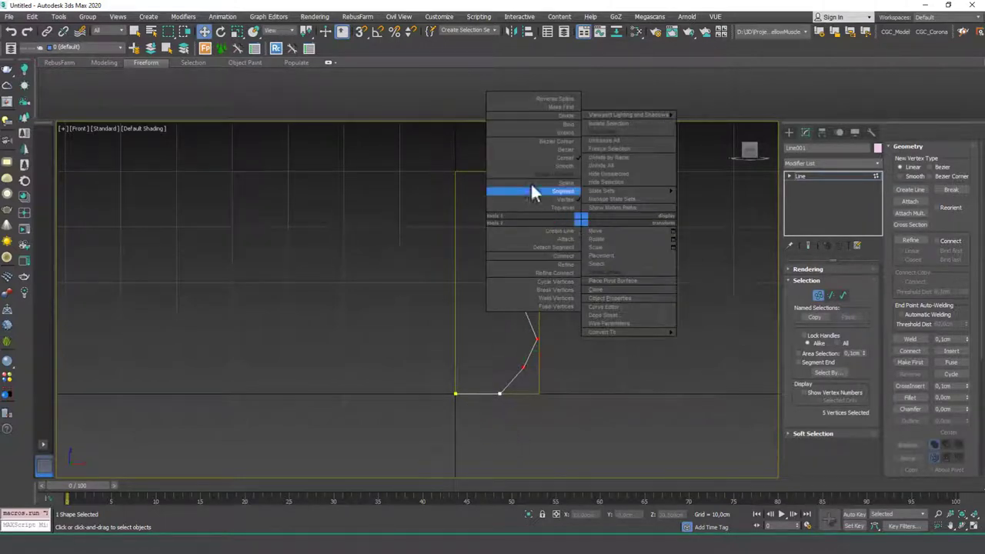
left_click(558, 172)
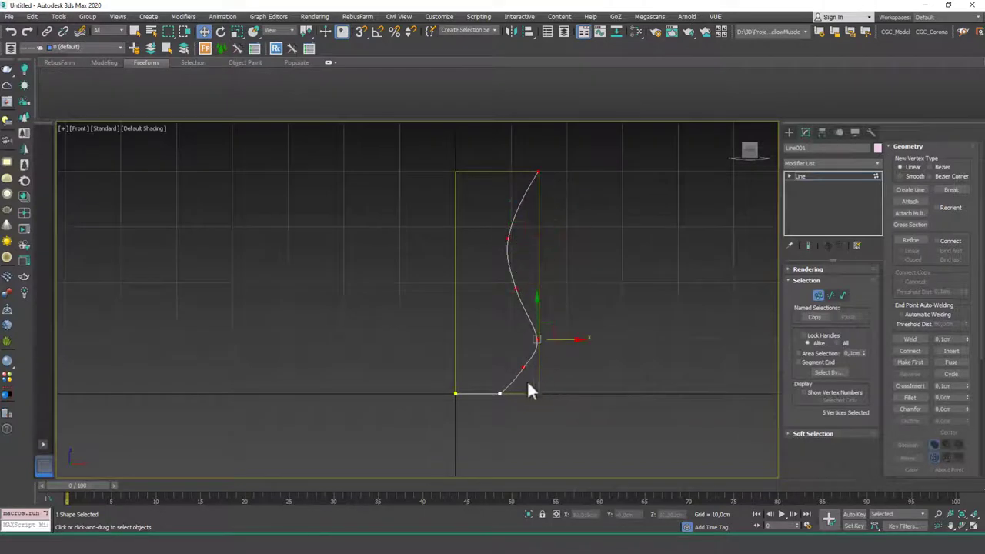
Reposition the neck, belly and lower-curve vertices to refine the vase profile, and leave vertex editing.
left_click(517, 288)
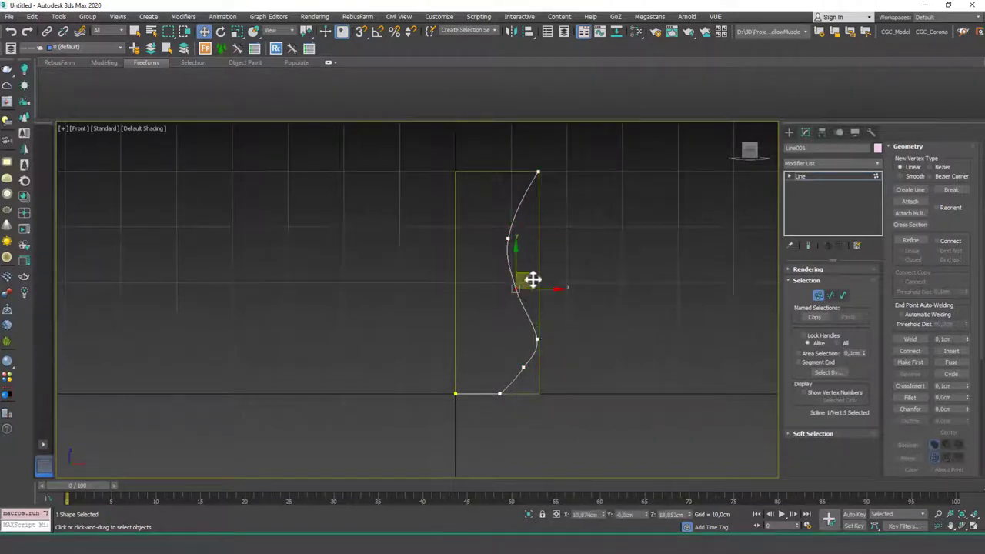
mouse_move(532, 279)
left_mouse_down()
mouse_move(536, 269)
mouse_move(527, 269)
left_mouse_up()
left_click(509, 239)
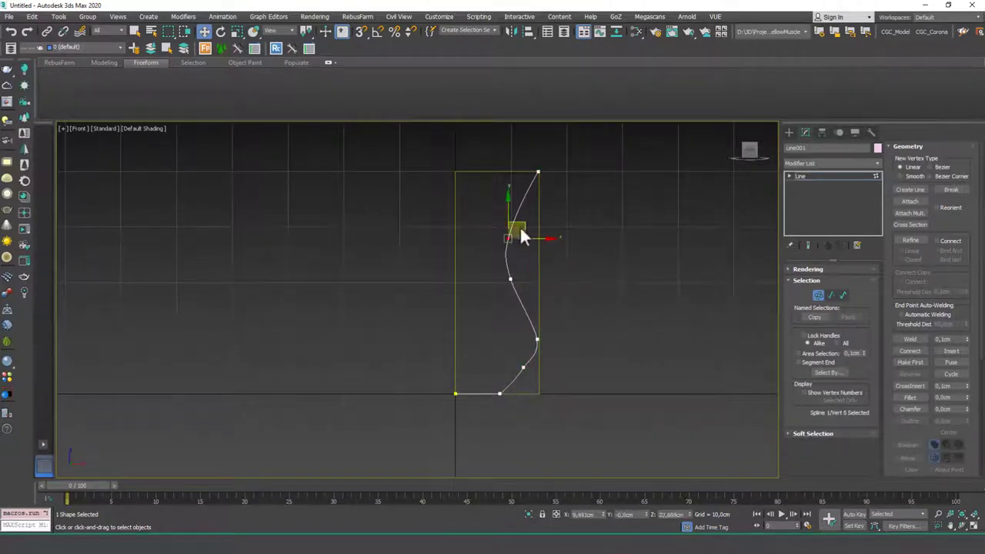
left_click_drag(520, 225, 523, 209)
left_click(513, 278)
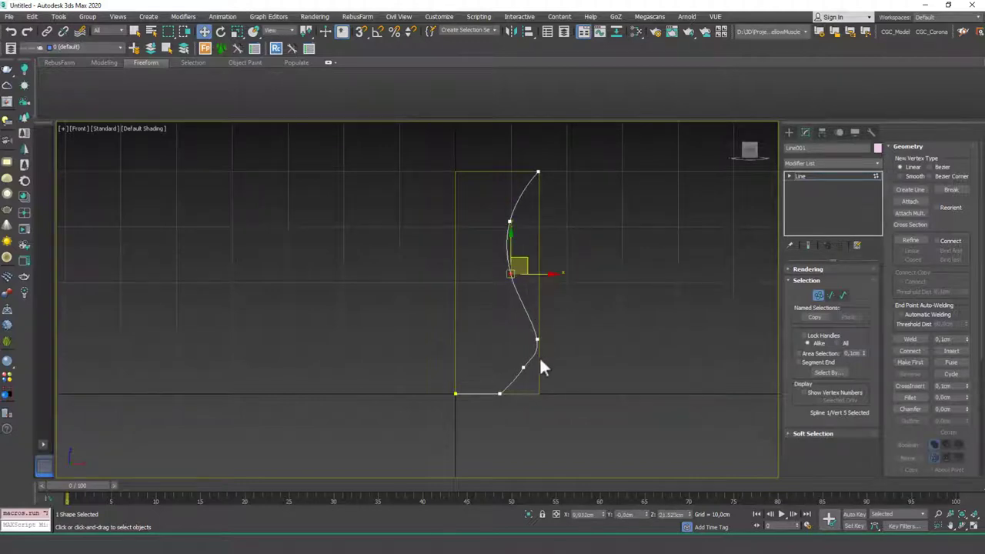
left_click_drag(524, 369, 525, 378)
left_click(575, 337)
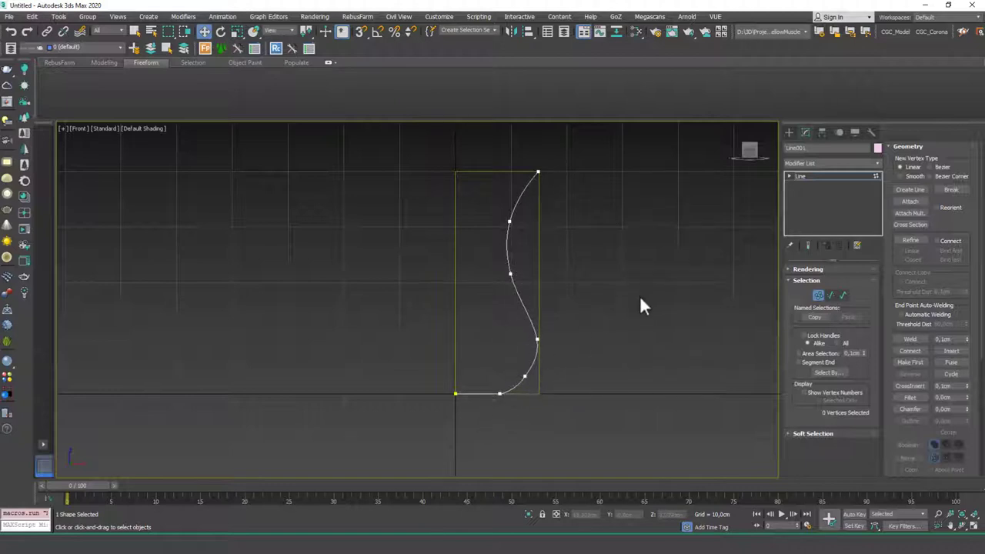
left_click_drag(537, 340, 539, 331)
left_click(552, 333)
key("1")
left_click(605, 302)
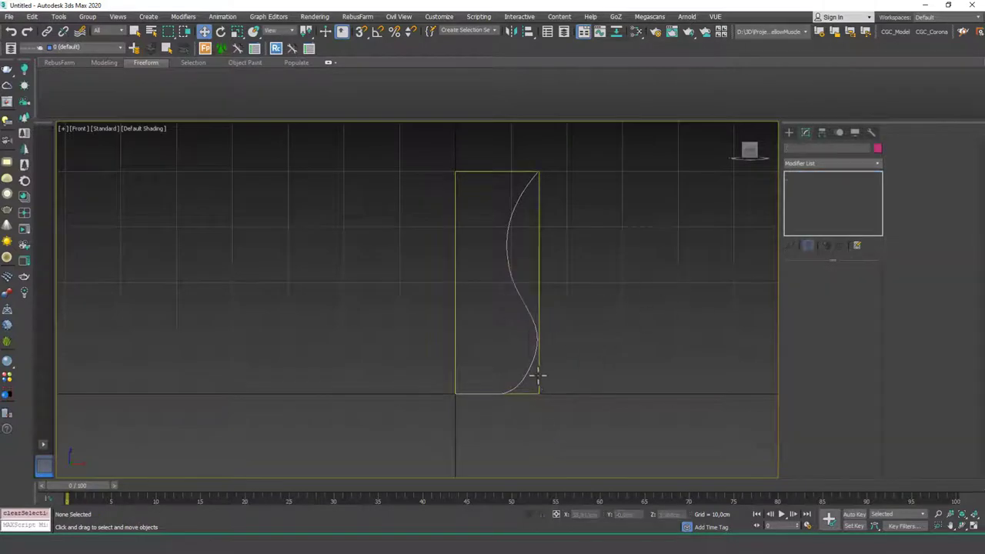
Apply a Lathe modifier to the vase profile line.
left_click_drag(518, 378, 531, 369)
left_click(827, 161)
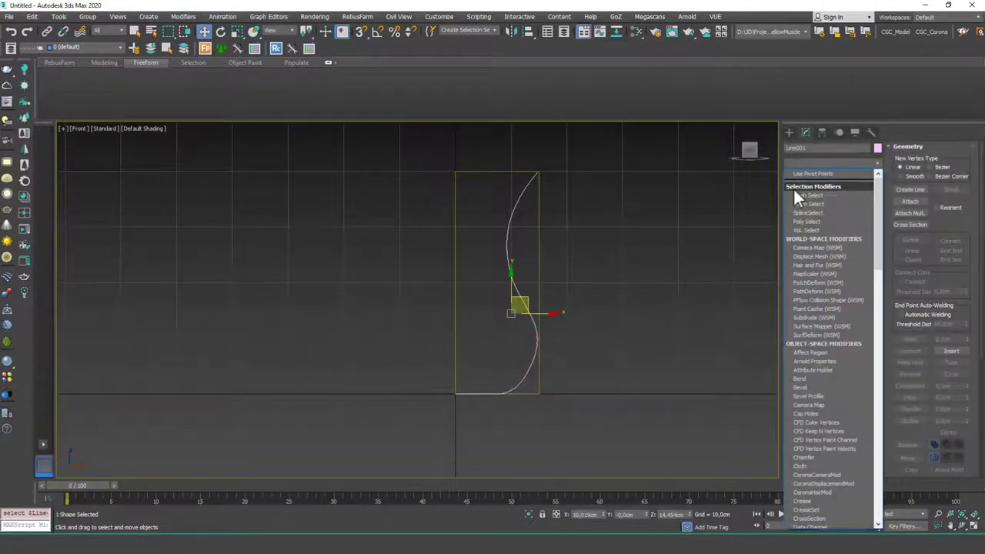
key("l")
key("Return")
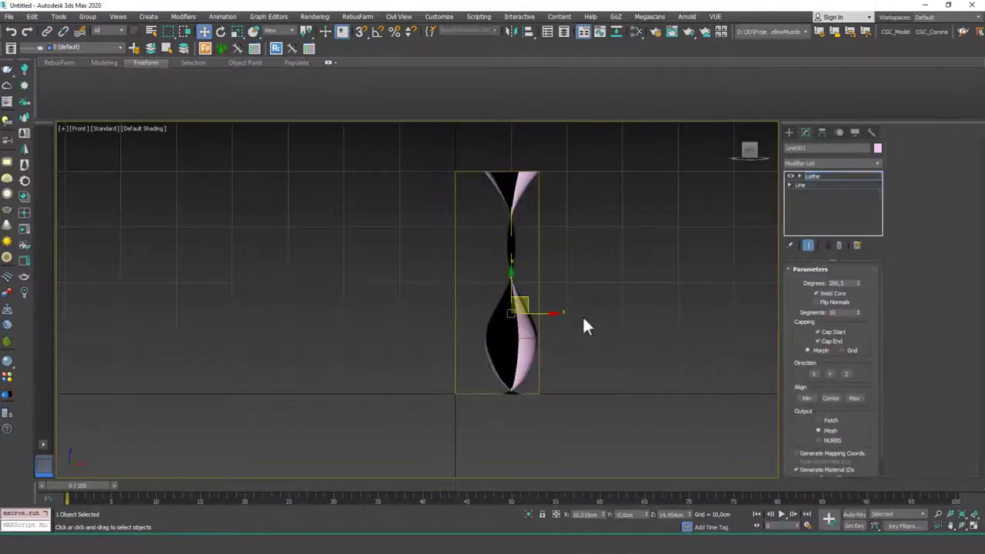
Move the Lathe axis to X = 0 so the profile revolves around the origin.
key("1")
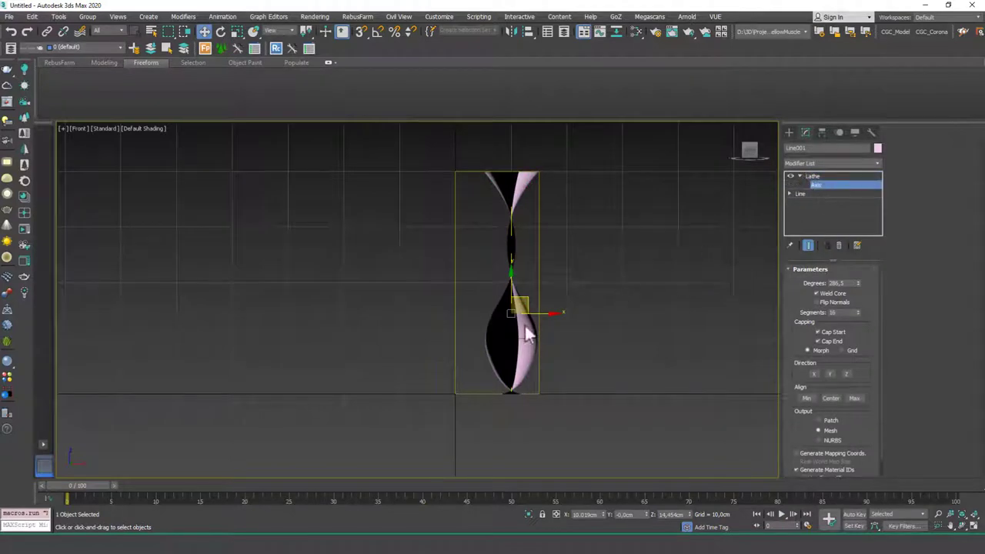
left_click_drag(537, 313, 507, 314)
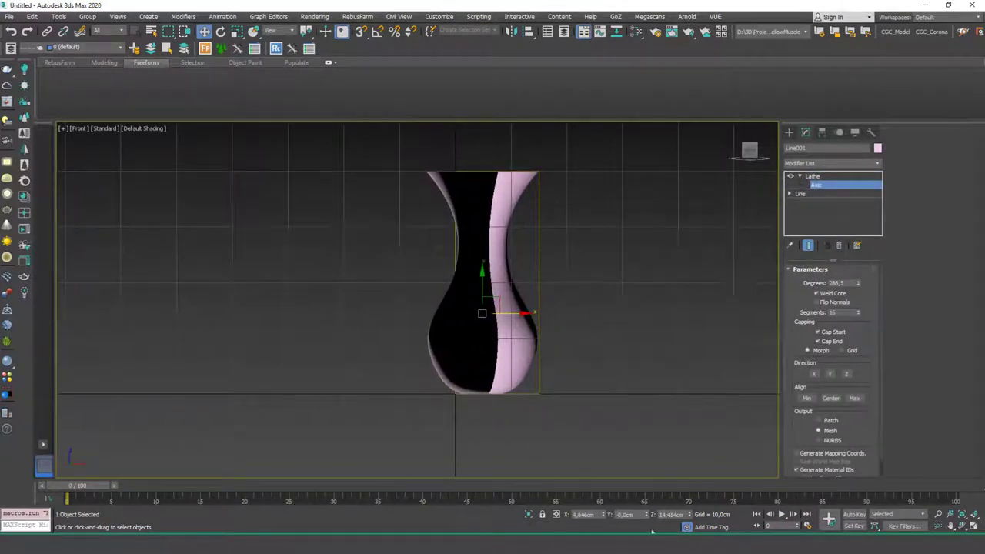
double_click(589, 515)
type("0")
key("Return")
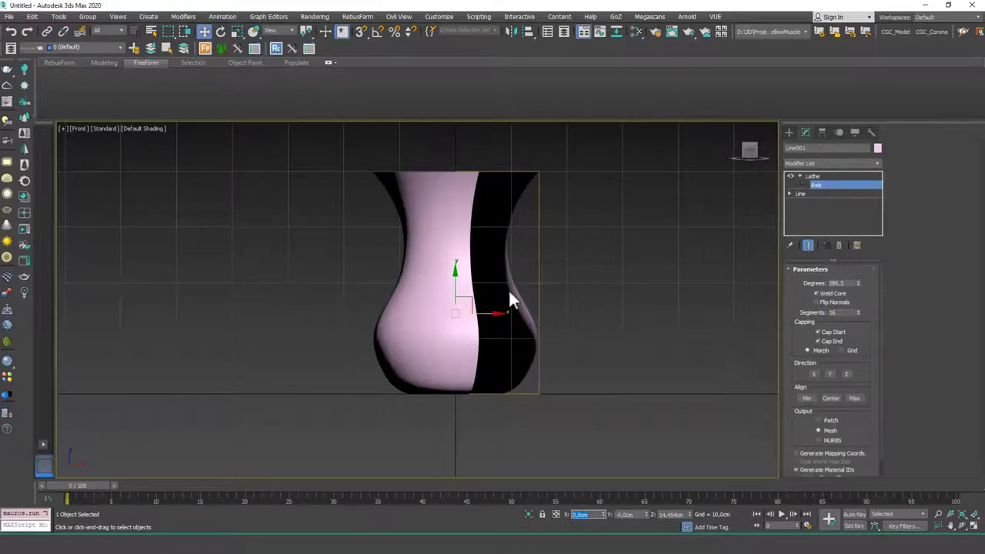
Set the Lathe modifier's degrees to 360 to close the vase all round.
middle_click_drag(514, 300, 503, 330, "alt")
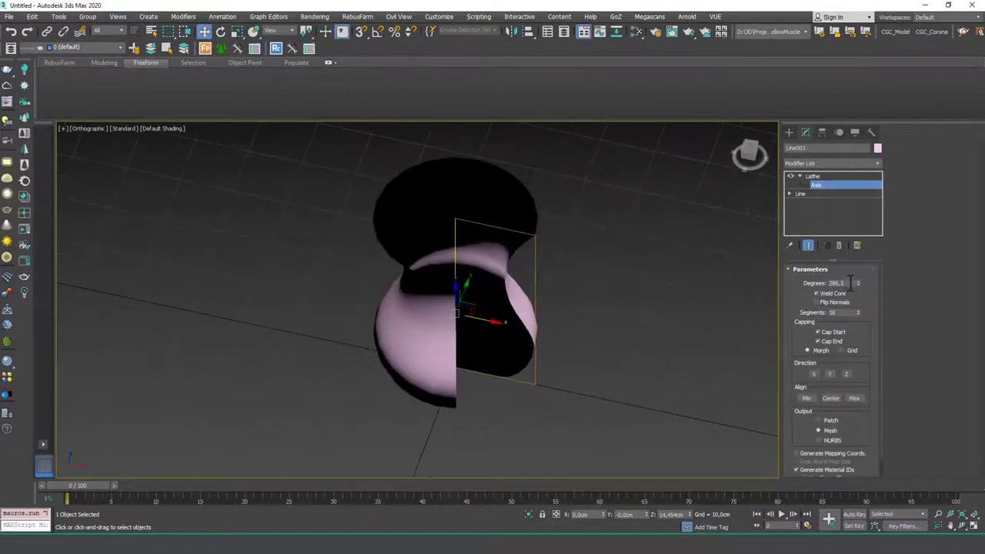
left_click_drag(850, 283, 810, 285)
type("360")
key("Return")
middle_click_drag(399, 271, 543, 300, "alt")
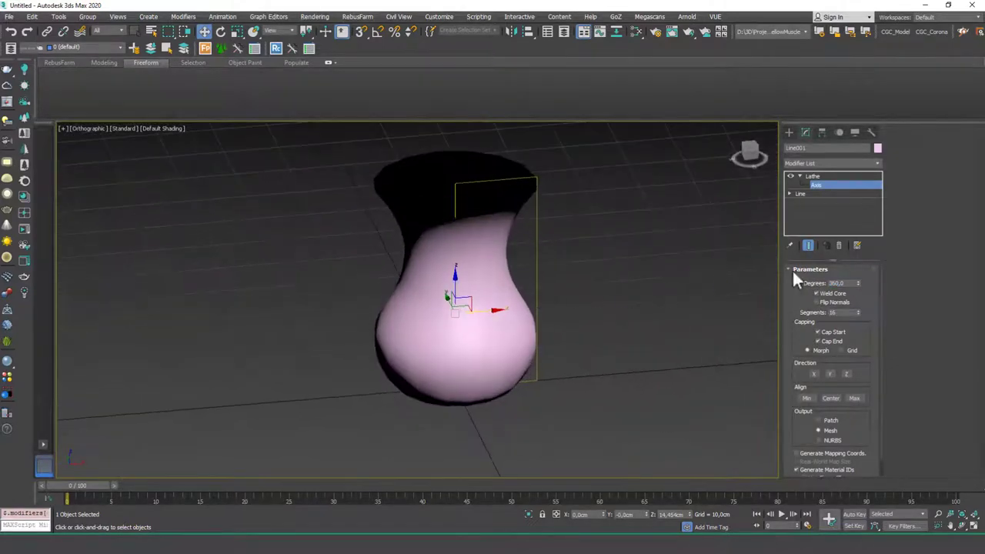
Edit the base line's vertices in the front view with the end result shown, and pull the two belly vertices inward.
key("f")
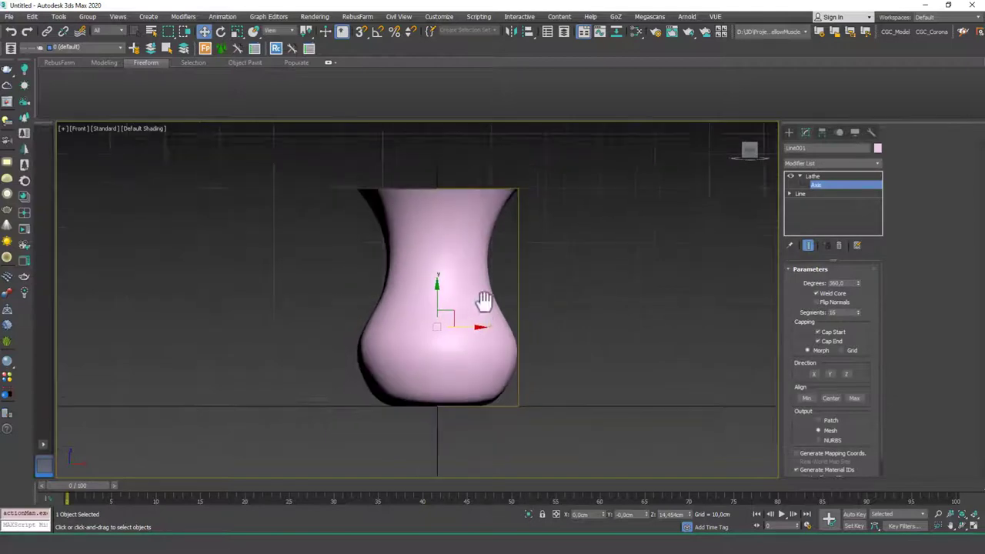
left_click(814, 193)
key("1")
left_click(529, 340)
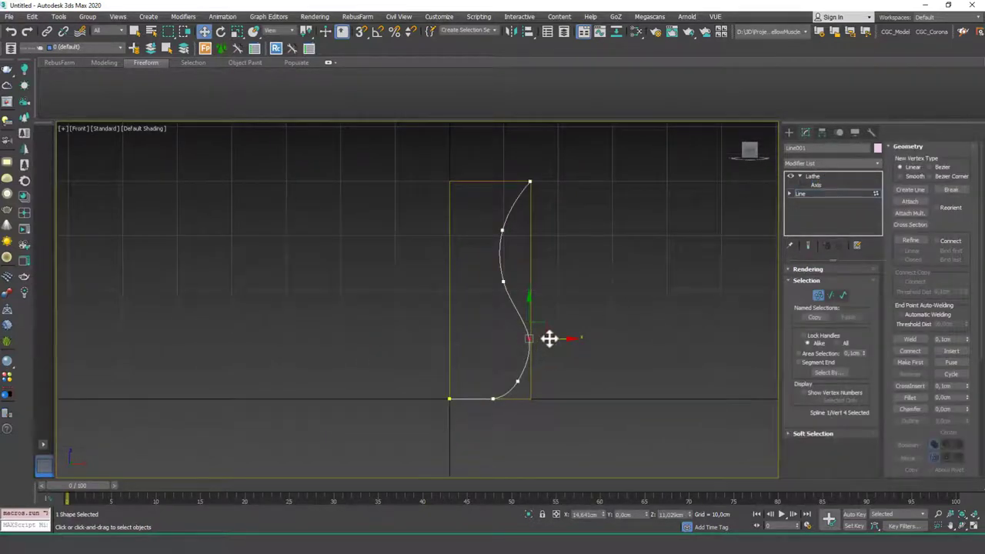
key("grave")
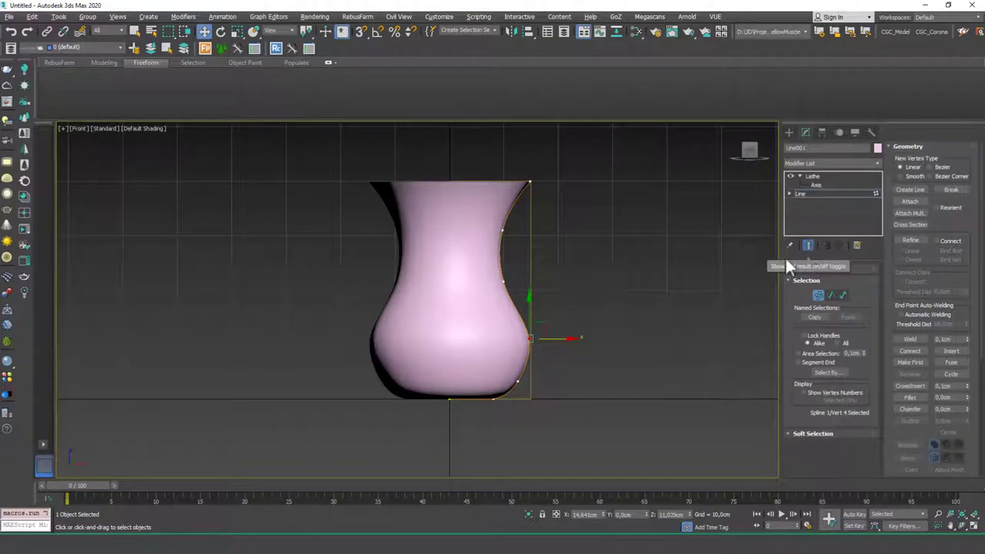
left_click_drag(554, 337, 547, 338)
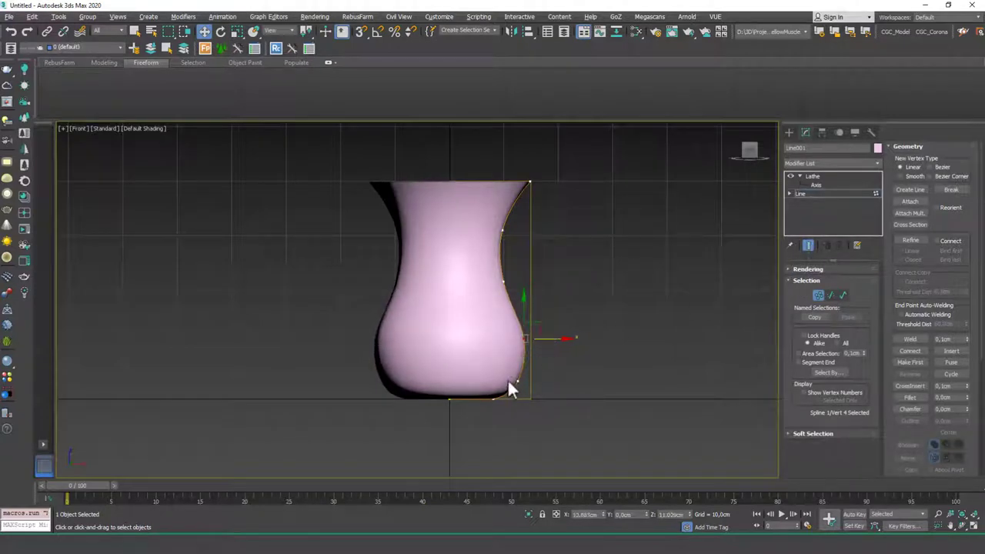
left_click(516, 380, "ctrl")
left_click_drag(543, 382, 531, 383)
Slim the vase by moving the rim and body vertices inward, and raise the belly vertex slightly.
left_click(530, 182)
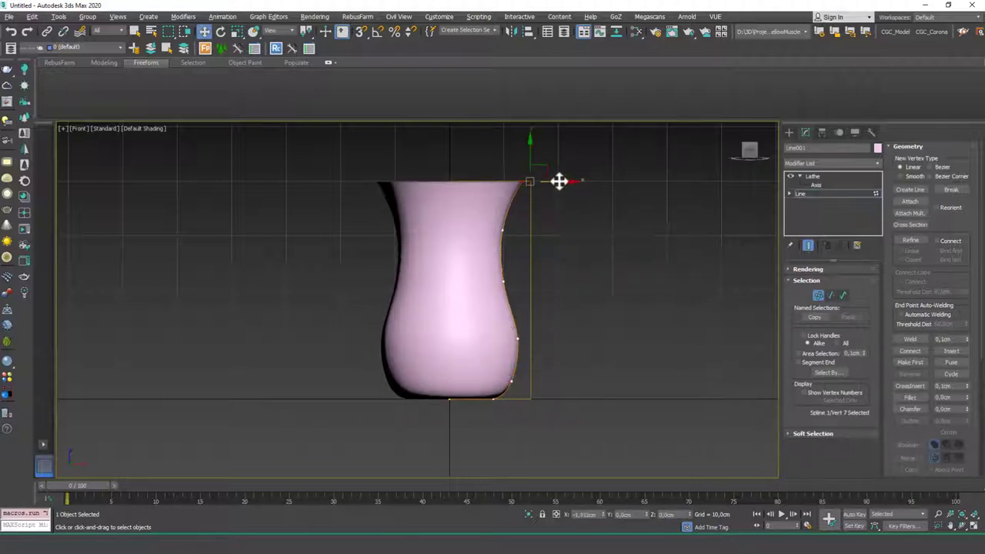
left_click(505, 277)
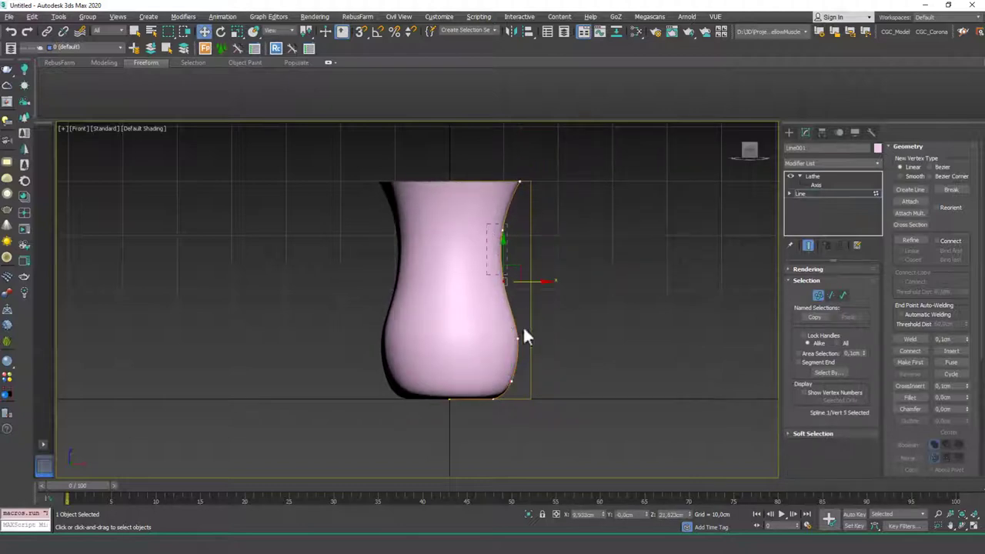
left_click_drag(522, 326, 507, 399)
left_click(520, 183)
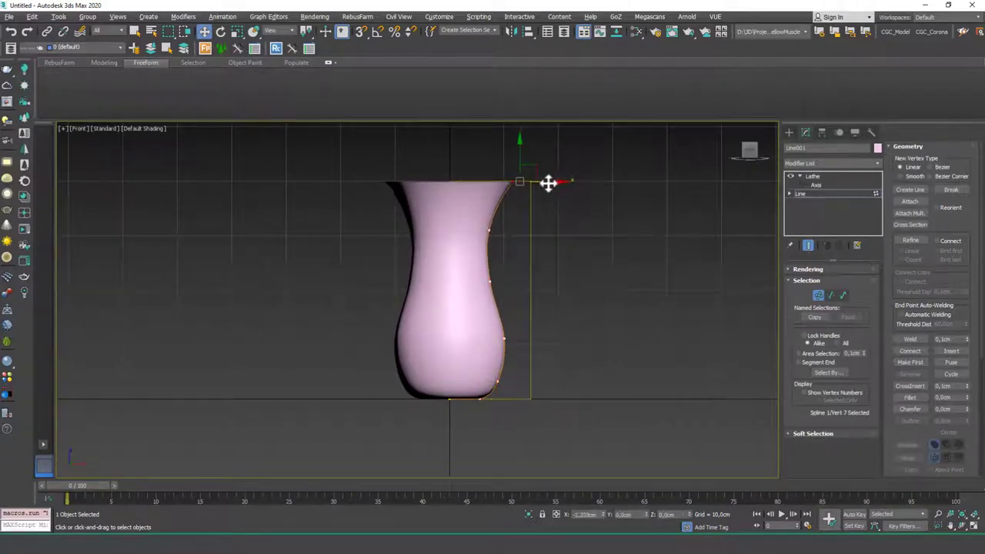
left_click(516, 294)
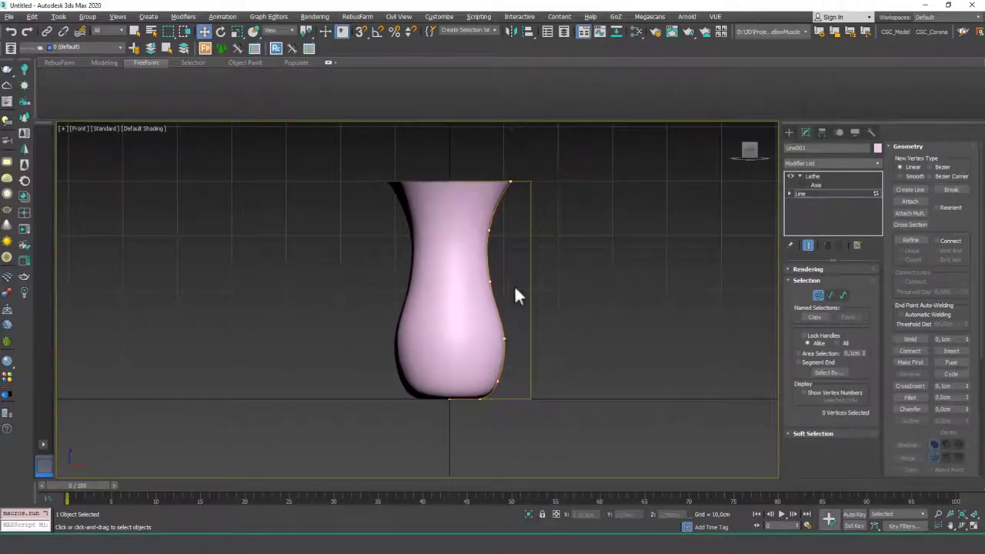
left_click(506, 336)
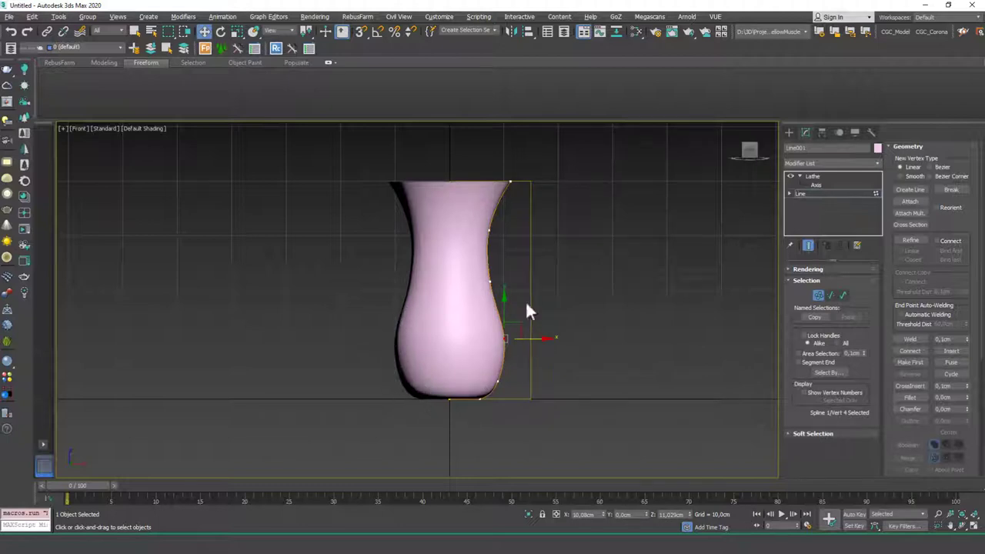
mouse_move(521, 323)
left_mouse_down()
mouse_move(504, 378)
mouse_move(509, 333)
left_mouse_up()
Convert the belly vertex to Bezier and lengthen its handles to round the vase's lower body.
scroll(490, 350, "up", 3)
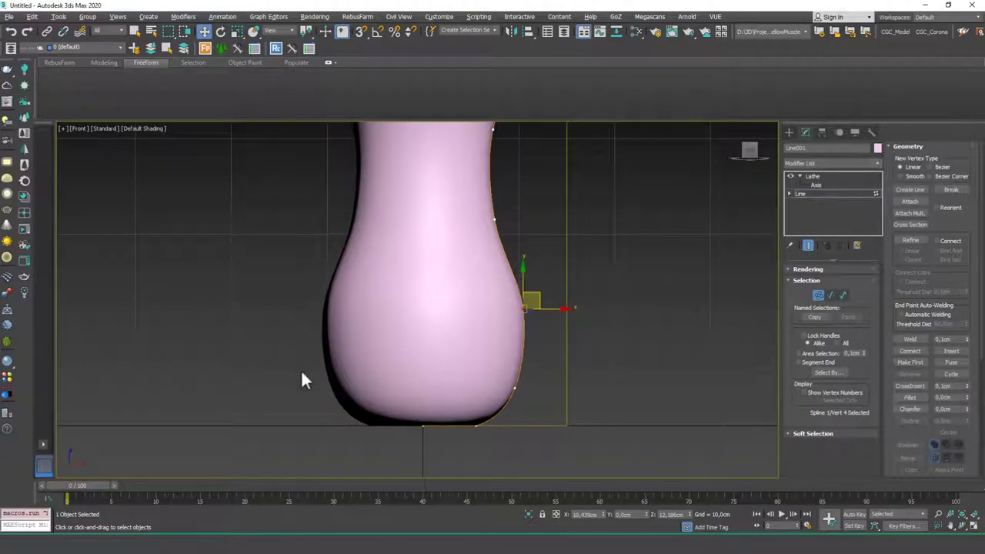
right_click(574, 259)
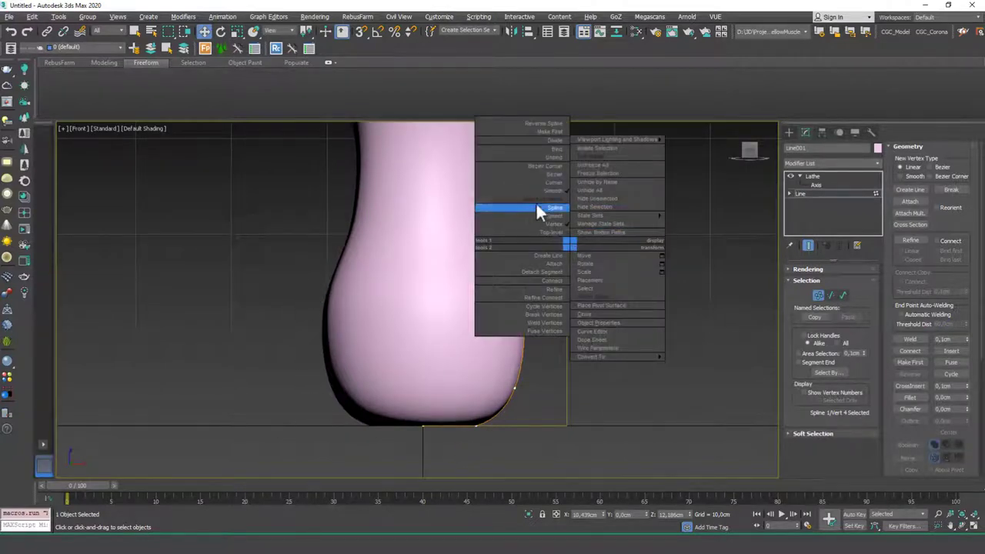
left_click(552, 173)
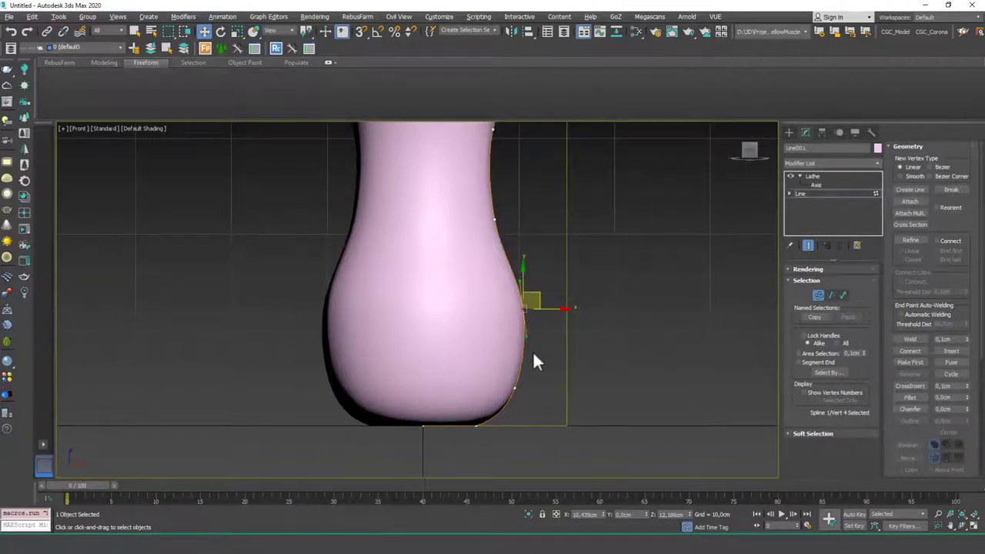
left_click_drag(529, 340, 531, 350)
middle_click_drag(513, 324, 498, 329)
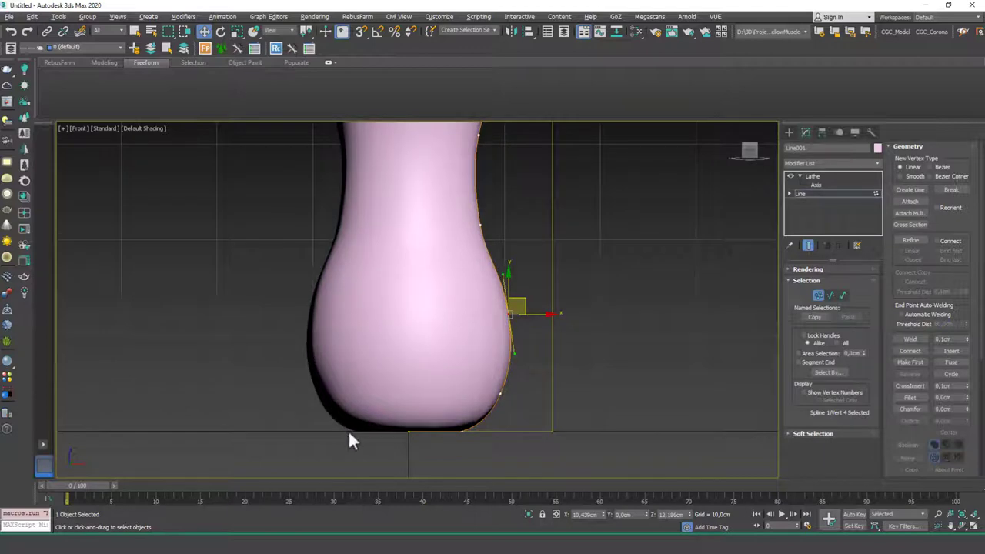
scroll(474, 288, "down", 4)
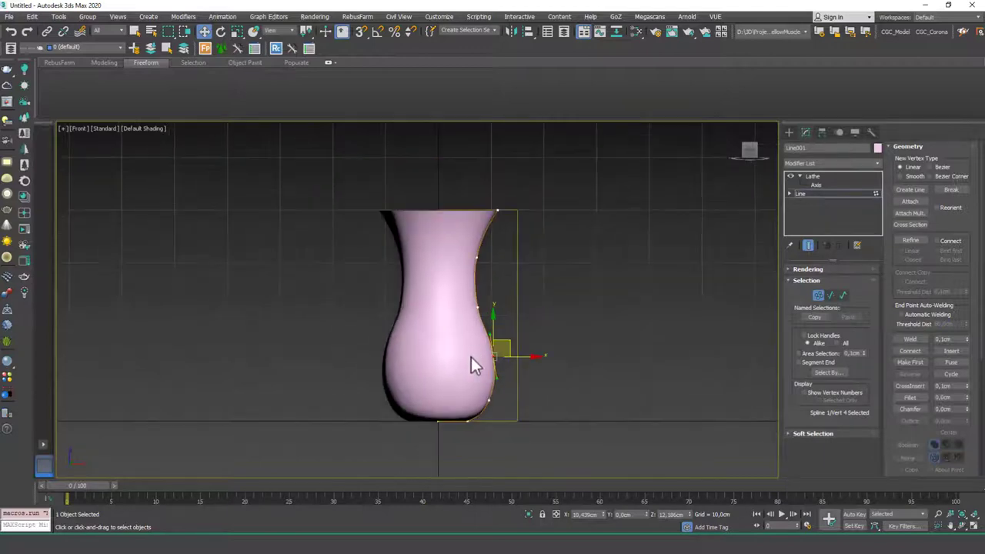
Return to the Lathe level and display edged faces on the vase, viewed from above the rim.
left_click(825, 177)
middle_click_drag(438, 324, 539, 300, "alt")
scroll(493, 180, "up", 6)
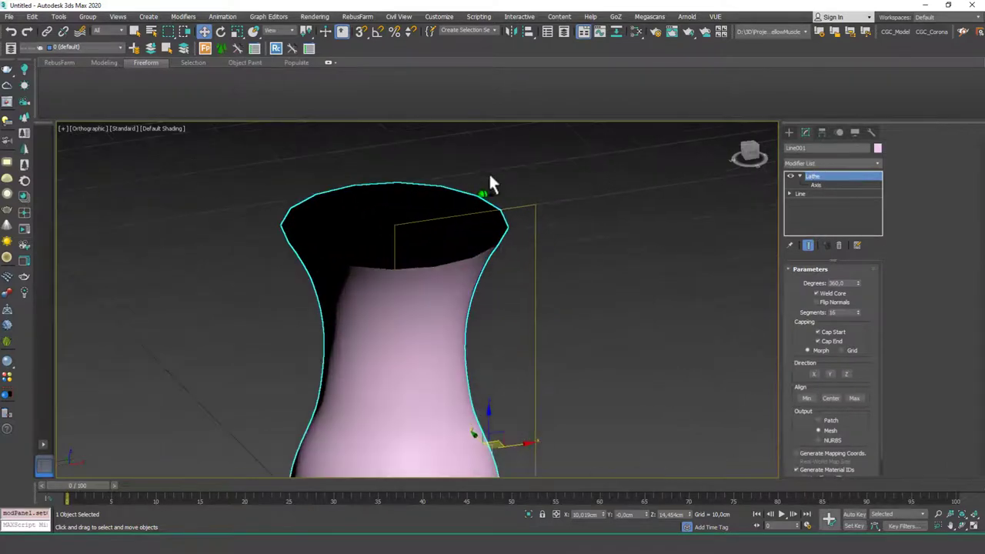
key("F4")
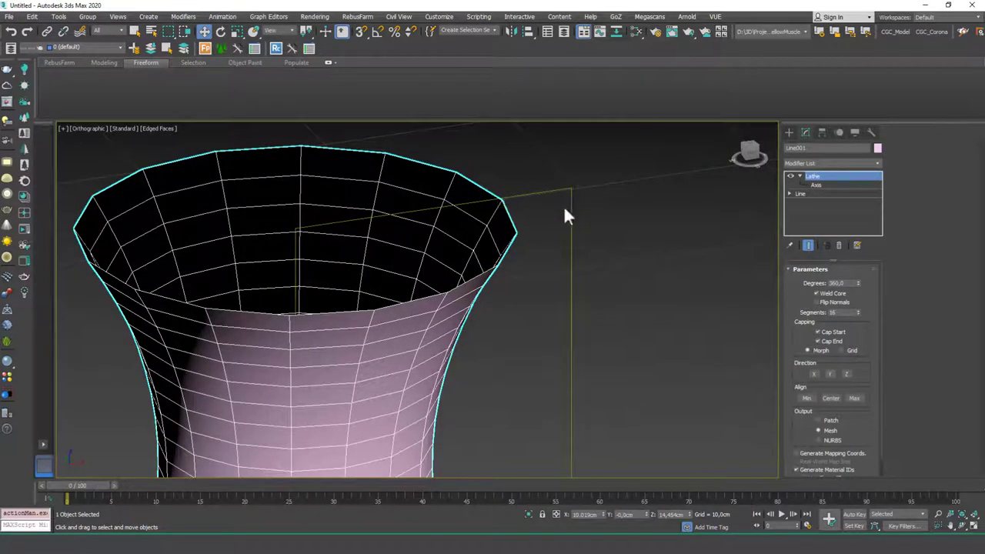
Add a Shell modifier with an outer amount of 0 cm and thicken the vase wall using the inner amount.
left_click(813, 163)
type("shell")
key("Return")
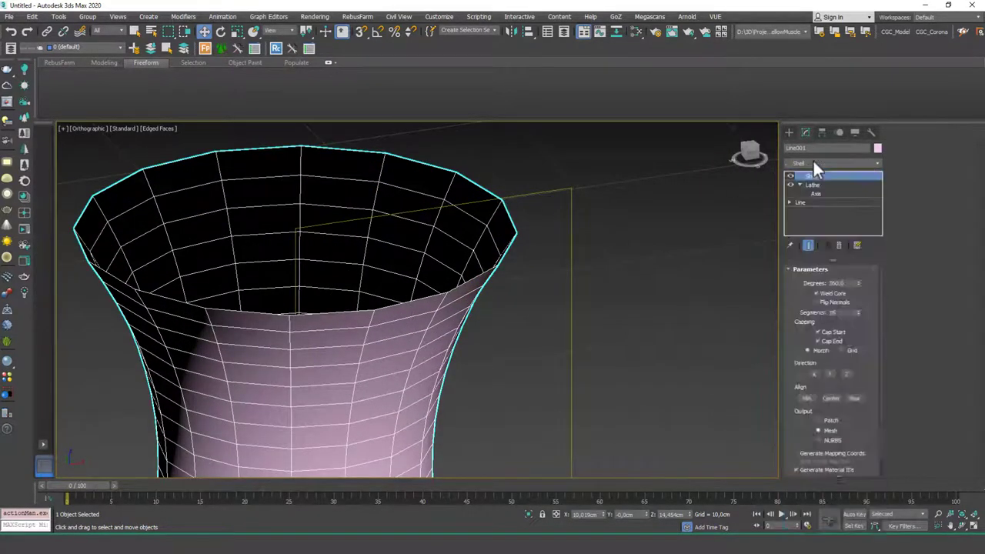
right_click(865, 296)
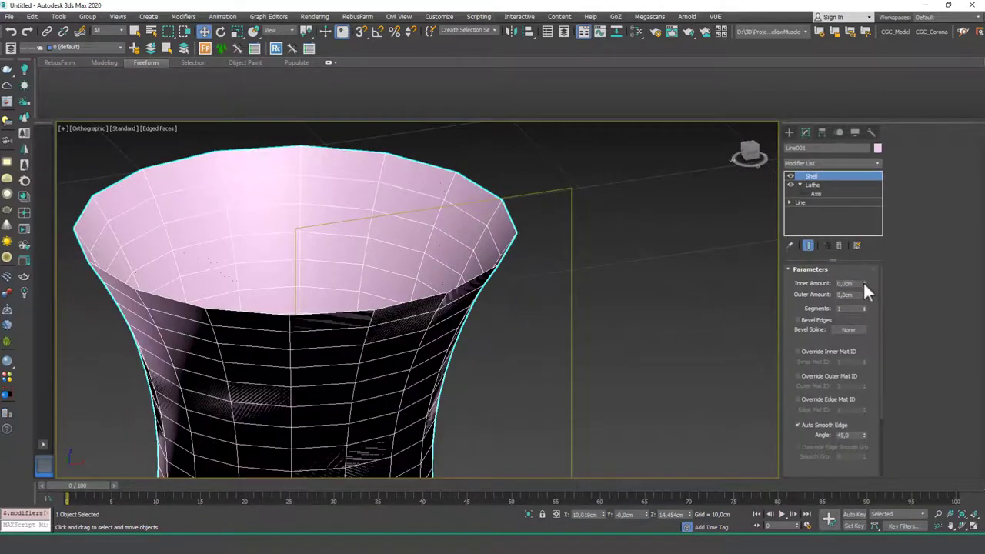
left_click_drag(863, 282, 857, 287)
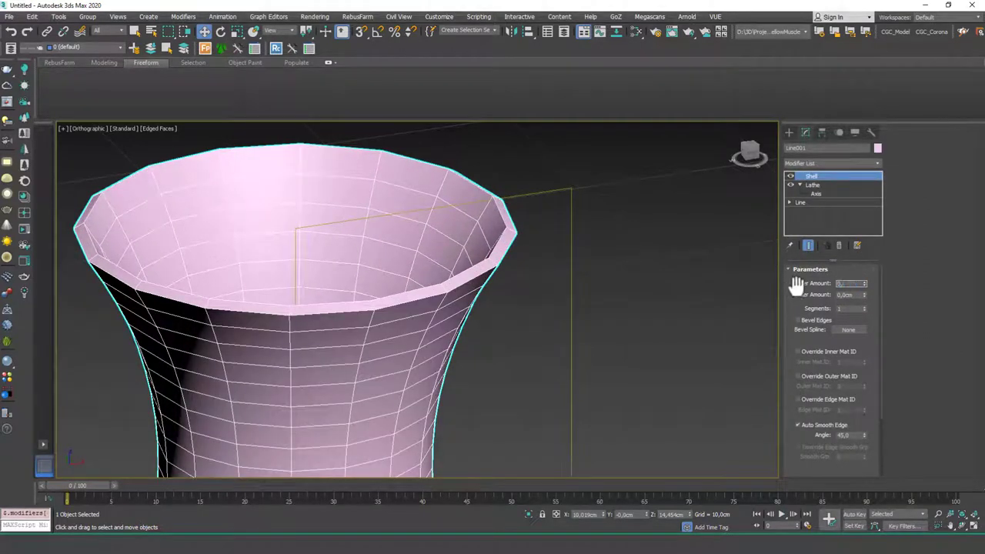
Add a Chamfer modifier above the Shell and reduce its amount to about 0.149 cm.
middle_click_drag(642, 297, 650, 281)
left_click(795, 163)
type("ch")
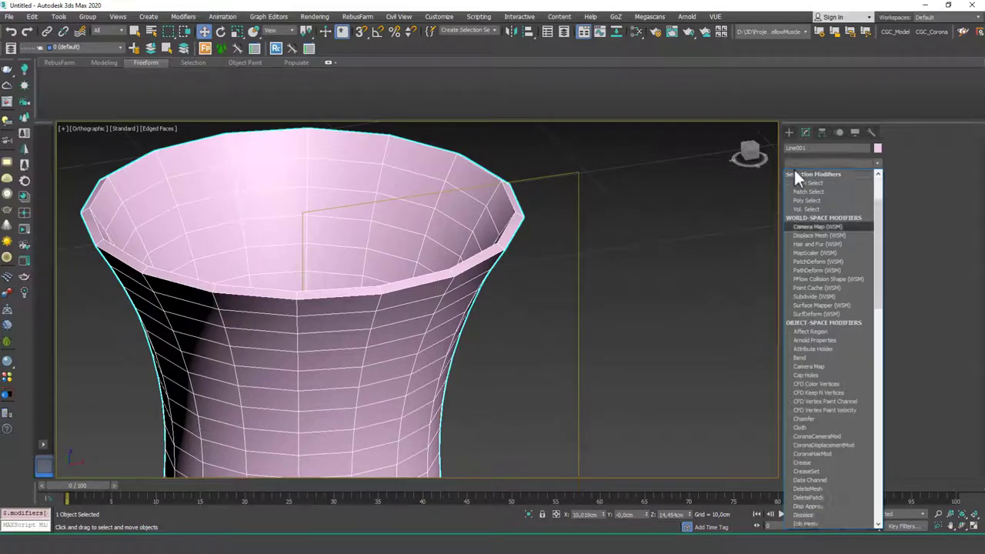
key("Return")
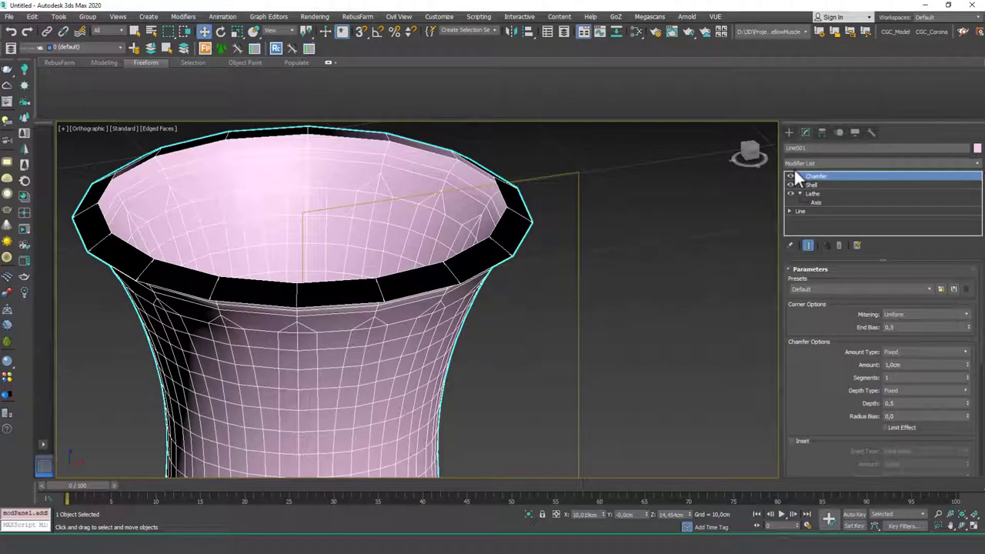
right_click(968, 366)
left_click_drag(968, 365, 957, 290)
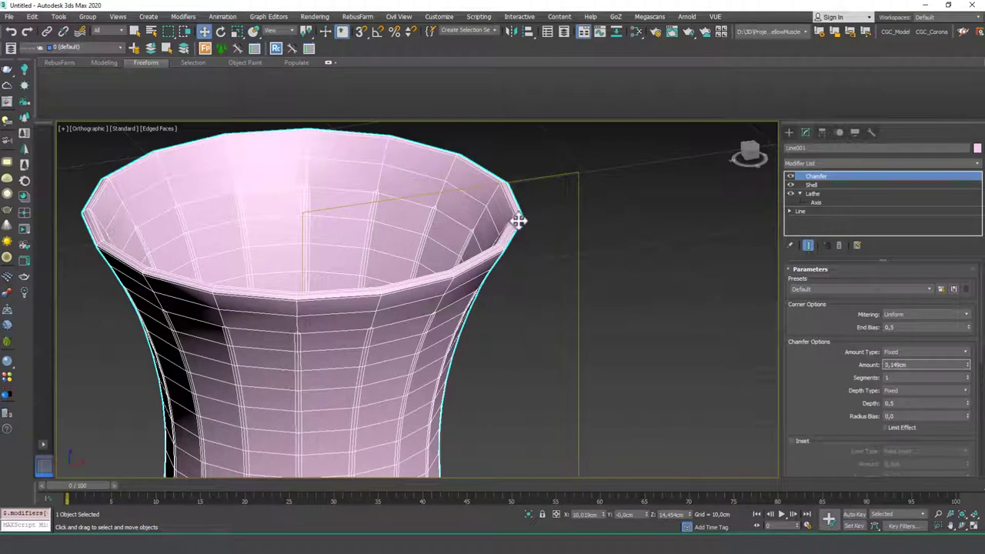
Hide the edged faces on the vase and set the chamfer's minimum angle to 45.
middle_click_drag(517, 219, 519, 228)
key("F4")
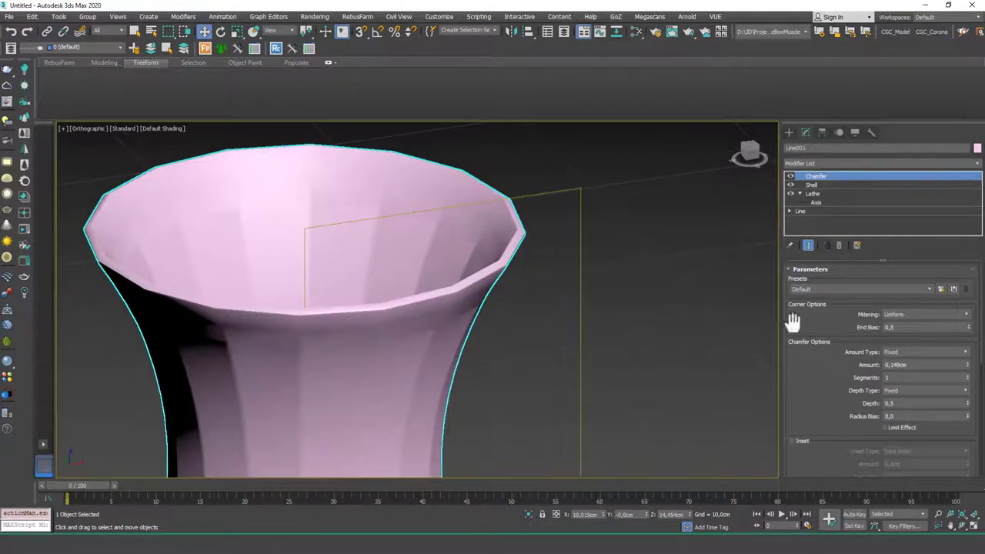
middle_click_drag(432, 345, 473, 289)
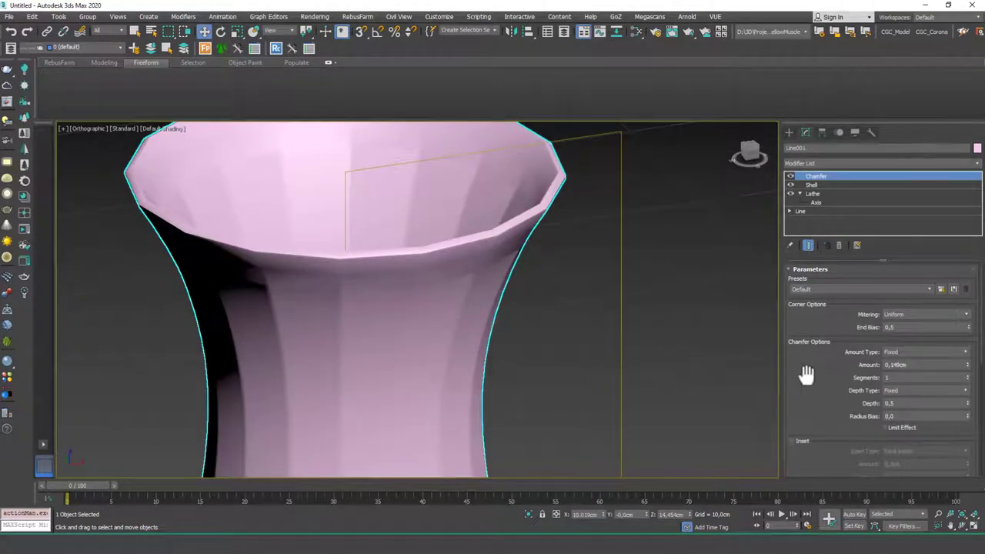
scroll(807, 315, "down", 5)
scroll(812, 337, "down", 3)
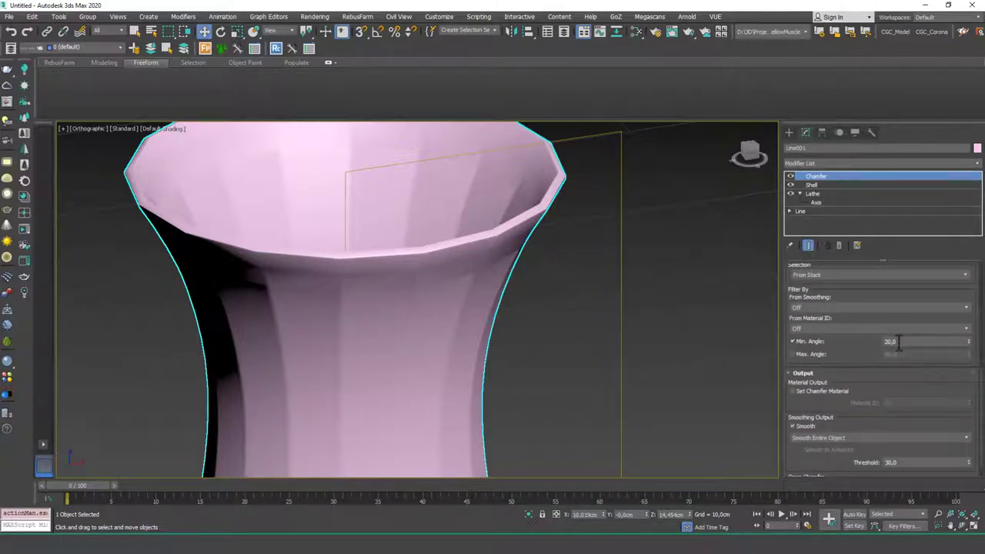
double_click(893, 341)
type("45")
key("Return")
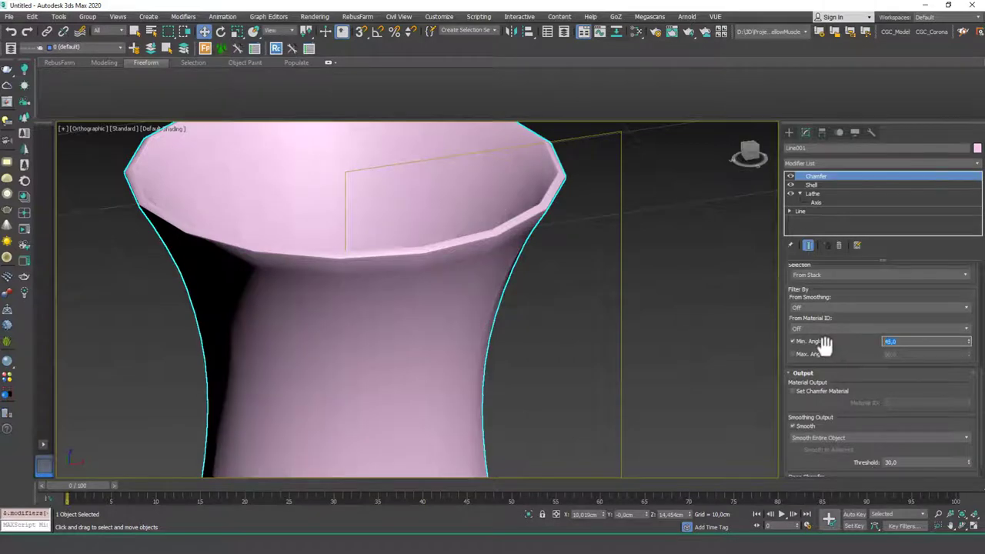
Set the chamfer amount to 0.15 cm.
middle_click_drag(523, 304, 535, 236, "alt")
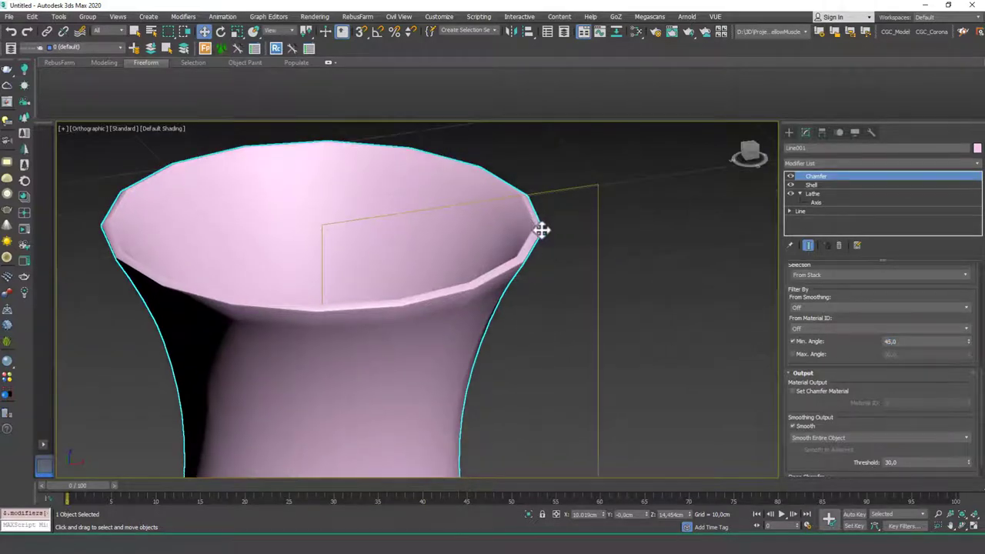
scroll(536, 262, "down", 5)
mouse_move(547, 325)
middle_mouse_down("alt")
mouse_move(585, 275)
mouse_move(511, 305)
mouse_move(519, 331)
mouse_move(531, 322)
middle_mouse_up("alt")
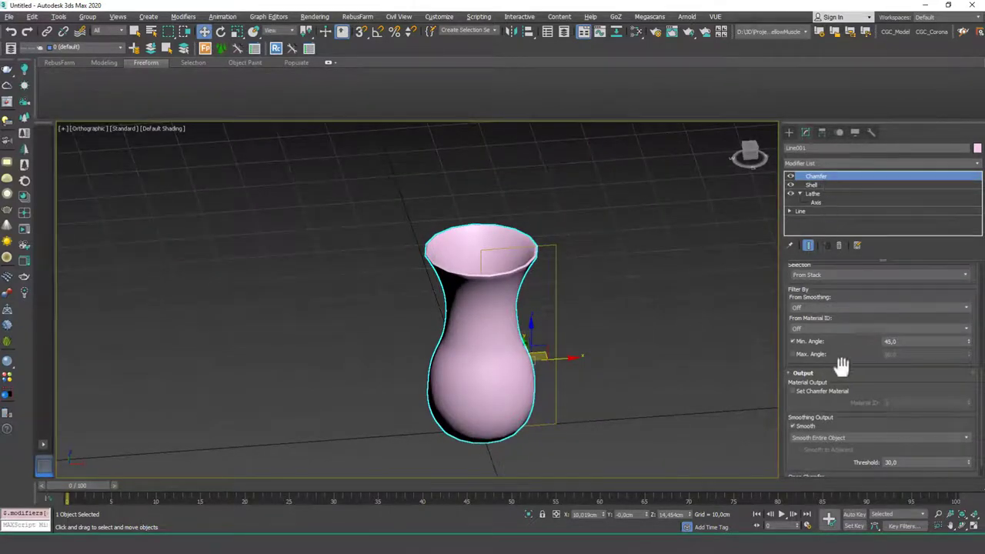
left_click_drag(842, 367, 856, 539)
left_click_drag(850, 324, 856, 352)
double_click(919, 329)
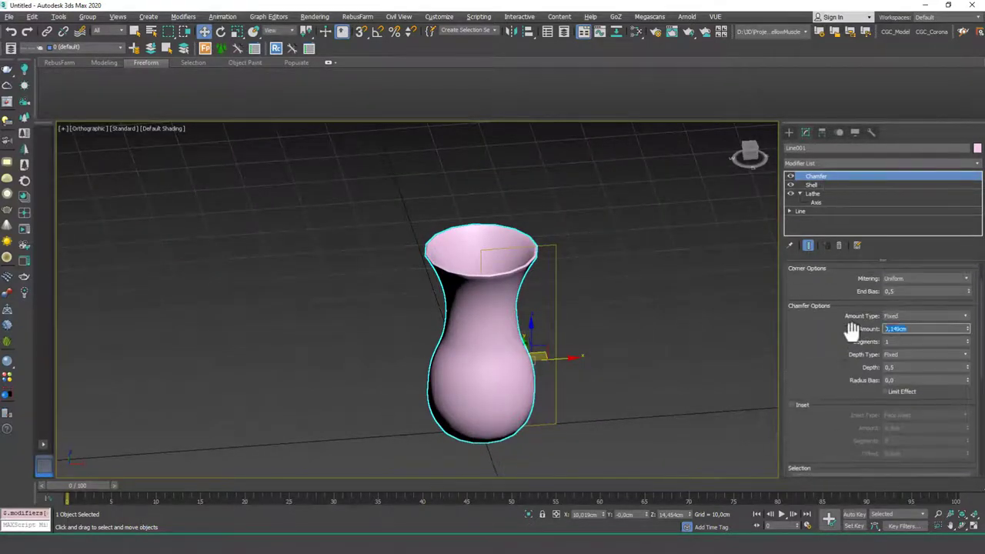
type("0,1")
scroll(567, 280, "up", 5)
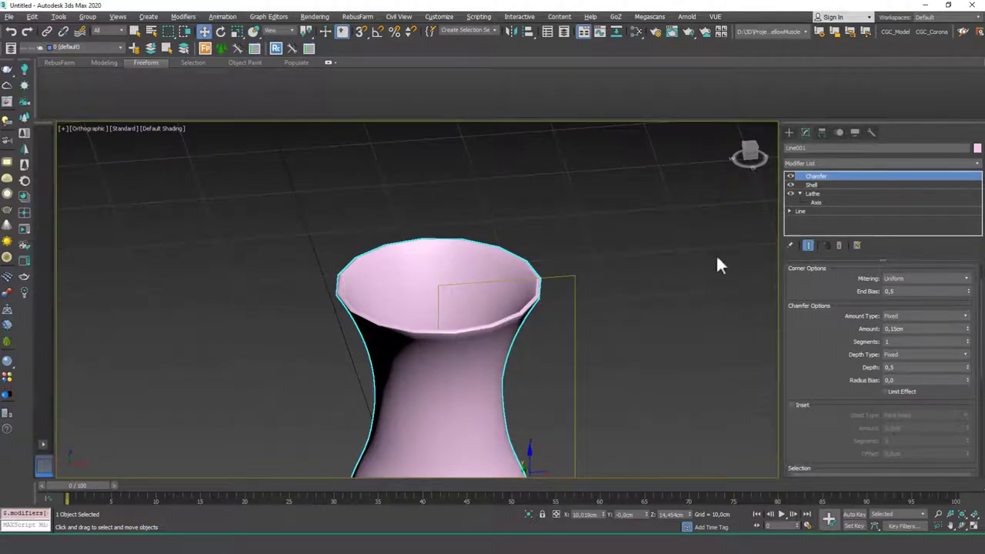
Set the Lathe segments to 32 and frame the whole vase in the view.
left_click(817, 194)
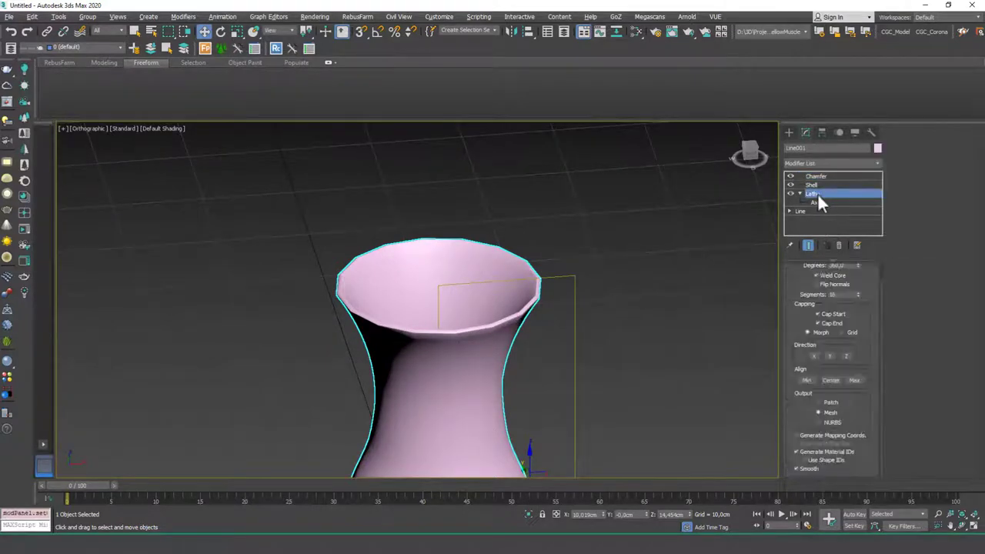
double_click(844, 294)
type("32")
key("Return")
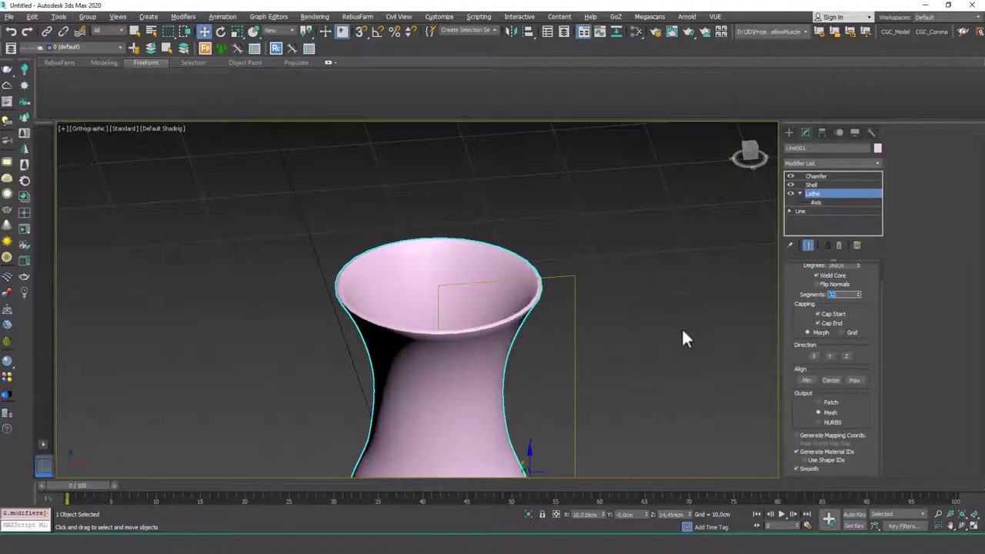
scroll(532, 322, "up", 3)
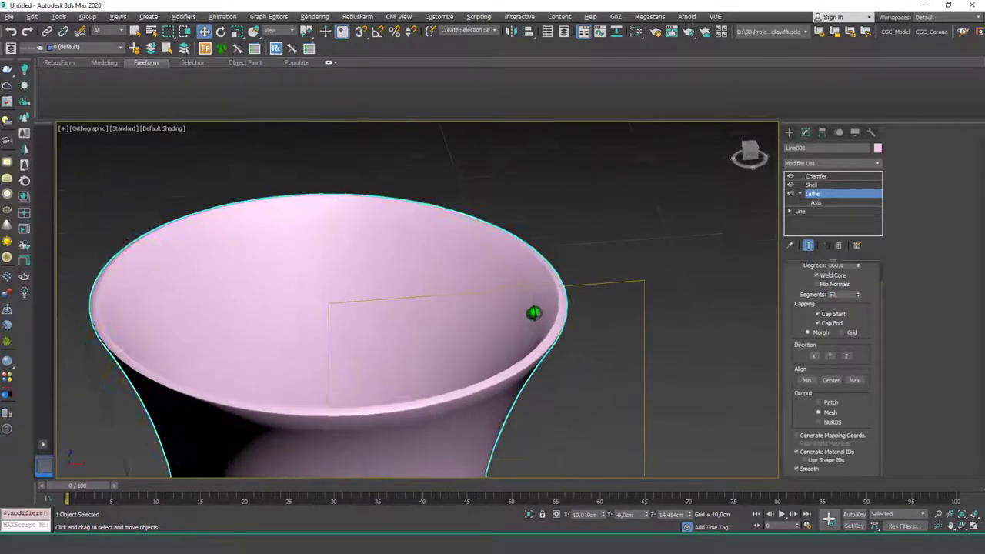
scroll(534, 312, "up", 1)
scroll(533, 312, "down", 6)
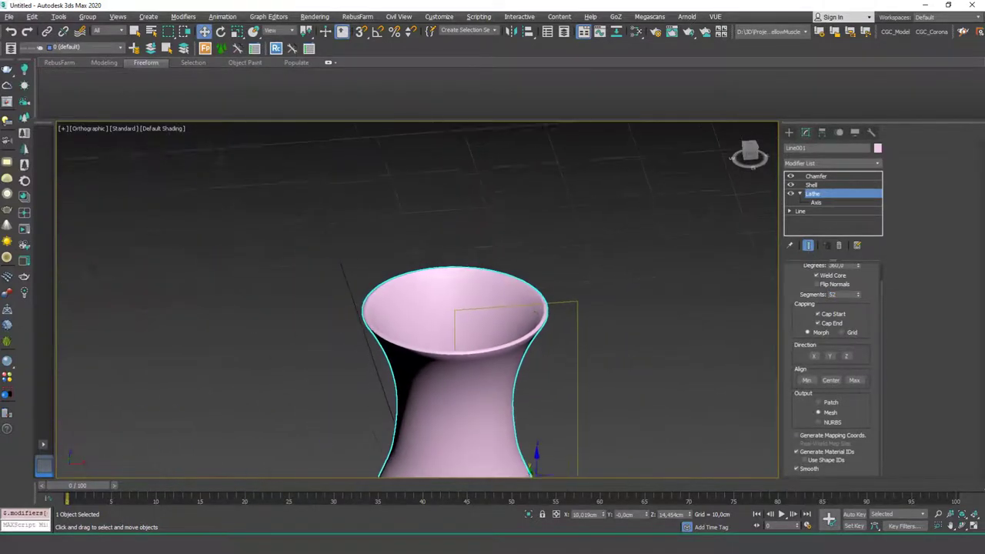
scroll(531, 342, "down", 6)
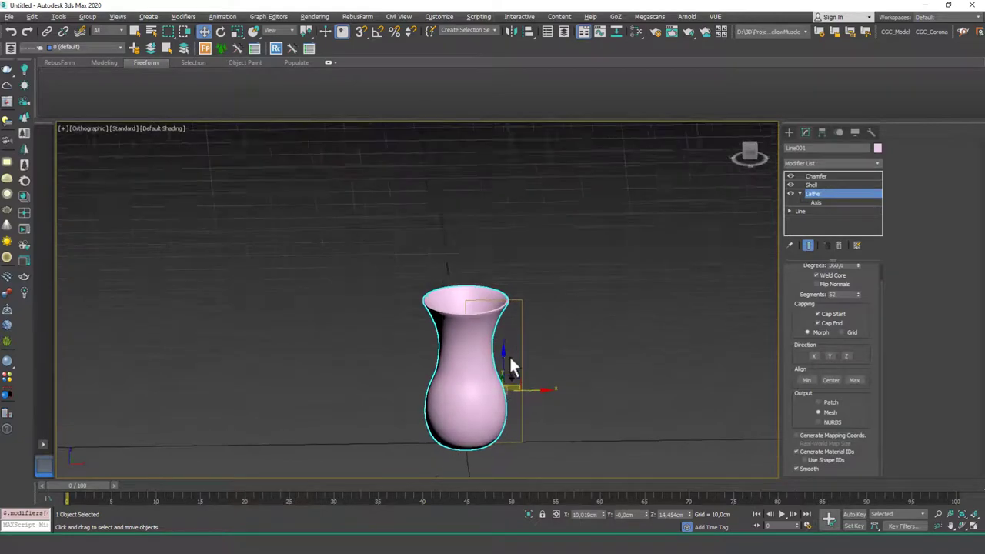
scroll(509, 357, "down", 1)
middle_click_drag(510, 357, 472, 331, "alt")
key("Delete")
left_click(467, 334)
key("z")
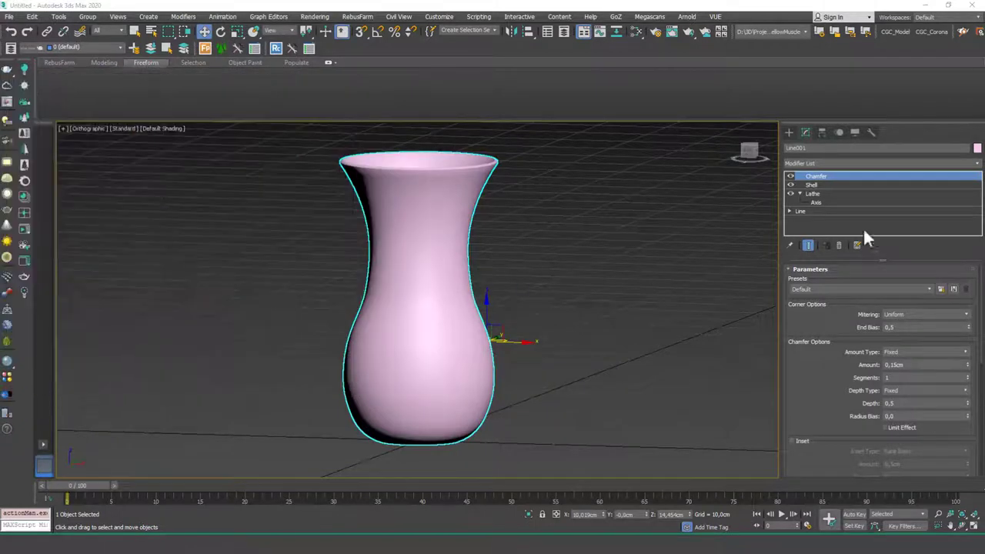
Delete the vase and draw a rectangle spline about 67 cm long and 59 cm wide in the Front view.
key("Delete")
key("f")
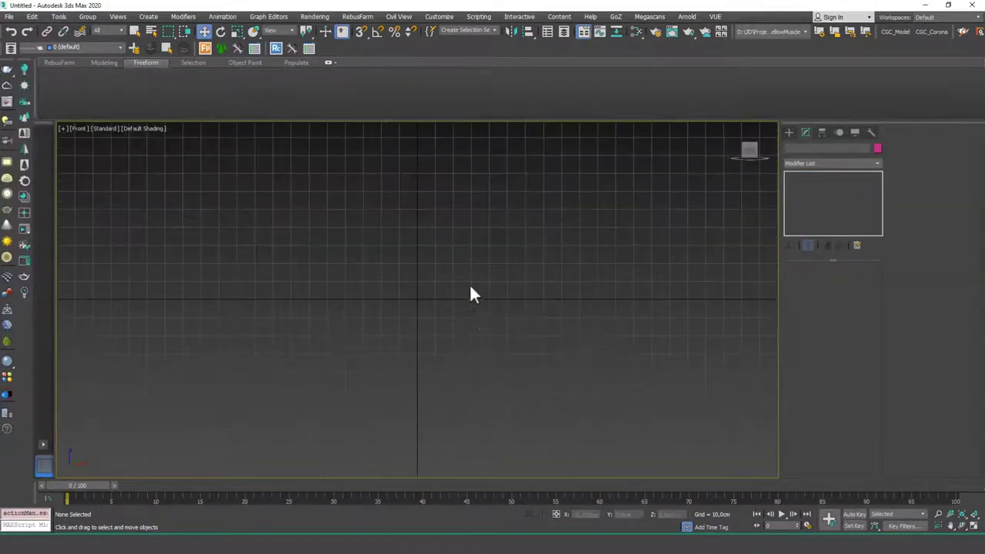
left_click(789, 131)
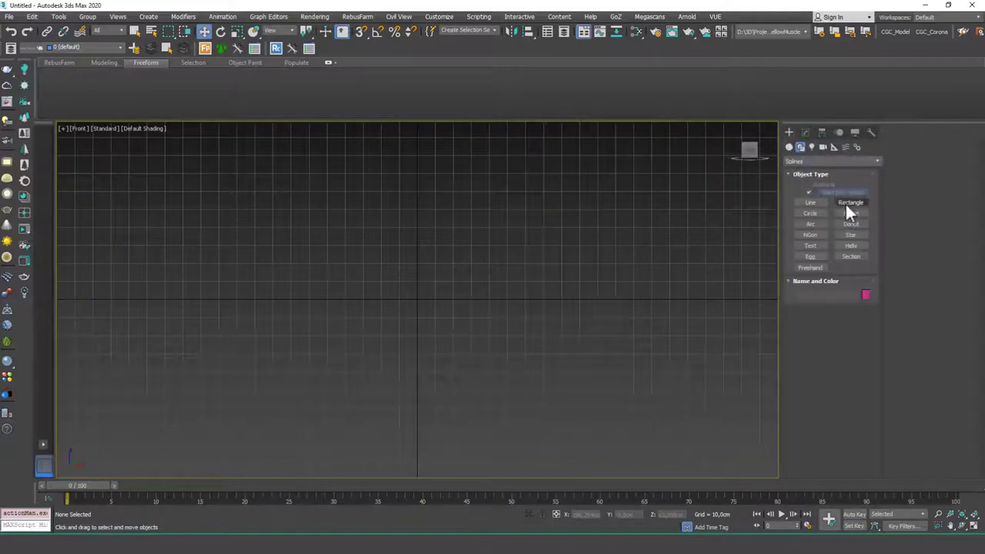
left_click(846, 202)
left_click_drag(434, 287, 540, 167)
right_click(560, 167)
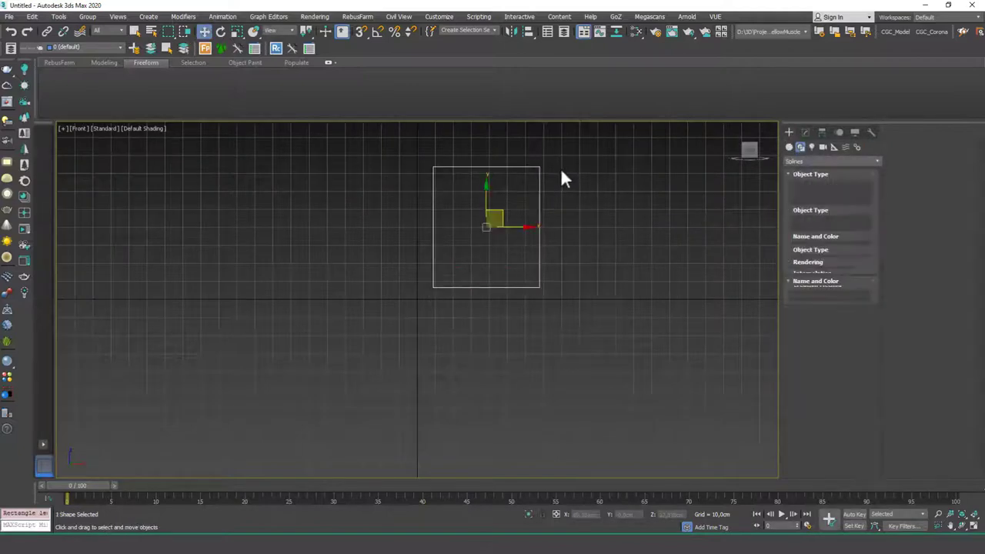
Set the rectangle's length to 20 cm and its width to 10 cm.
left_click(805, 132)
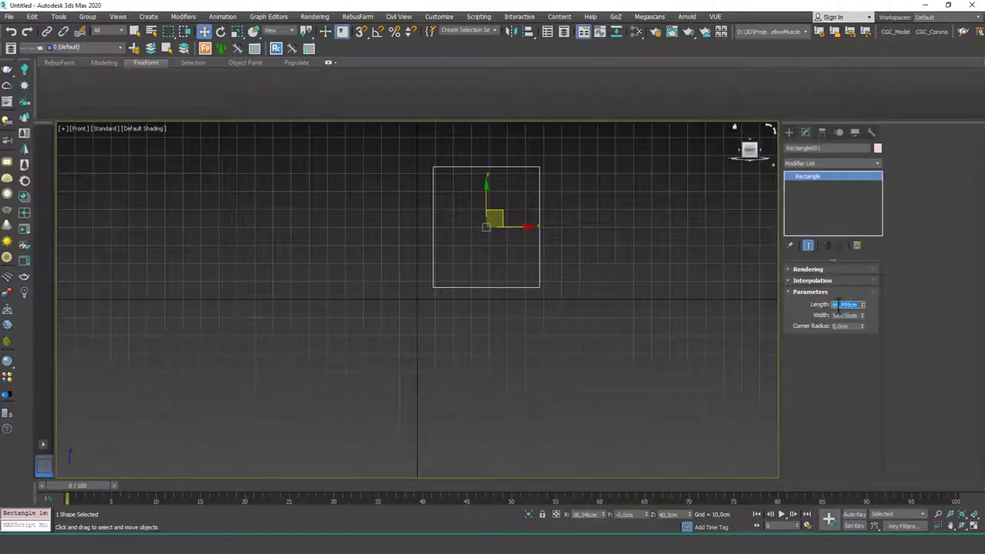
key("Return")
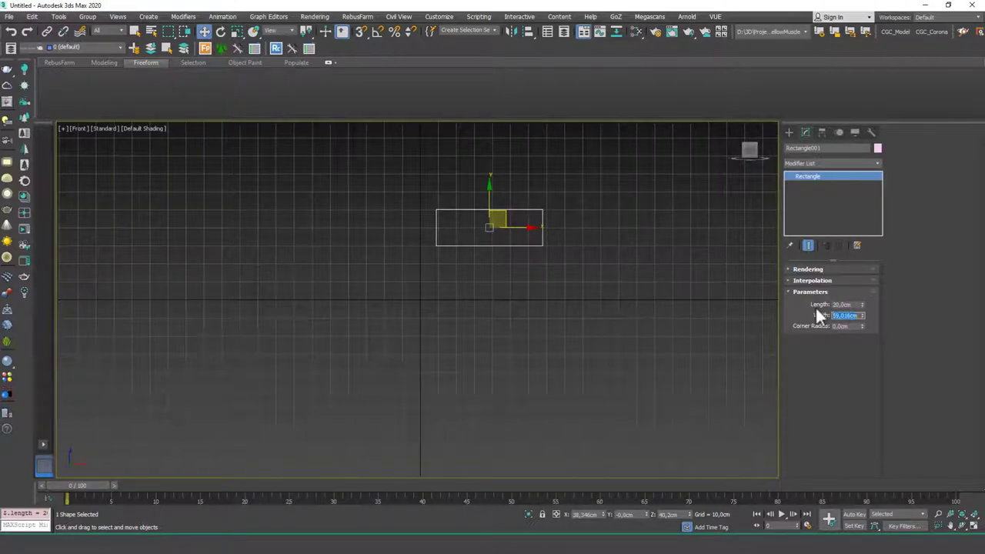
type("10")
key("Return")
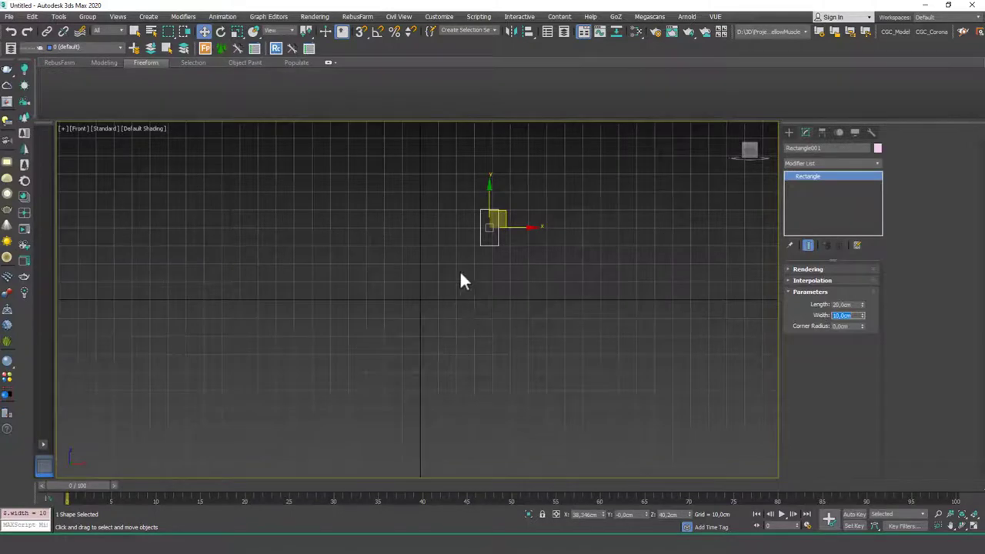
Enable snapping and move the rectangle so its lower-left corner sits on the world origin.
scroll(488, 220, "up", 3)
key("s")
left_click_drag(482, 279, 371, 380)
scroll(374, 377, "up", 4)
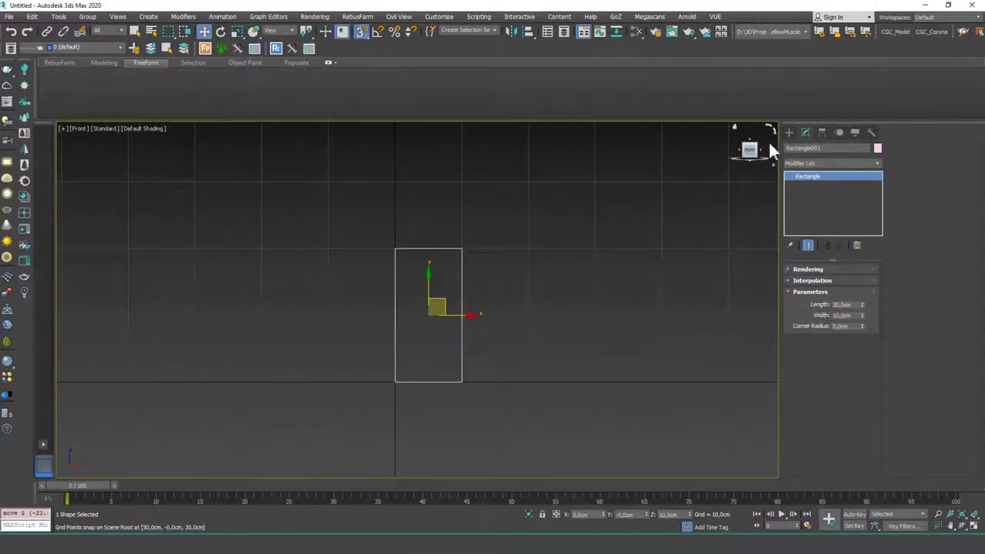
Start a line spline at the rectangle's lower-left corner.
left_click(789, 132)
left_click(814, 202)
left_click(394, 382)
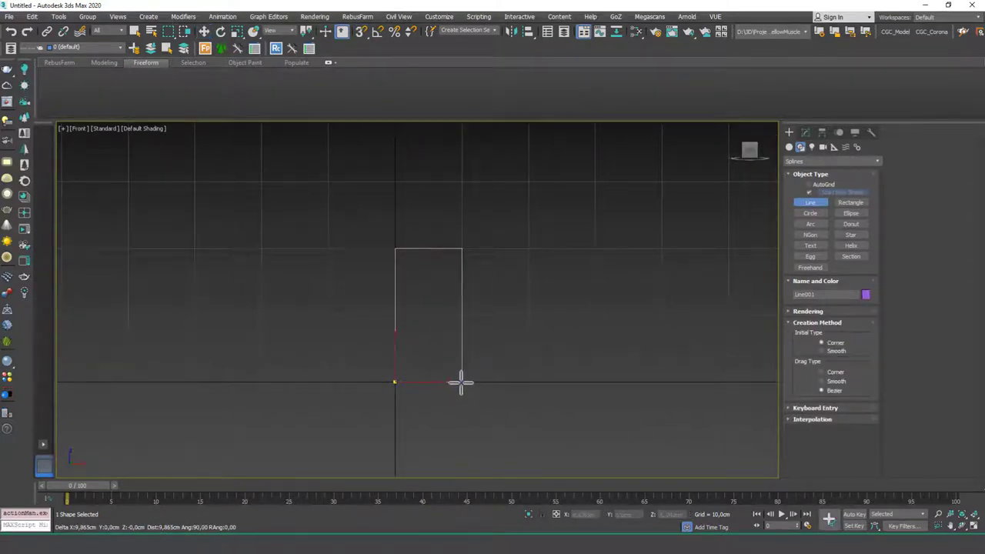
Switch to the reference image board, keep it always on top, and fit its window around the wooden goblet beside the rectangle.
right_click_drag(0, 177, 235, 185)
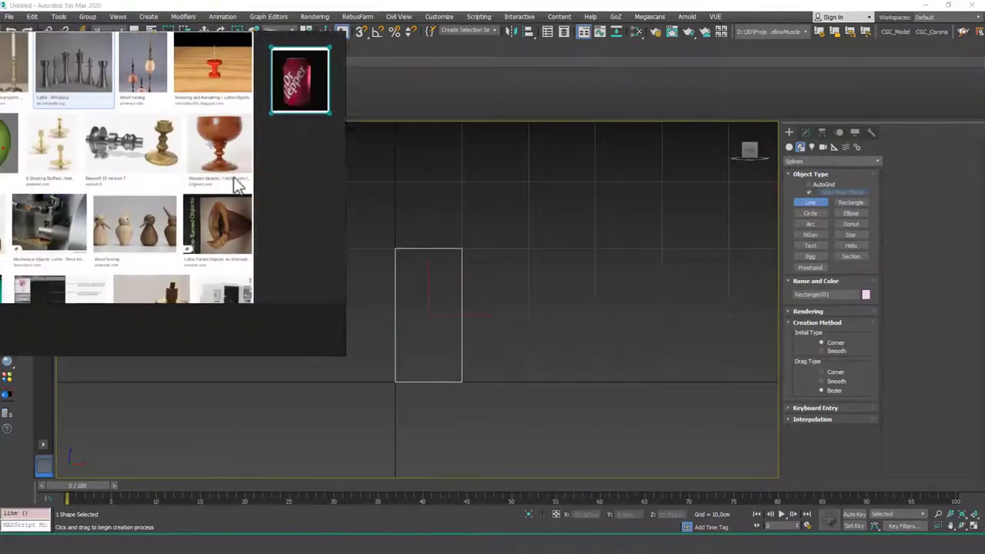
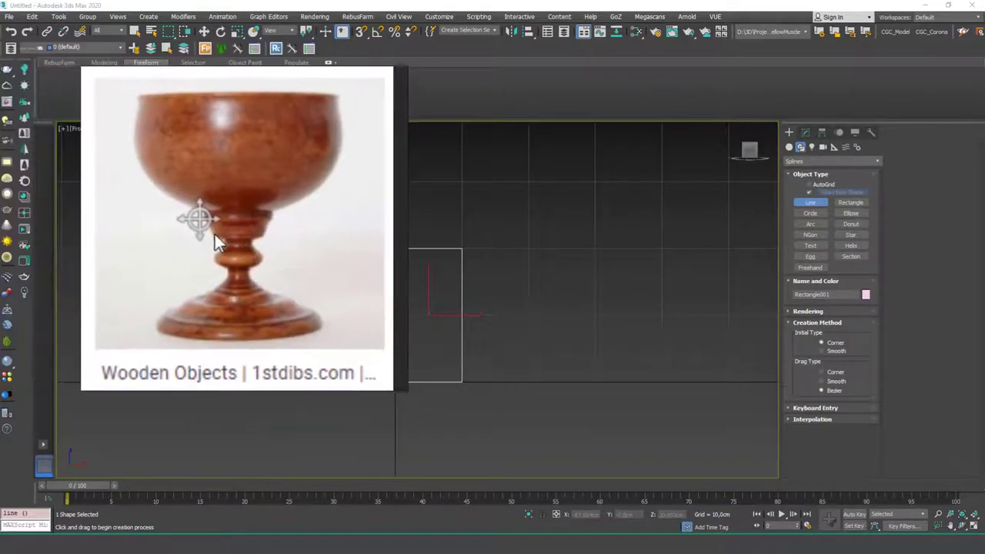
right_click_drag(215, 234, 211, 232)
left_click_drag(404, 391, 344, 316)
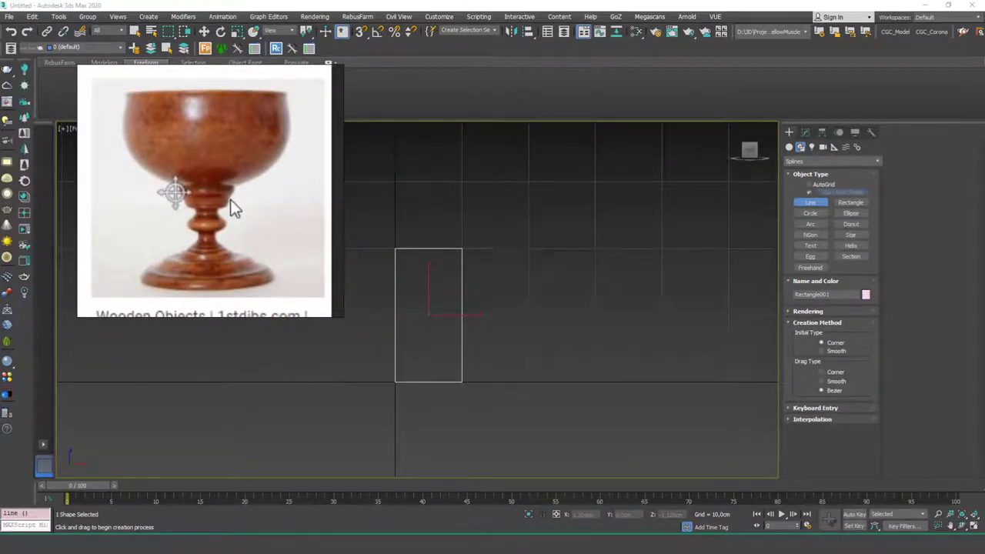
key("ctrl+shift+a")
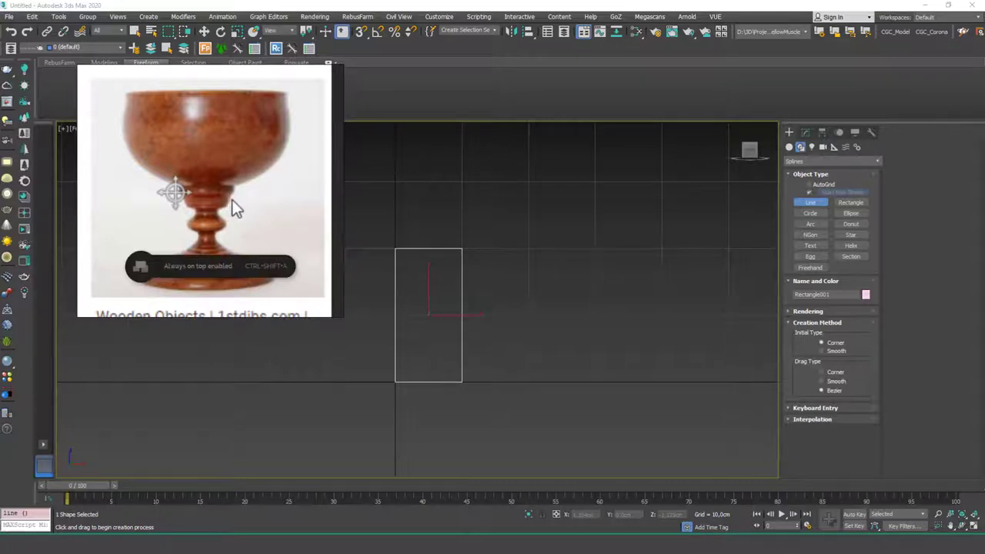
middle_click_drag(451, 254, 518, 272)
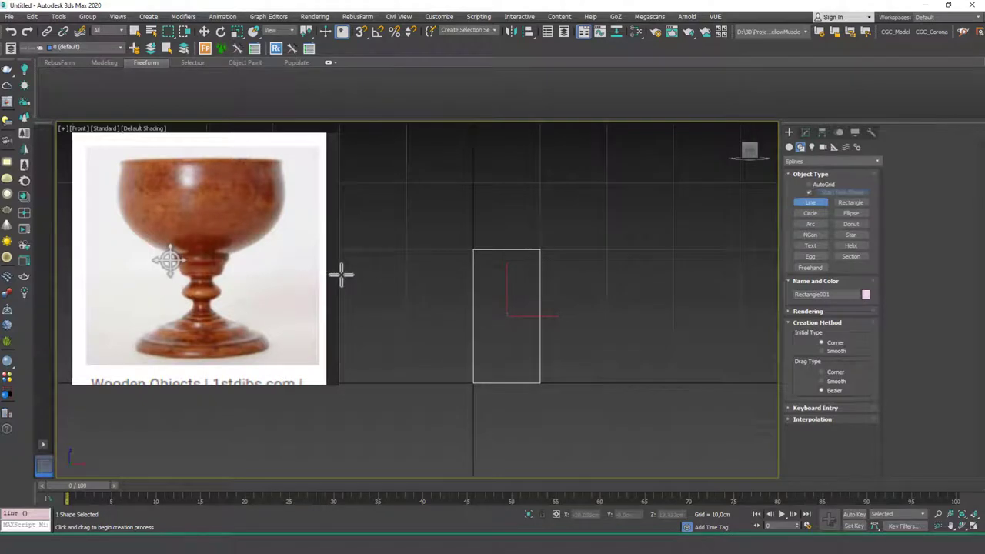
left_click_drag(327, 275, 314, 278)
middle_click_drag(241, 276, 231, 273)
With snapping on, draw the profile's bottom segment from the rectangle's lower-left corner to its lower-right corner, then turn snapping off.
middle_click_drag(549, 323, 566, 296)
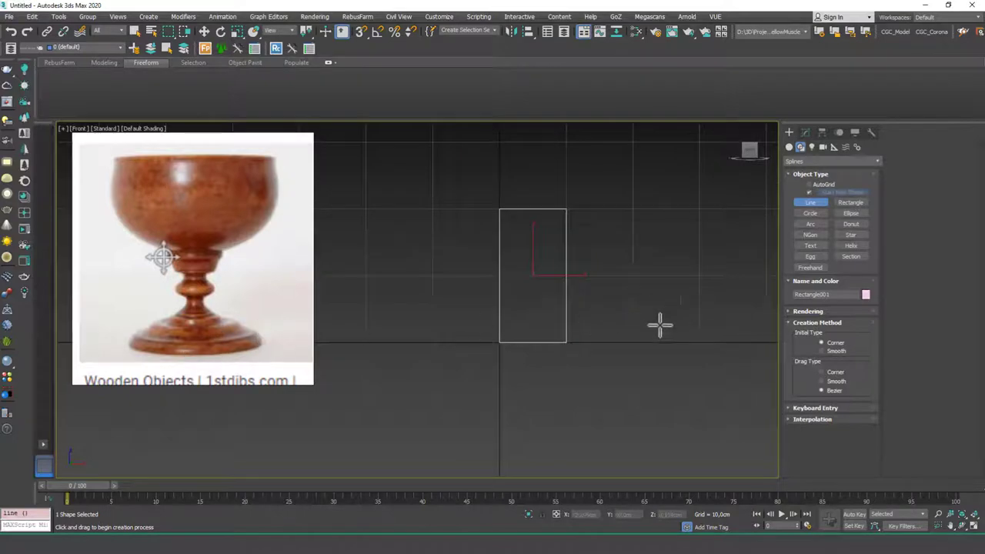
key("s")
left_click(500, 342)
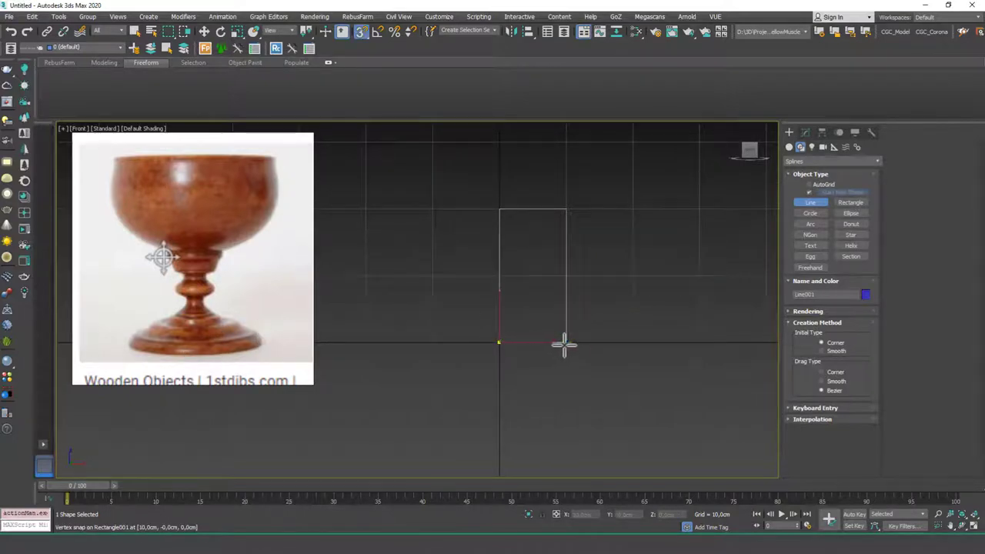
left_click(566, 341)
key("s")
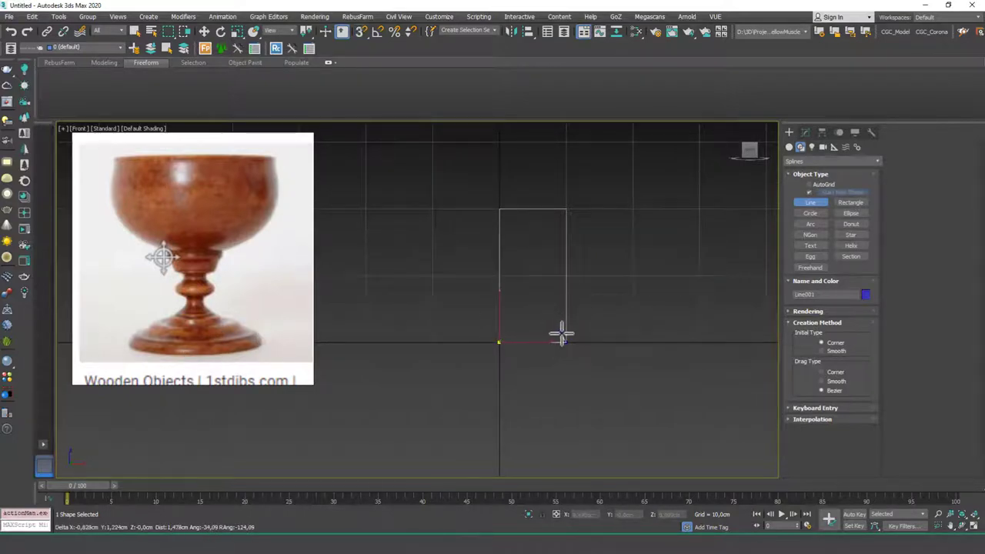
Continue the line freehand along the goblet's stepped foot, rising inward toward the narrow stem near the rectangle's left edge.
left_click(559, 336)
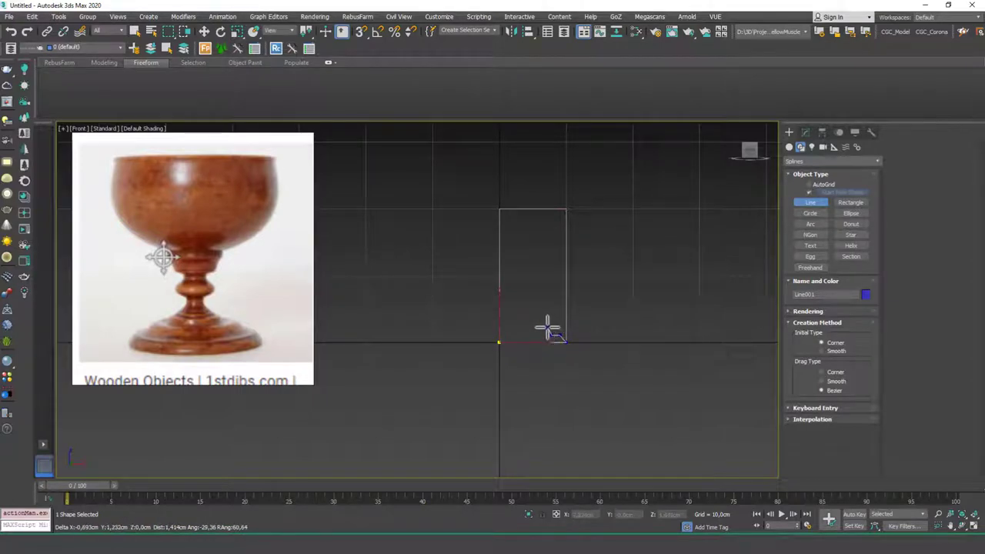
left_click(535, 327)
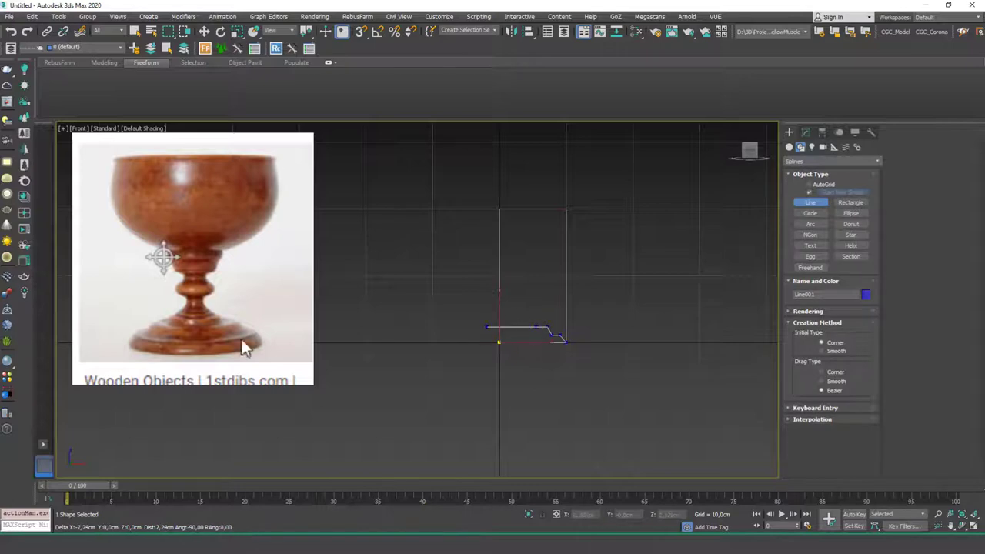
left_click(523, 319)
left_click(510, 319)
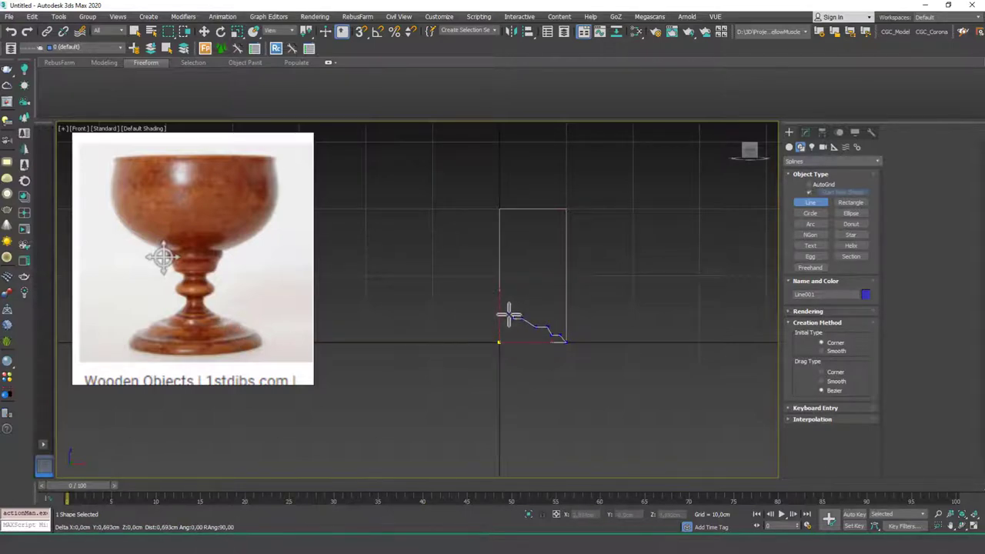
left_click(509, 306)
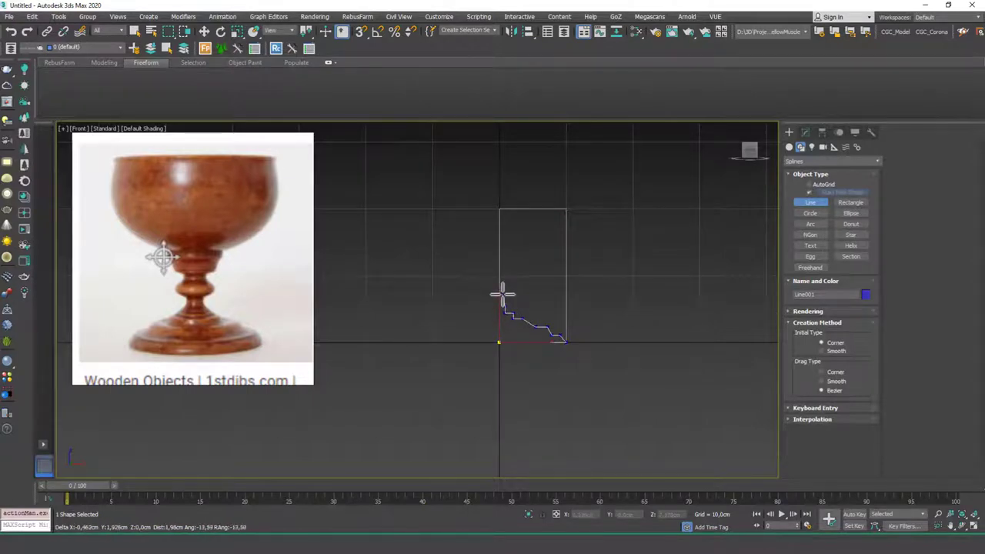
left_click(501, 308)
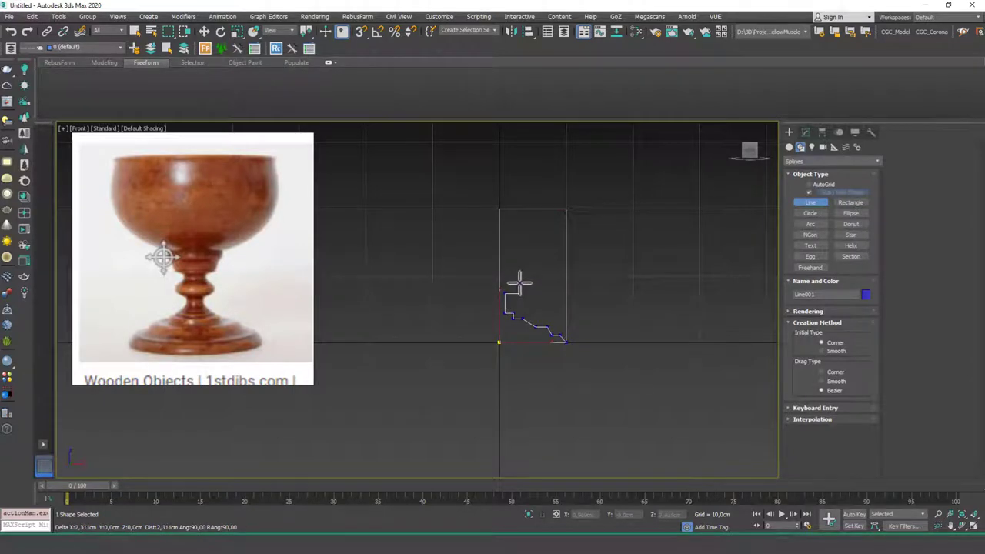
Trace the stem's pointed knob and the stepped collar beneath the bowl with further line vertices.
left_click(514, 285)
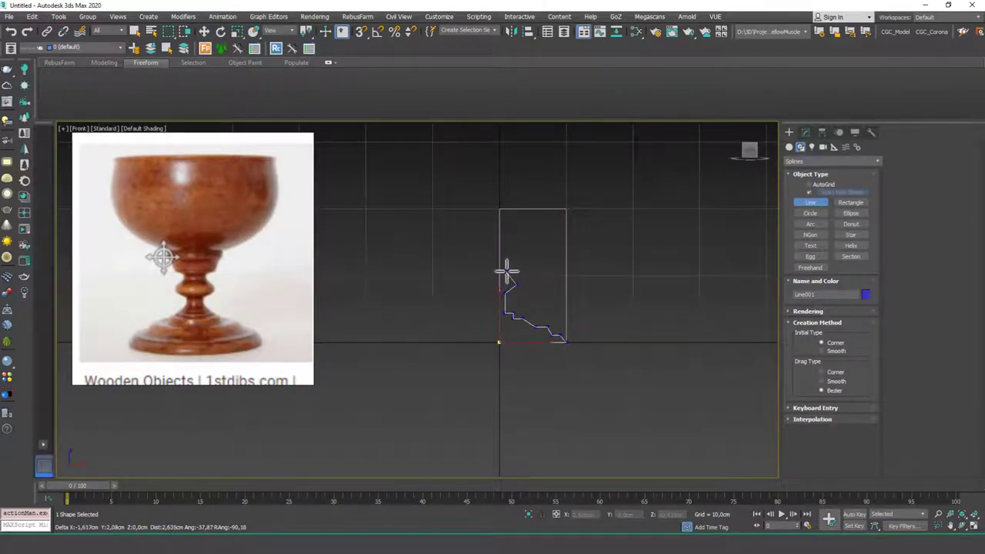
left_click(504, 273)
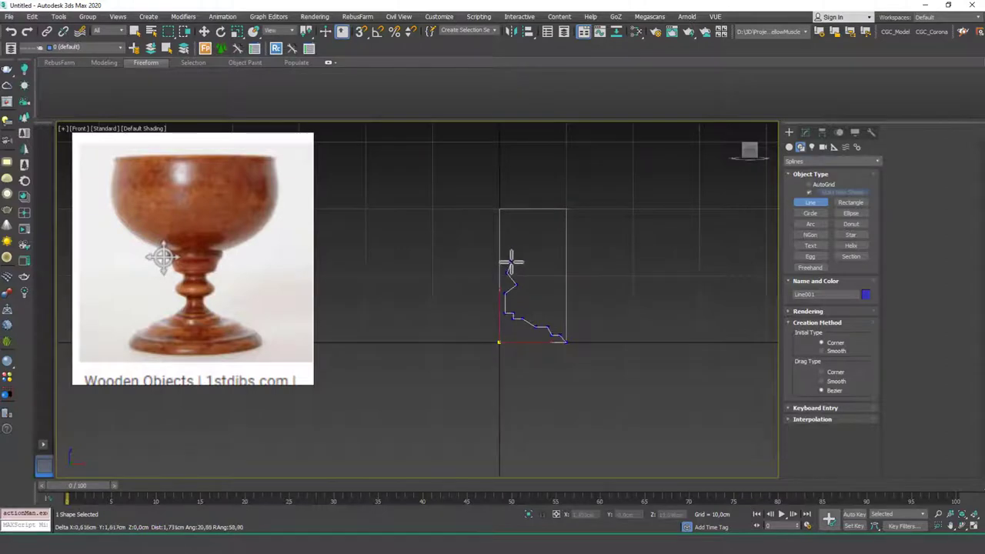
left_click(522, 255)
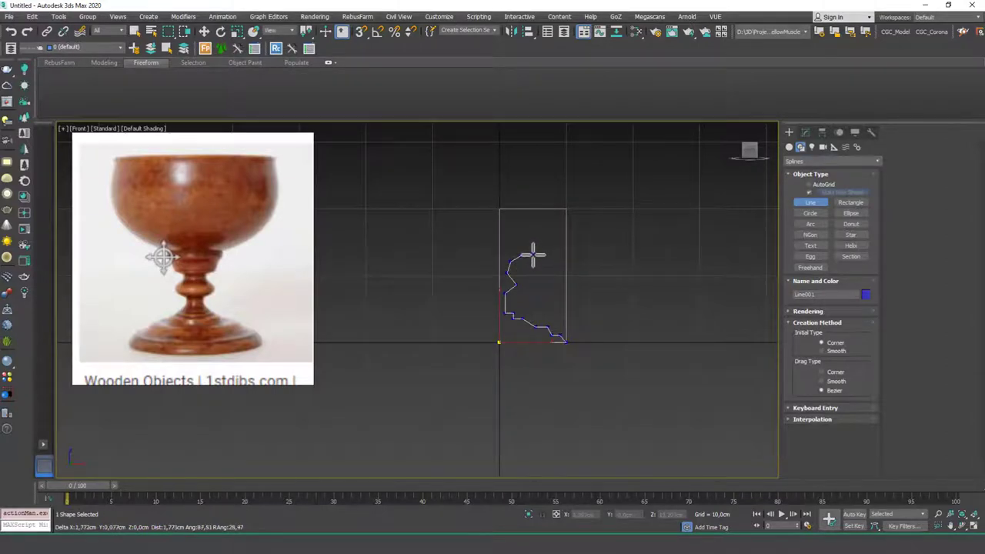
left_click(533, 255)
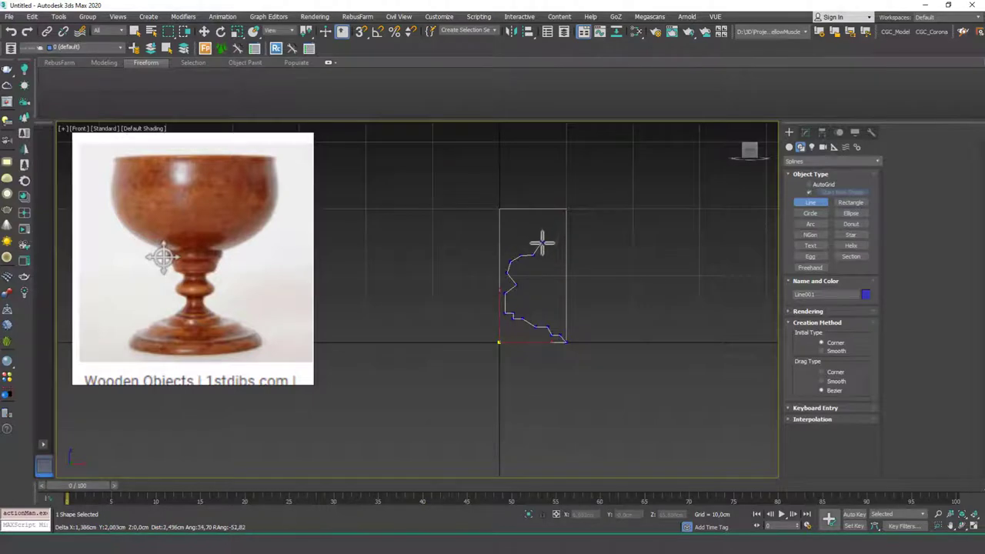
left_click(540, 245)
left_click(547, 239)
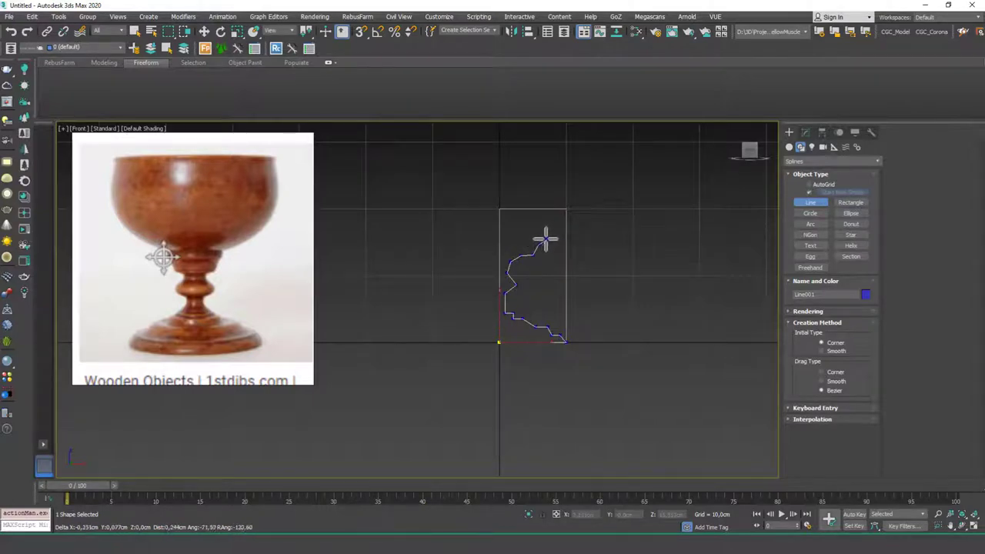
Trace the bowl's outer side outward and up to the rim, and finish the open profile line.
left_click(583, 225)
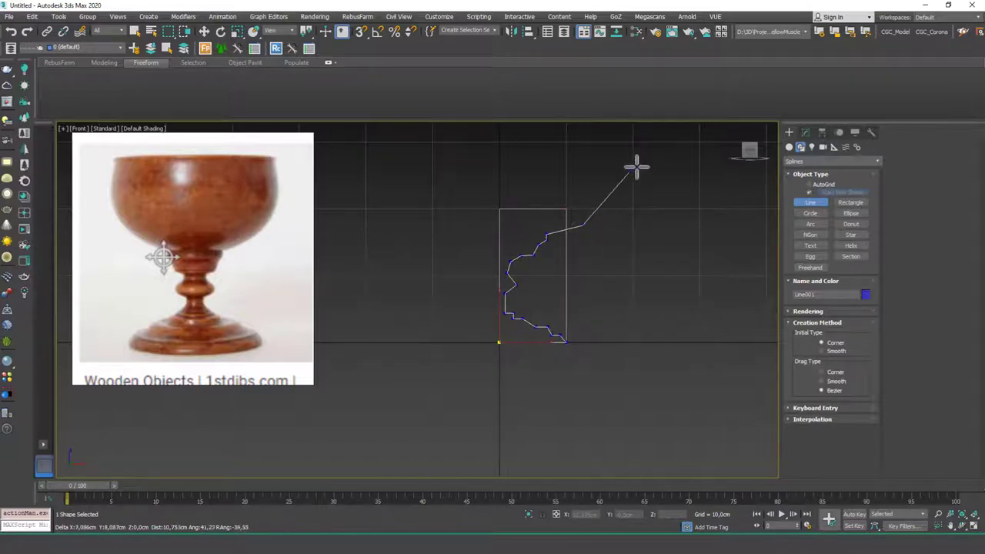
left_click(602, 193)
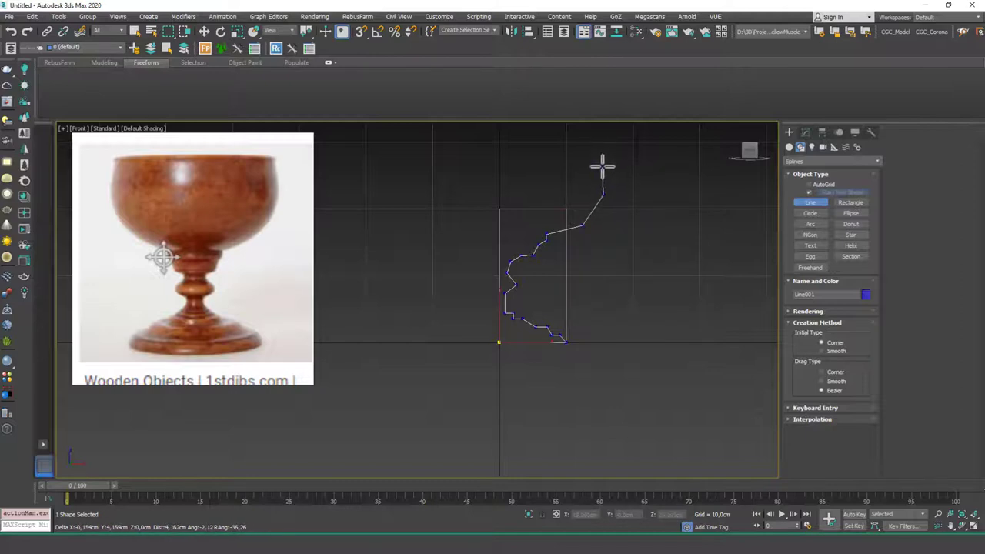
left_click(601, 166)
right_click(614, 151)
key("w")
Apply a Lathe modifier to the goblet profile and move its axis to X 0.0 cm.
middle_click_drag(507, 247, 509, 307)
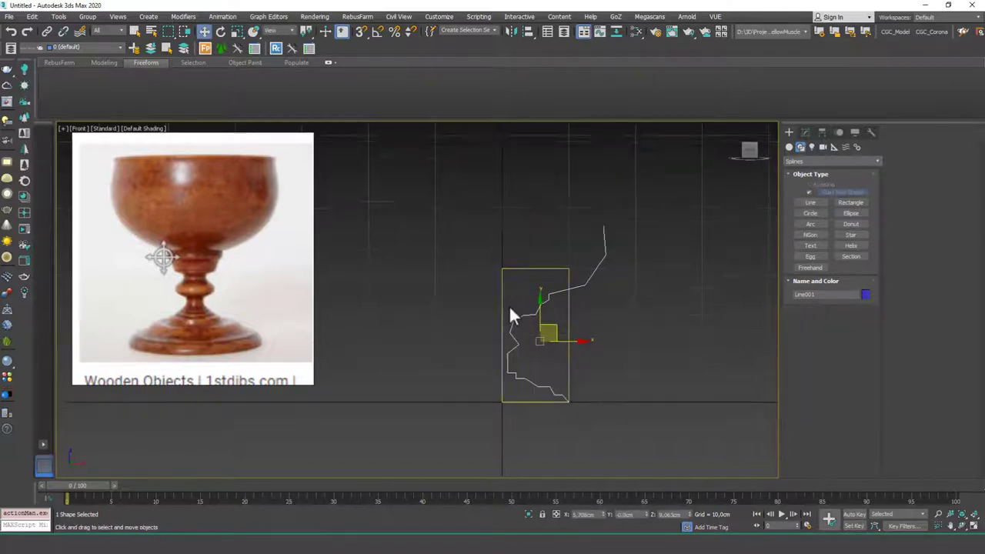
left_click(806, 133)
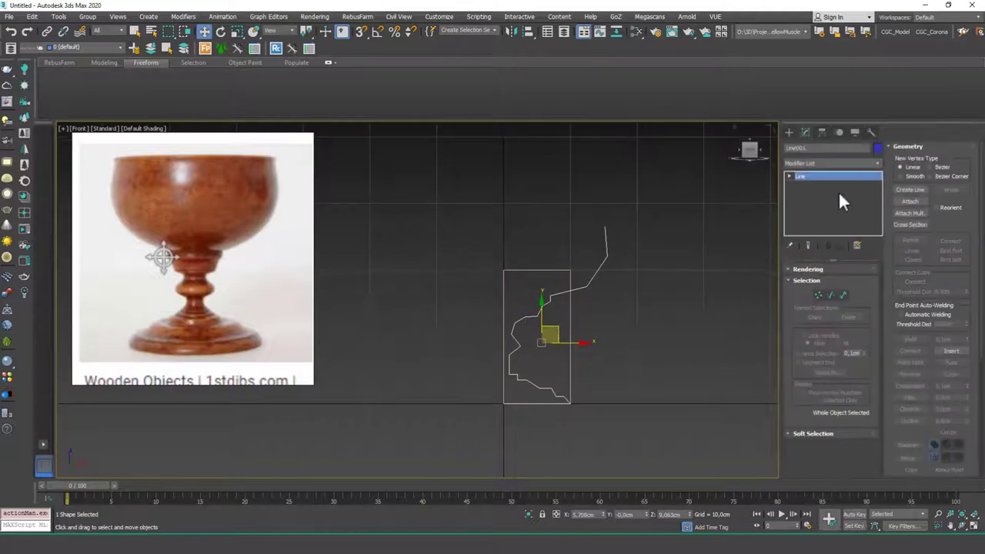
left_click(816, 163)
left_click(793, 180)
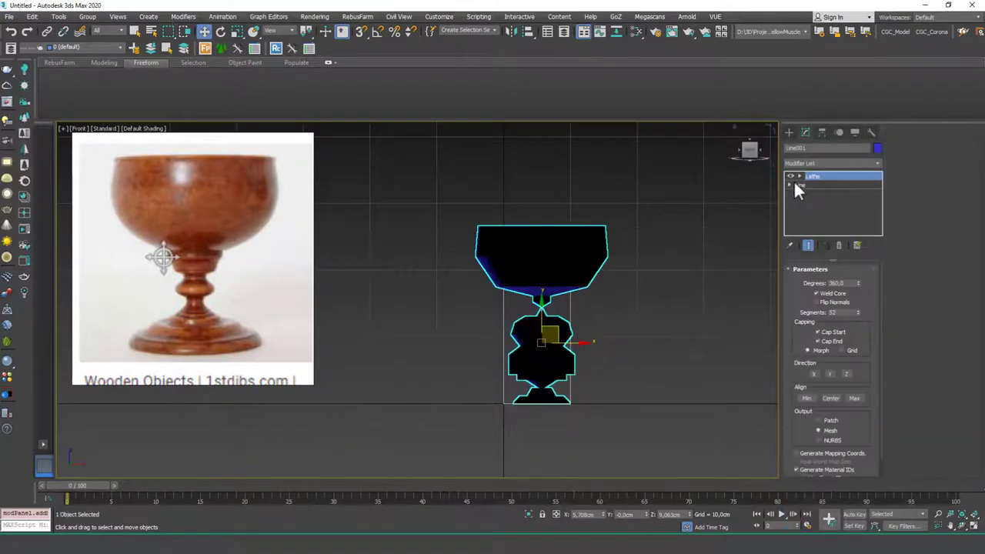
left_click_drag(589, 341, 552, 341)
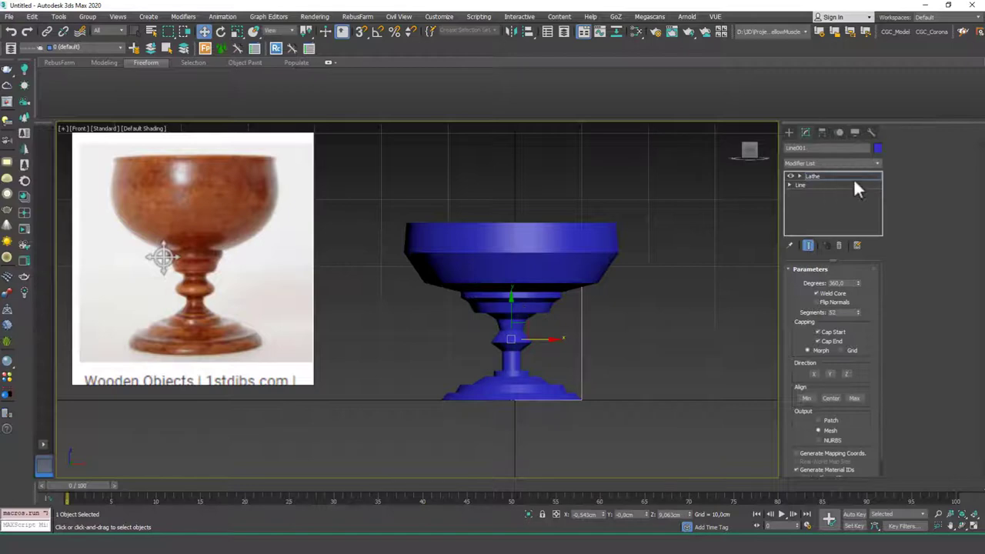
right_click(605, 514)
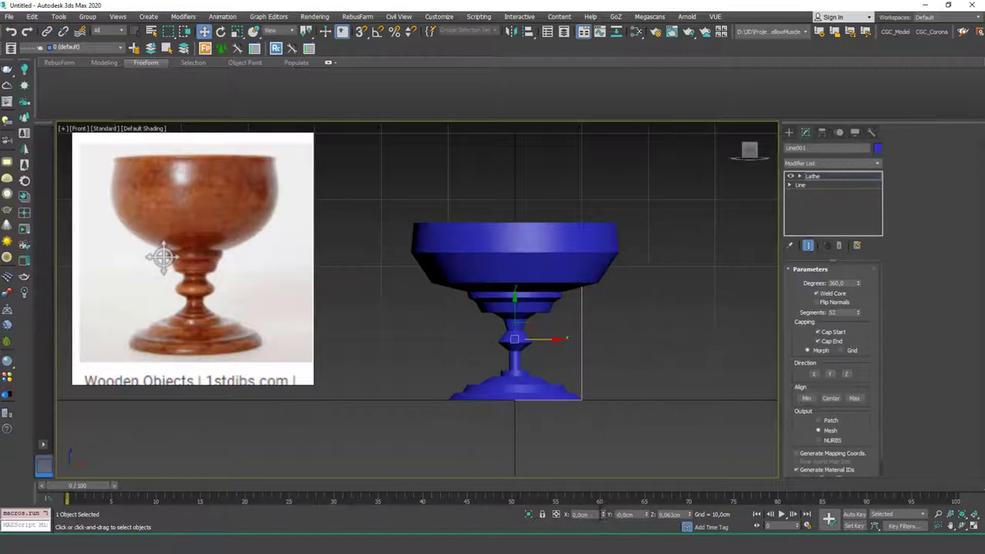
Edit the Line's vertices with the lathed result shown, and move the stem vertices around the knob slightly outward.
left_click(807, 187)
left_click(808, 245)
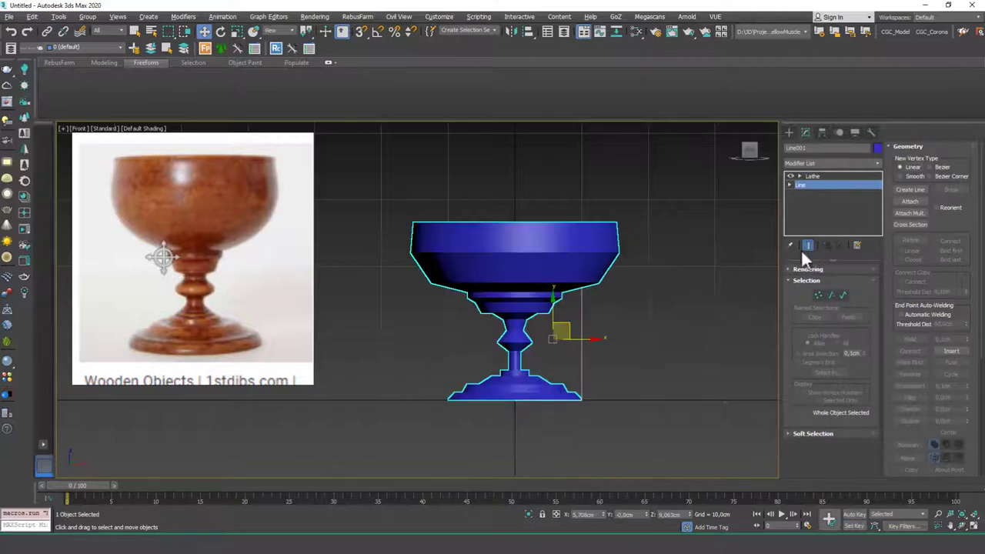
key("1")
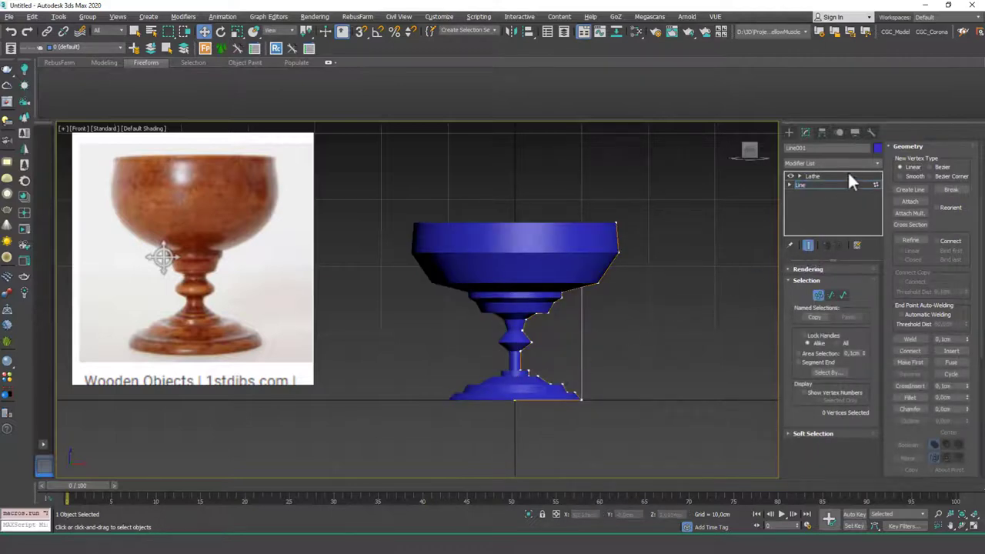
scroll(556, 375, "up", 2)
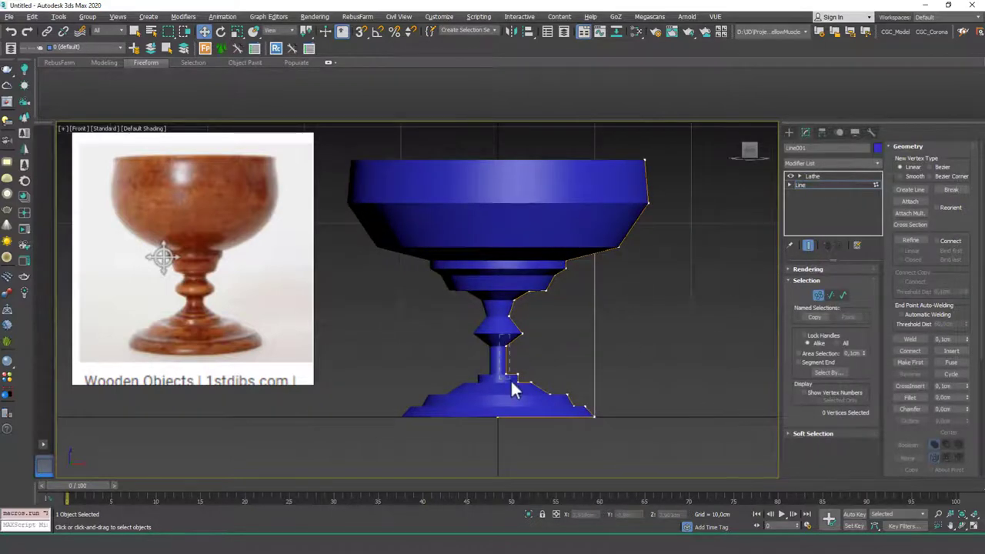
left_click_drag(512, 381, 537, 377)
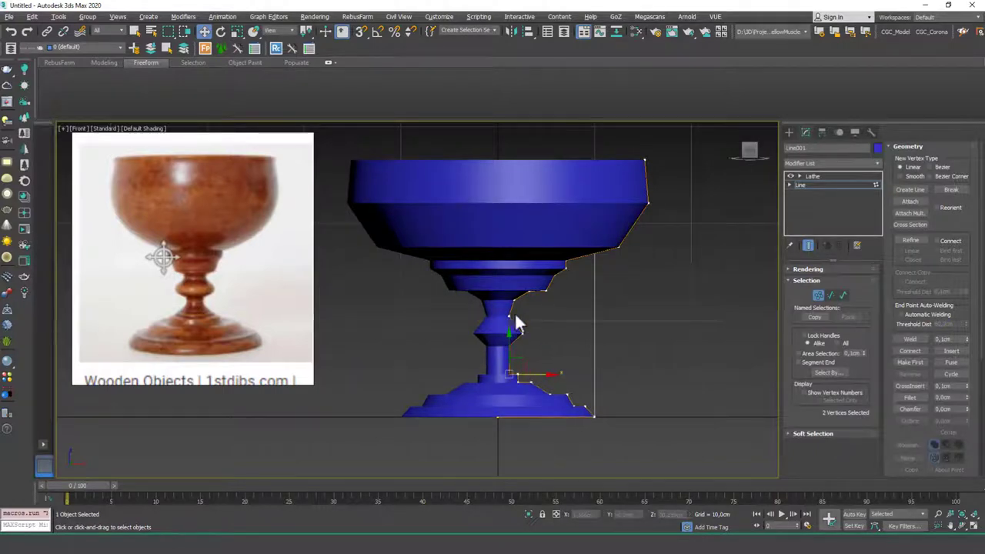
left_click(509, 316)
left_click_drag(509, 316, 512, 317)
Convert the outermost vertex of the stem's knob to Smooth.
left_click(528, 331)
left_click(523, 334)
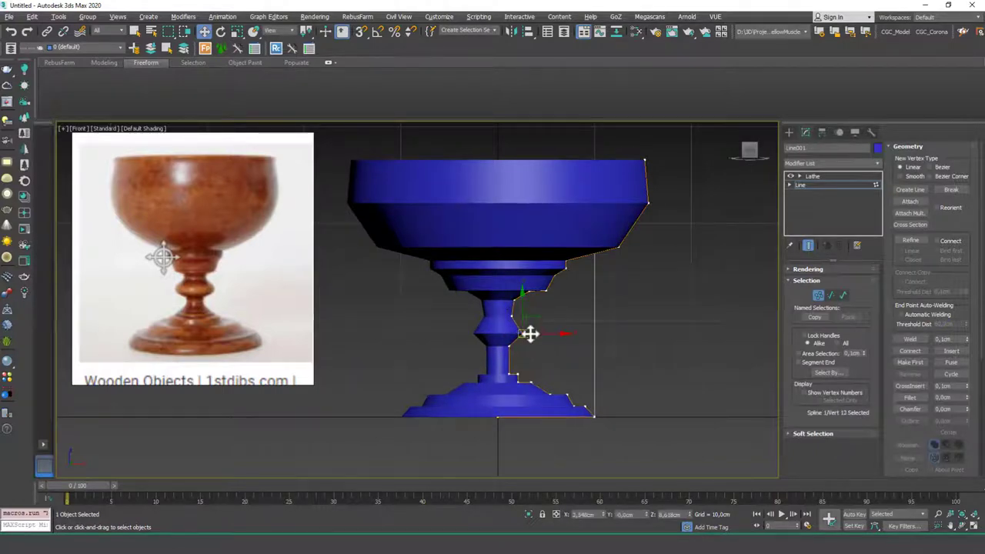
right_click(530, 333)
left_click(521, 271)
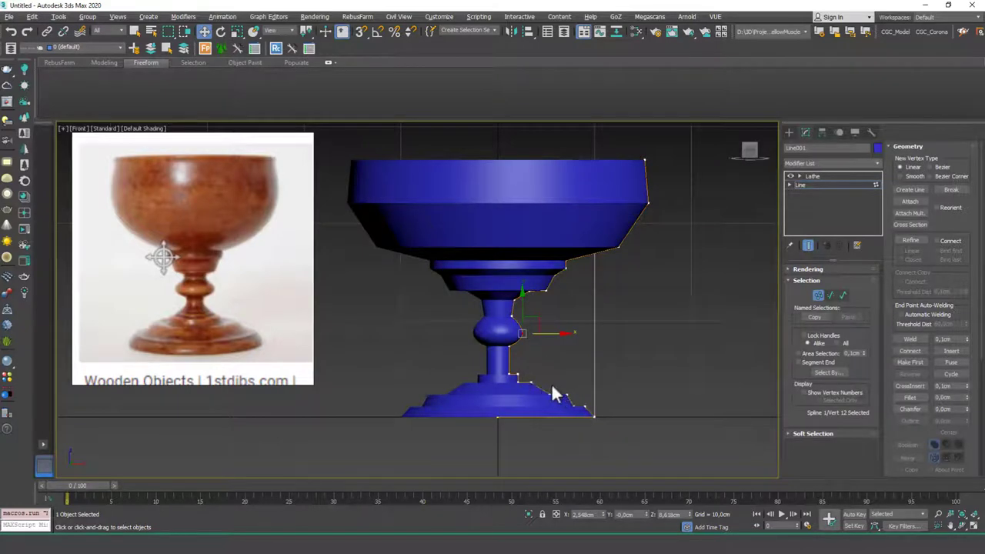
Convert the outer vertices of the foot's upper and lower steps to Smooth and adjust the lower one.
right_click(574, 355)
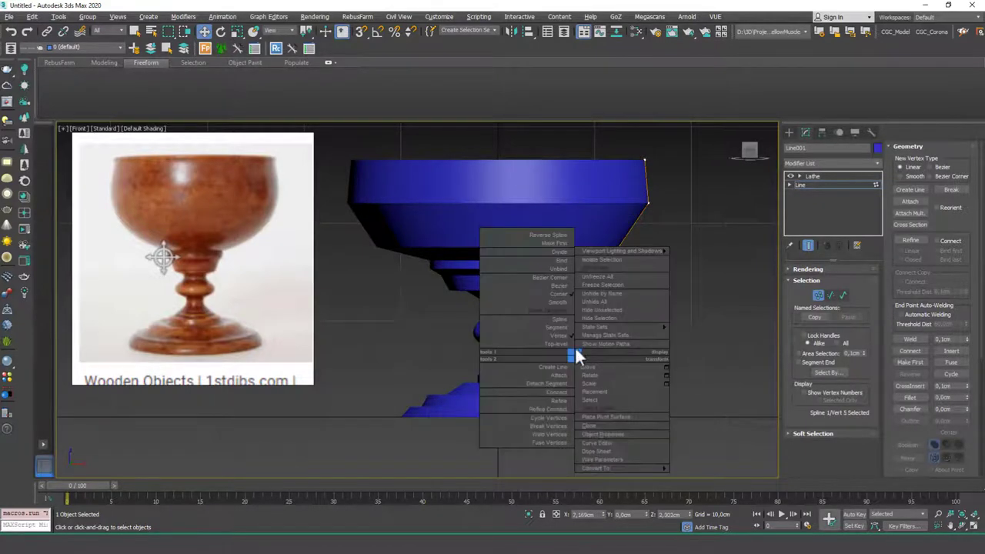
left_click(556, 302)
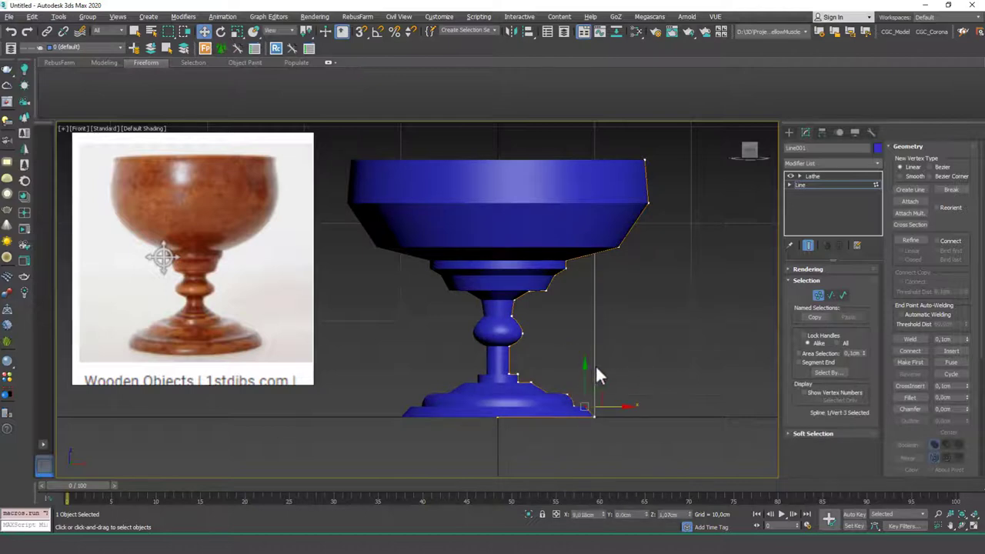
right_click(578, 354)
left_click(572, 308)
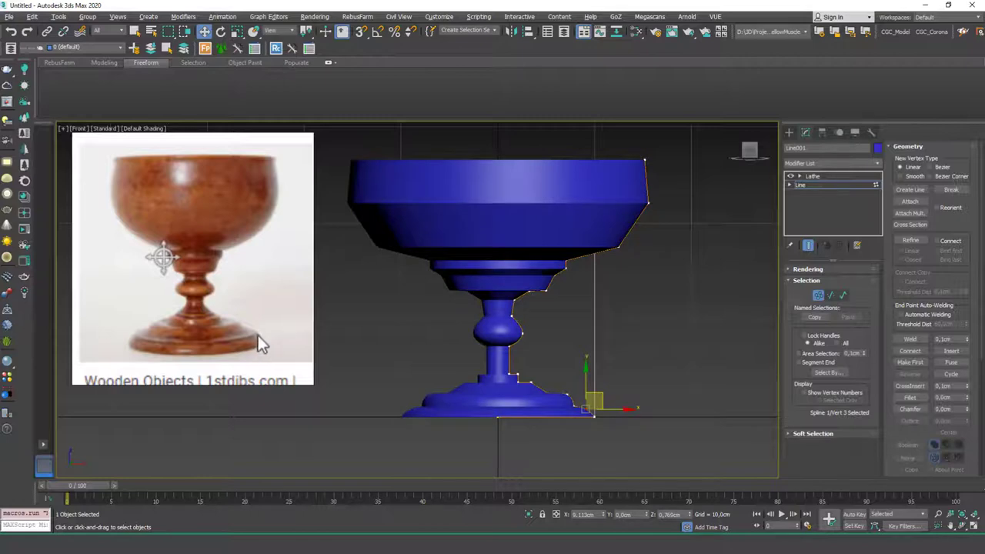
Move the foot's lower notch vertex to about X 7.86, Z 1.35 cm and its upper notch vertex to about X 4.82, Z 2.63 cm.
left_click(574, 405)
left_click_drag(575, 383, 575, 381)
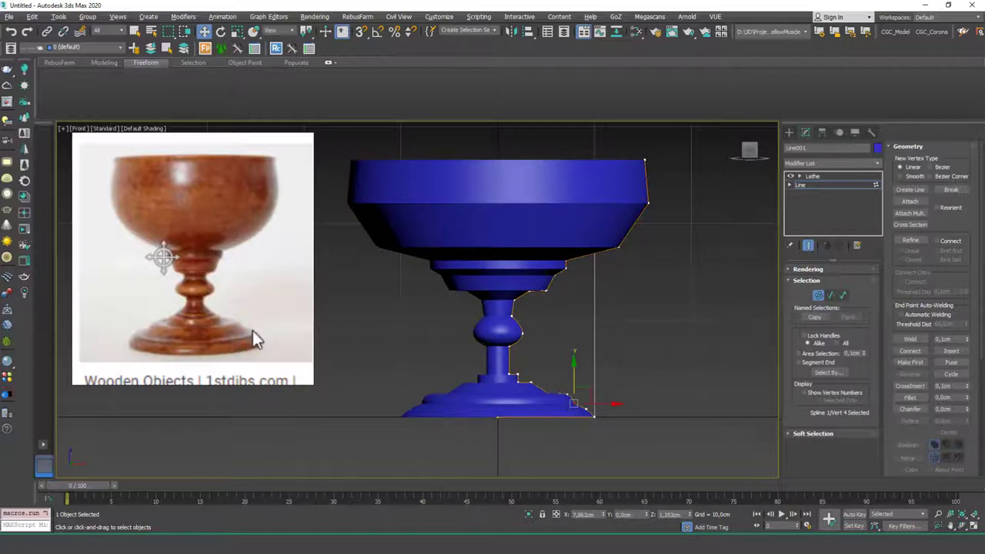
scroll(540, 410, "up", 4)
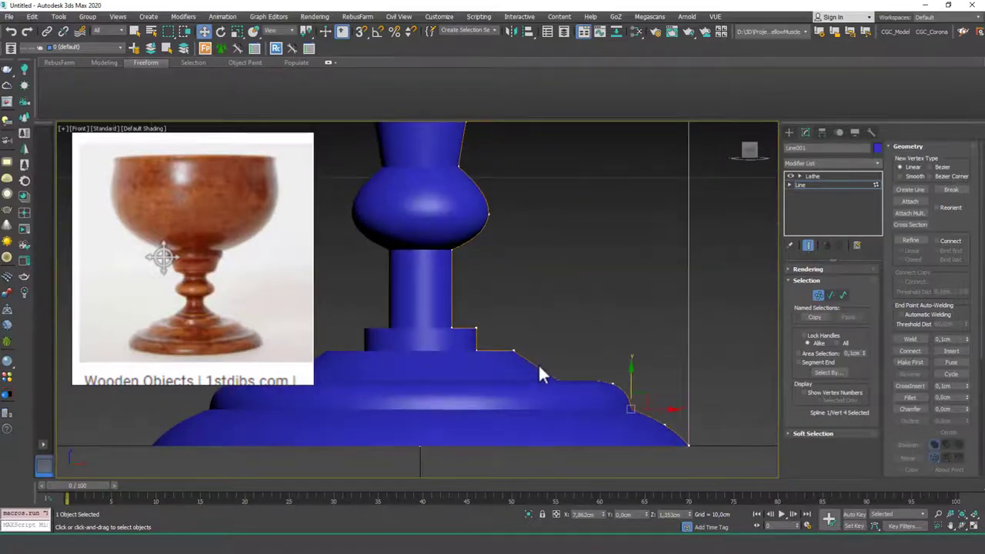
left_click(565, 382)
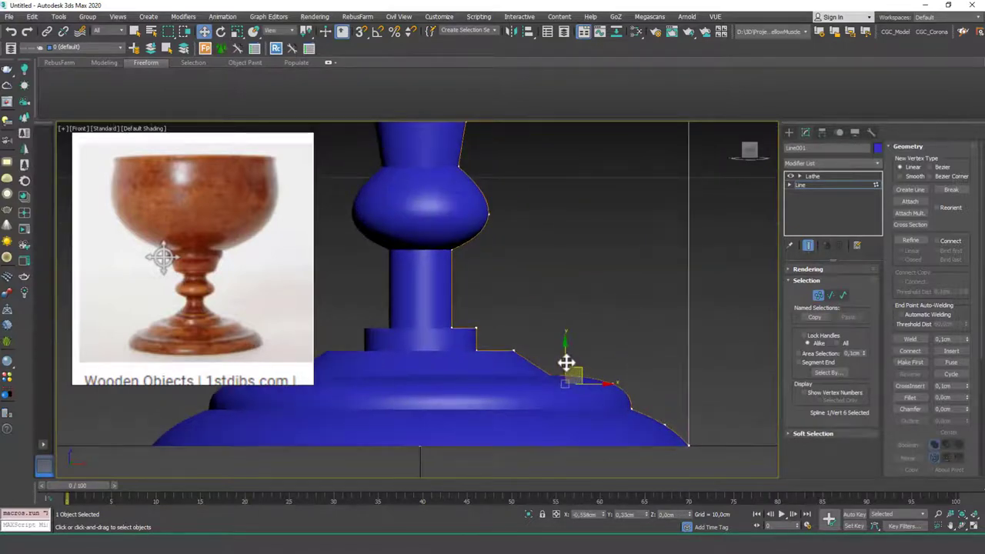
left_click_drag(566, 363, 551, 355)
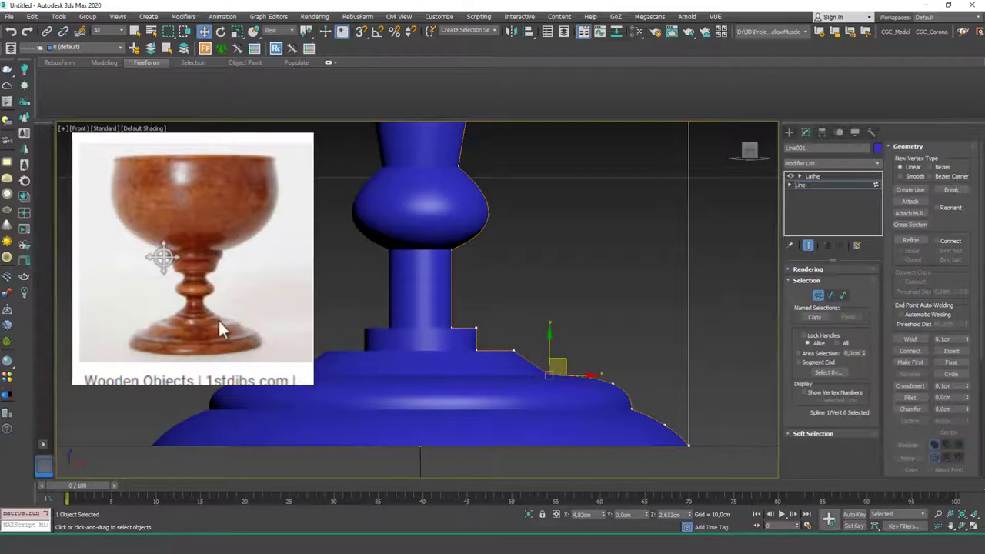
Convert the vertex on the foot's top ledge, just outside the small stem collar, to Smooth and keep it selected.
left_click(514, 350)
right_click(523, 328)
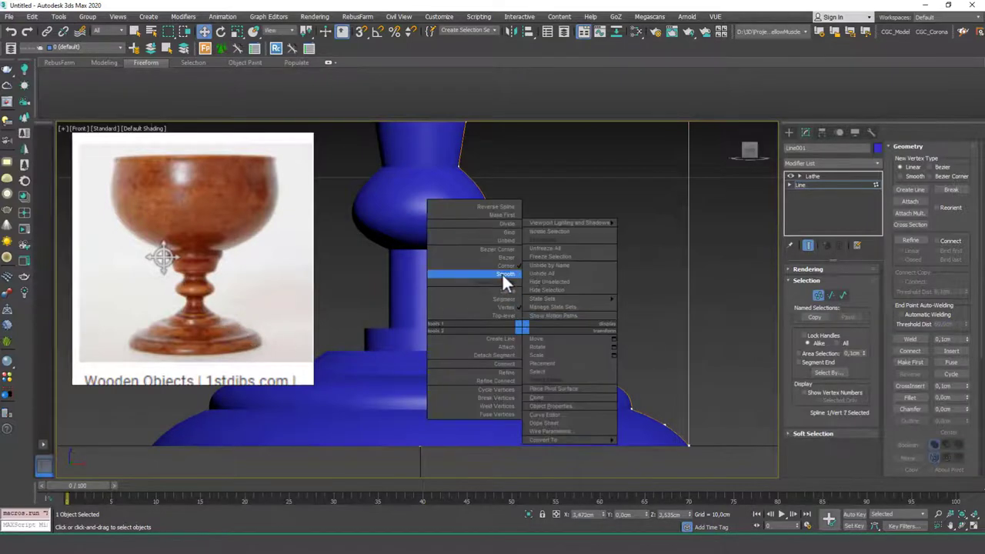
left_click(503, 274)
left_click(538, 296)
left_click(512, 351)
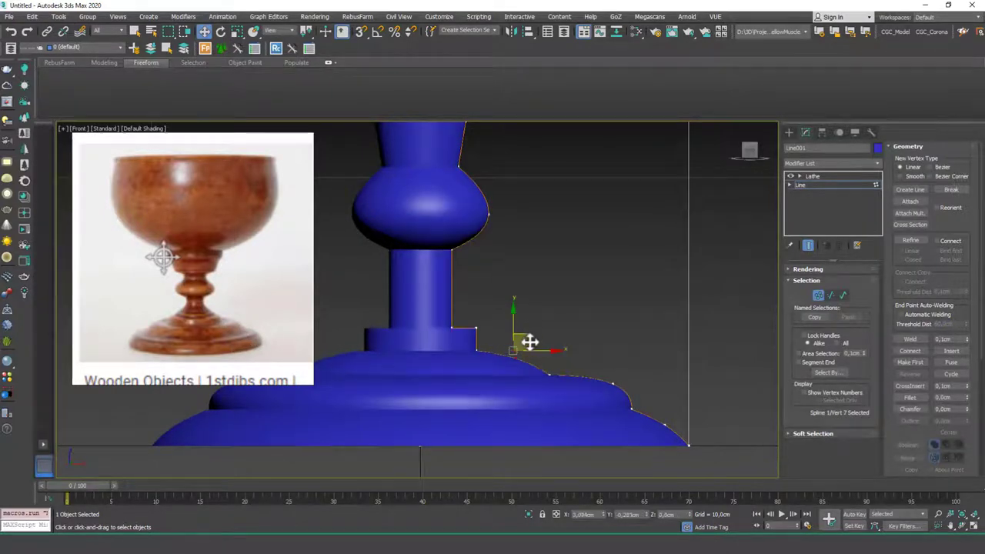
Slightly adjust the vertex on the foot's top ledge and convert the bowl's side and lower outer vertices to Smooth.
left_click_drag(528, 340, 485, 341)
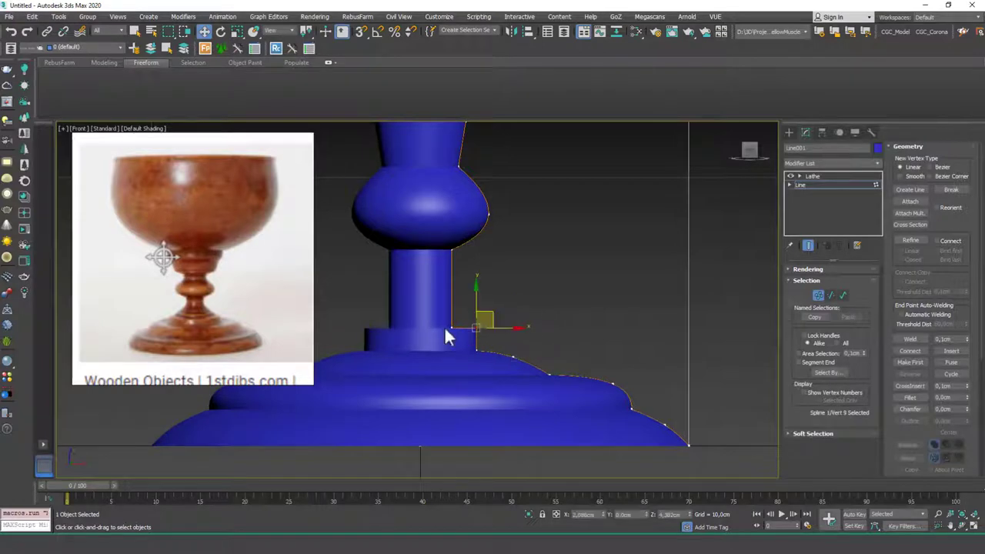
middle_click_drag(444, 300, 489, 360)
middle_click_drag(498, 313, 501, 353)
middle_click_drag(501, 285, 500, 357)
middle_click_drag(632, 211, 583, 314)
middle_click_drag(642, 247, 481, 371)
left_click(674, 249)
right_click(682, 262)
left_click(651, 214)
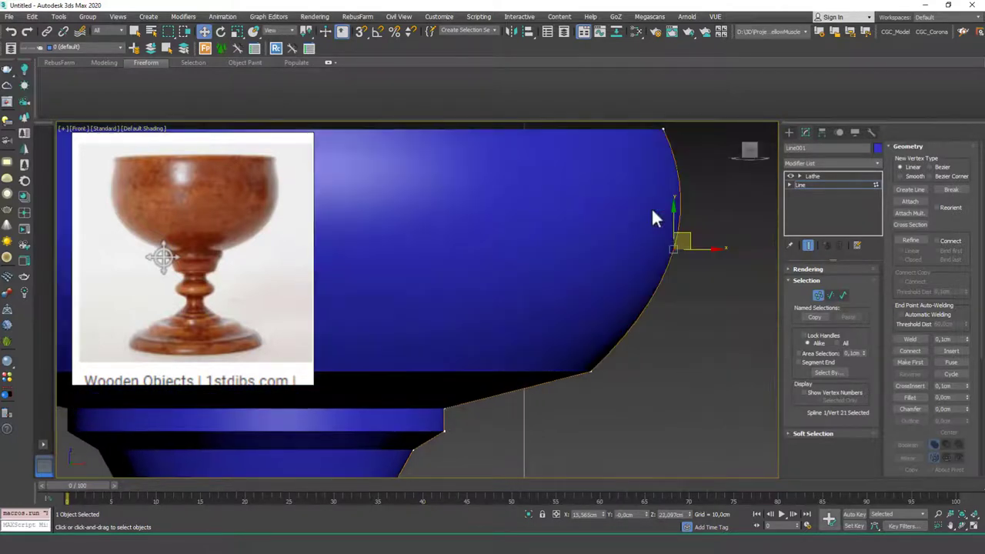
scroll(627, 283, "down", 3)
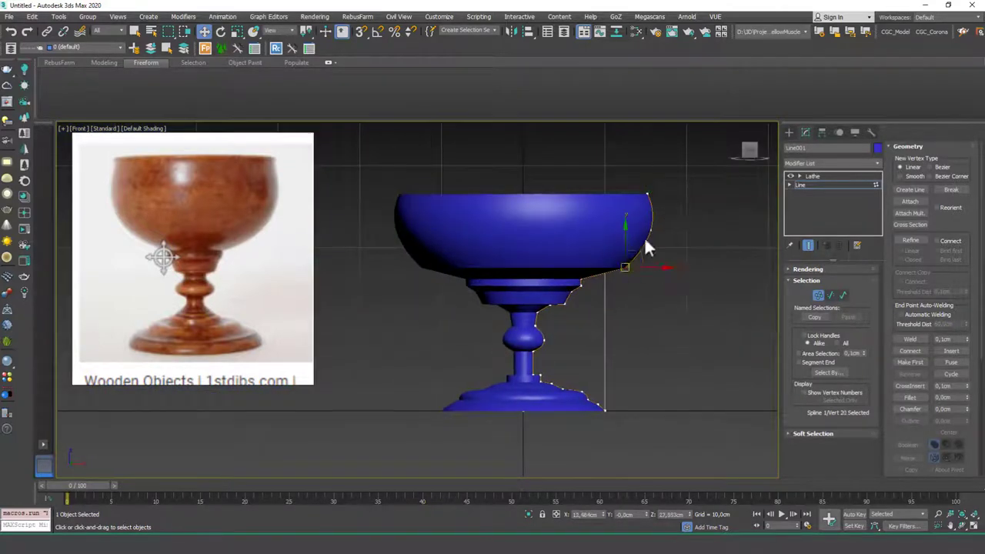
right_click(637, 271)
left_click(608, 182)
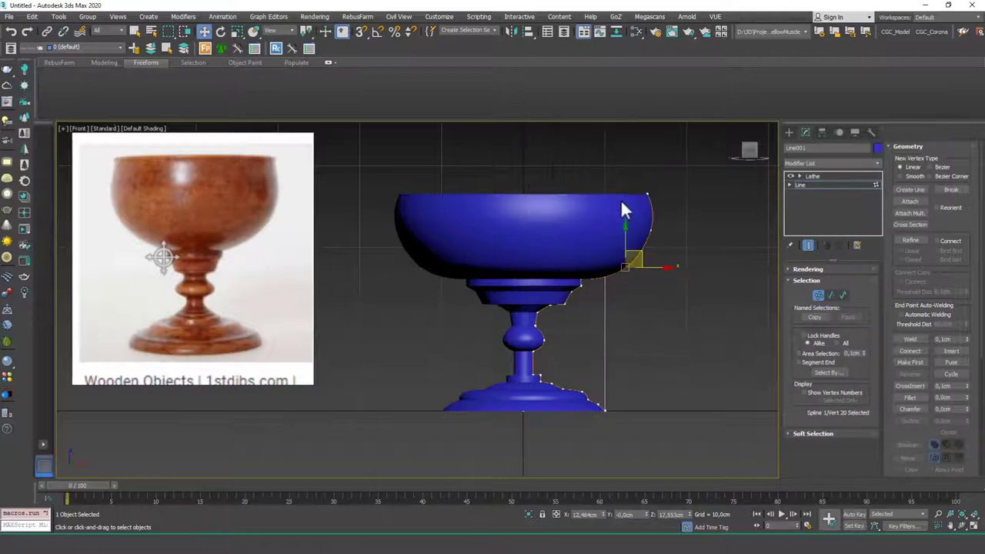
Move the bowl's side, lower and rim vertices inward and narrow the stepped collar beneath the bowl to match the reference.
left_click_drag(641, 254, 650, 227)
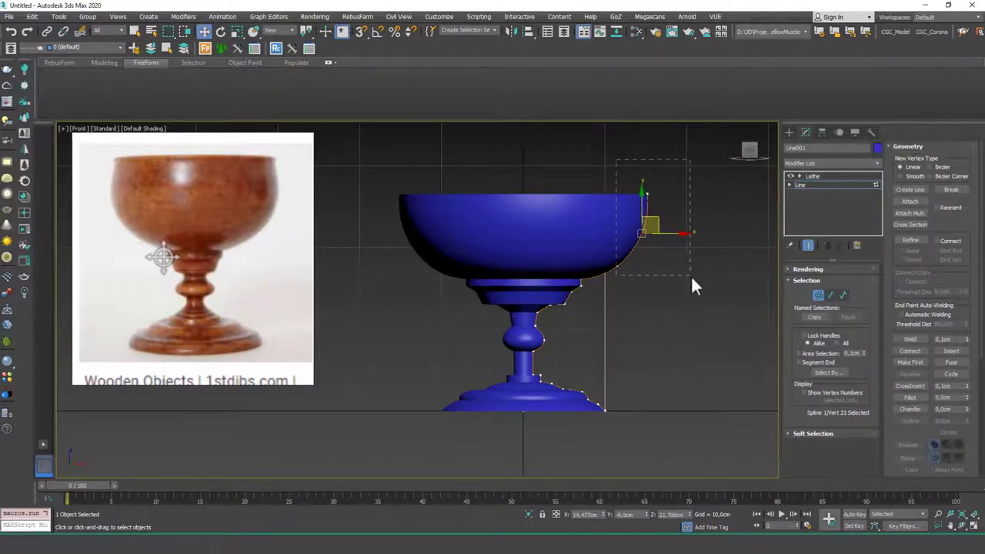
left_click_drag(692, 279, 579, 295)
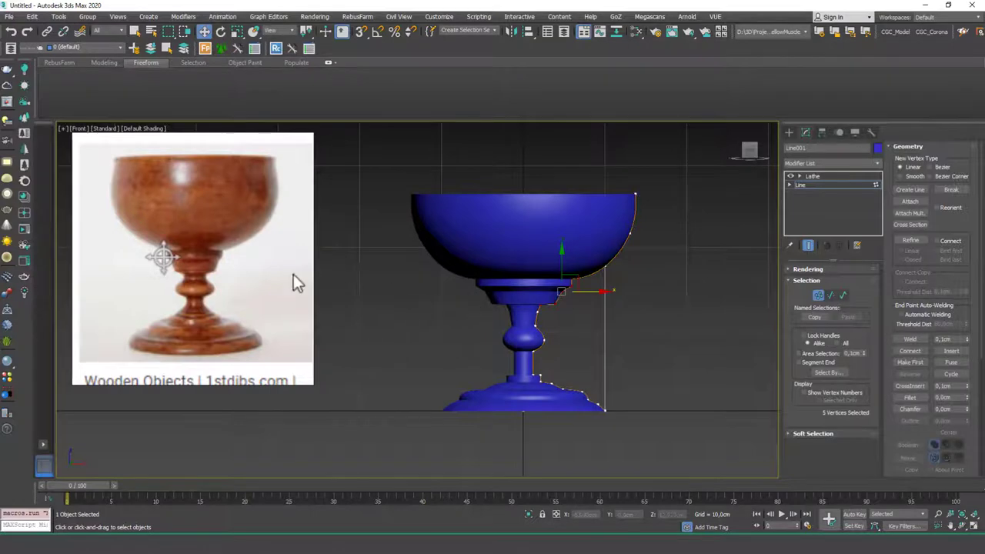
Move the reference image off the viewport and return from the profile's vertices to the Lathe modifier in an angled view.
left_click_drag(233, 281, 0, 286)
scroll(565, 313, "down", 2)
middle_click_drag(568, 314, 548, 331)
scroll(548, 331, "up", 2)
left_click(835, 176)
Add a Shell modifier to the lathed goblet.
left_click(839, 162)
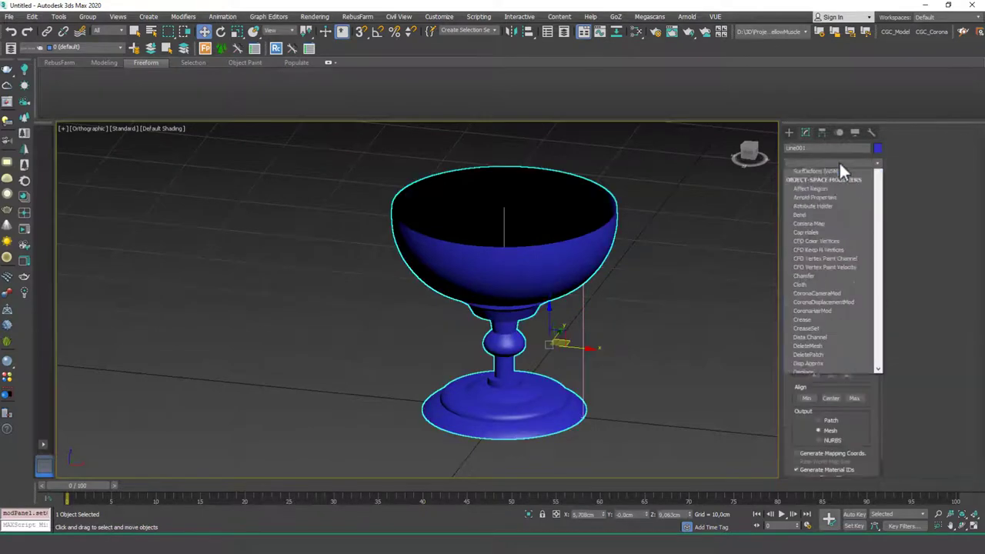
type("sh")
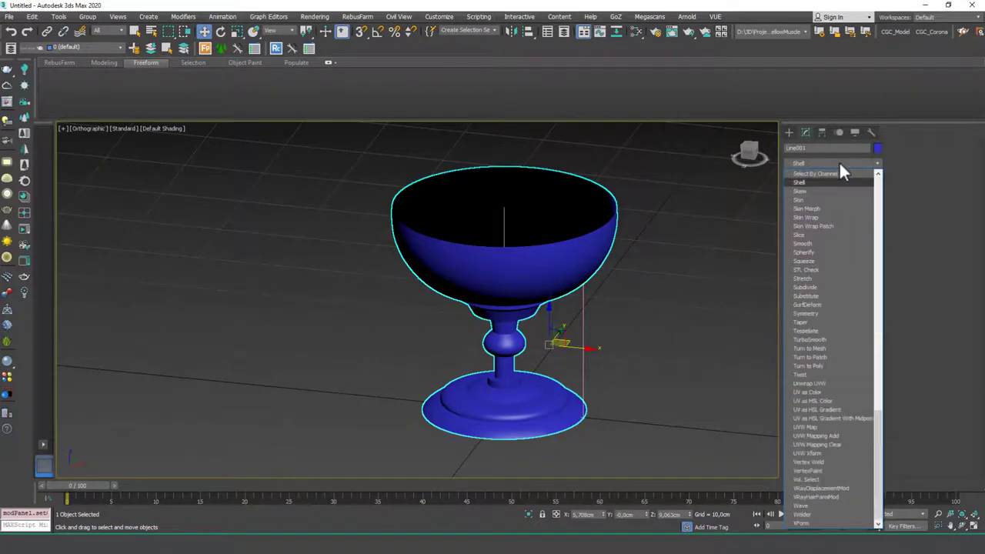
key("Return")
Add a Chamfer modifier to the goblet with an amount of 0.1 cm.
left_click(839, 162)
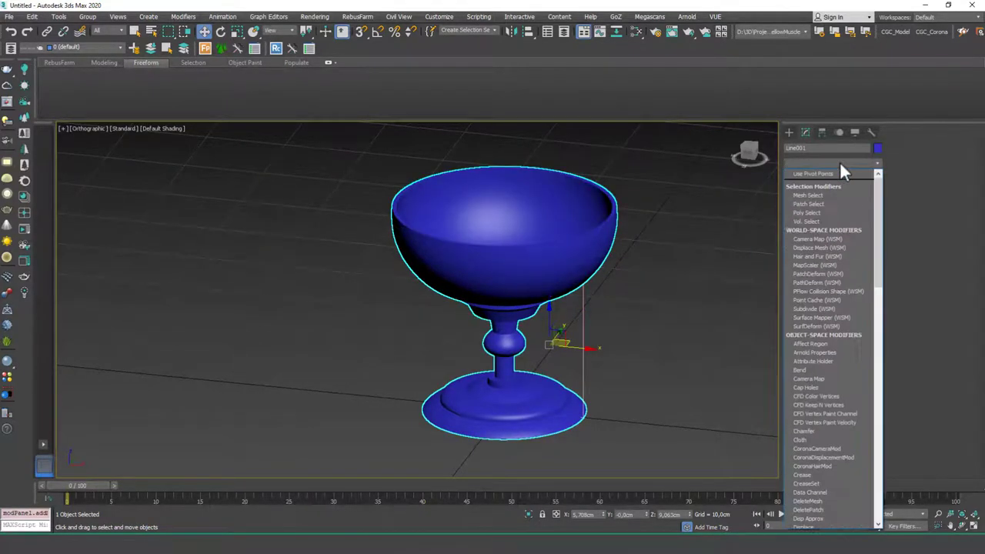
type("chamfer")
key("Return")
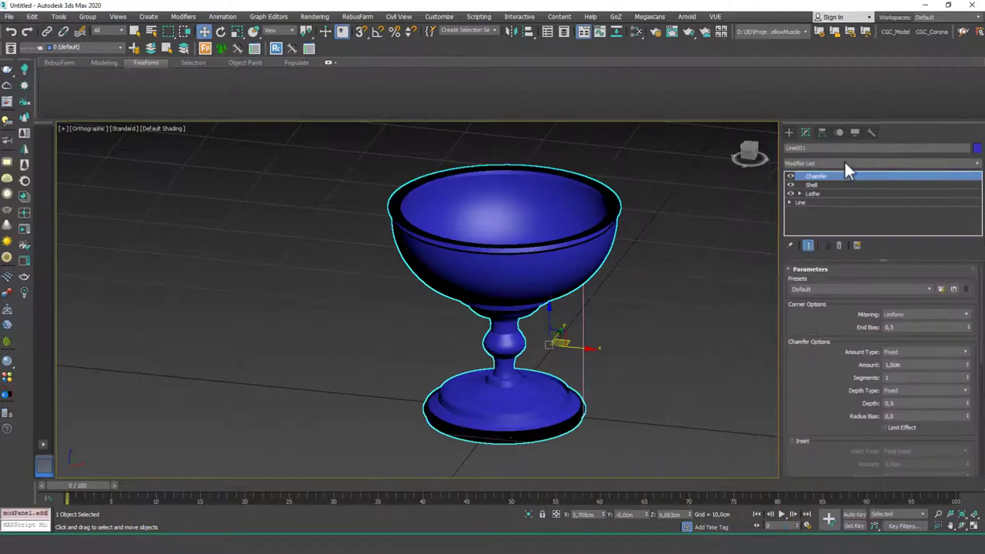
left_click(914, 365)
type("0,1")
key("Return")
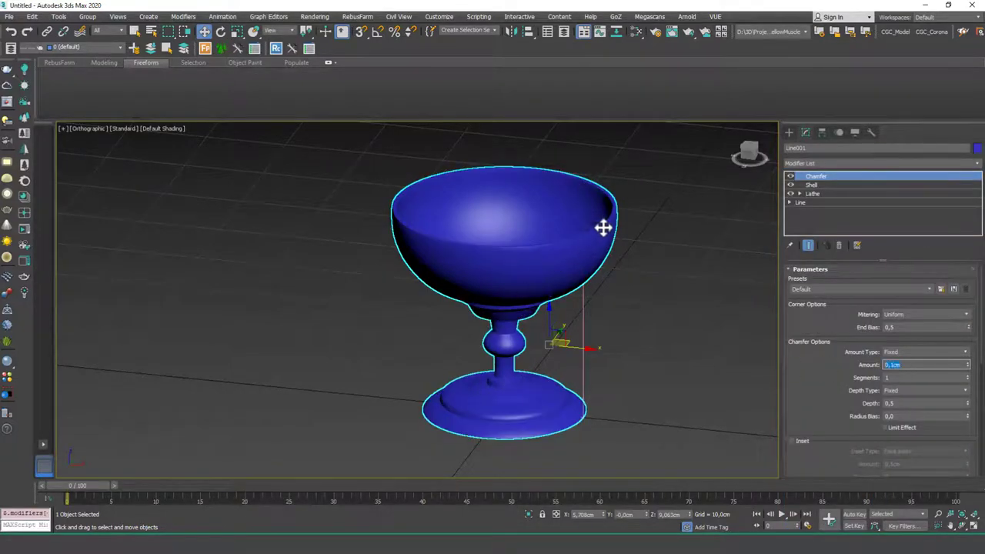
Examine the goblet's mesh with edged faces in the Perspective view, finishing with the edges hidden and the goblet deselected.
mouse_move(603, 226)
middle_mouse_down("alt")
mouse_move(661, 207)
mouse_move(624, 205)
mouse_move(598, 220)
mouse_move(592, 239)
middle_mouse_up("alt")
key("p")
key("z")
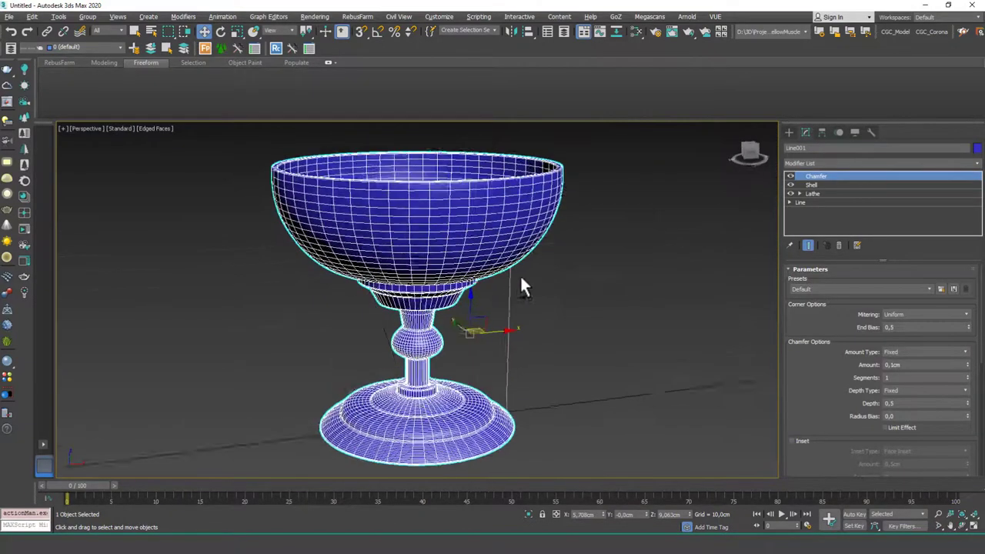
middle_click_drag(521, 275, 608, 298, "alt")
left_click(608, 298)
key("F4")
scroll(537, 293, "down", 3)
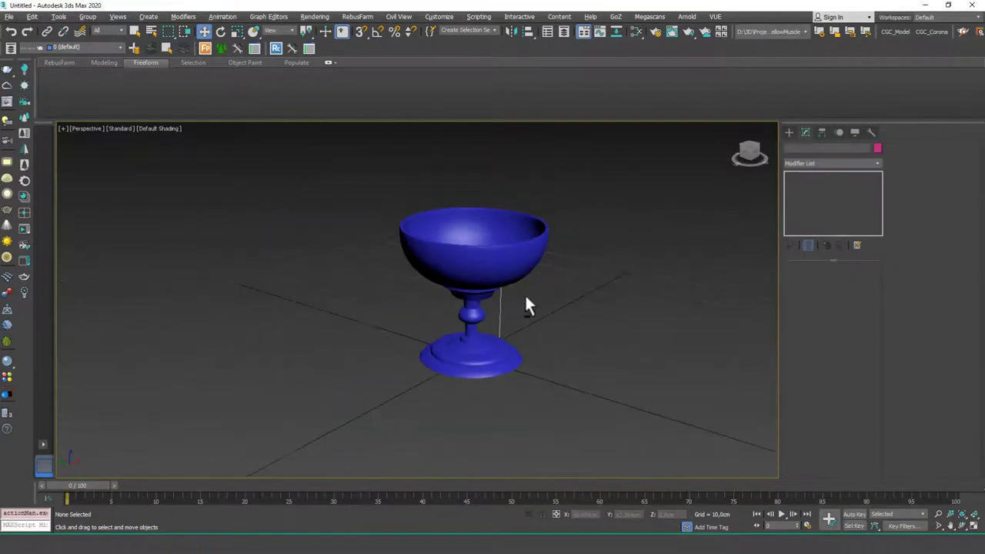
Change the goblet's object colour to dark brown and deselect it.
left_click(503, 248)
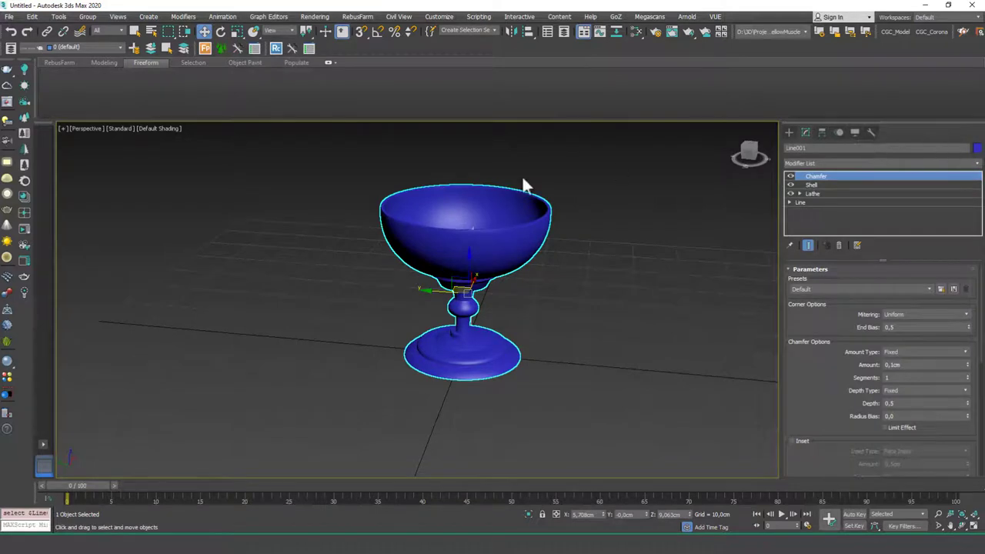
left_click(509, 201)
left_click(654, 233)
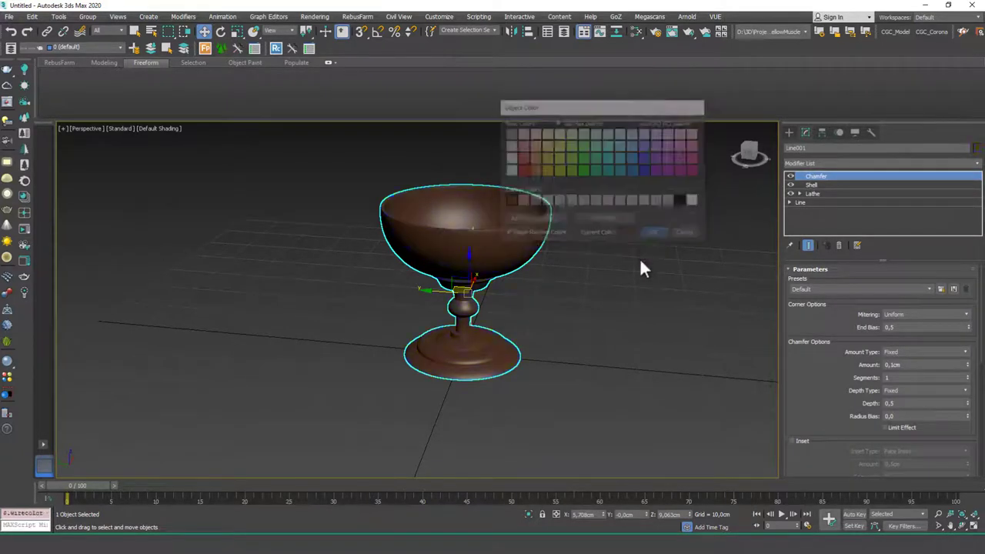
left_click(635, 263)
Inspect the inside of the bowl from above and delete the goblet's Shell modifier.
middle_click_drag(536, 322, 501, 334, "alt")
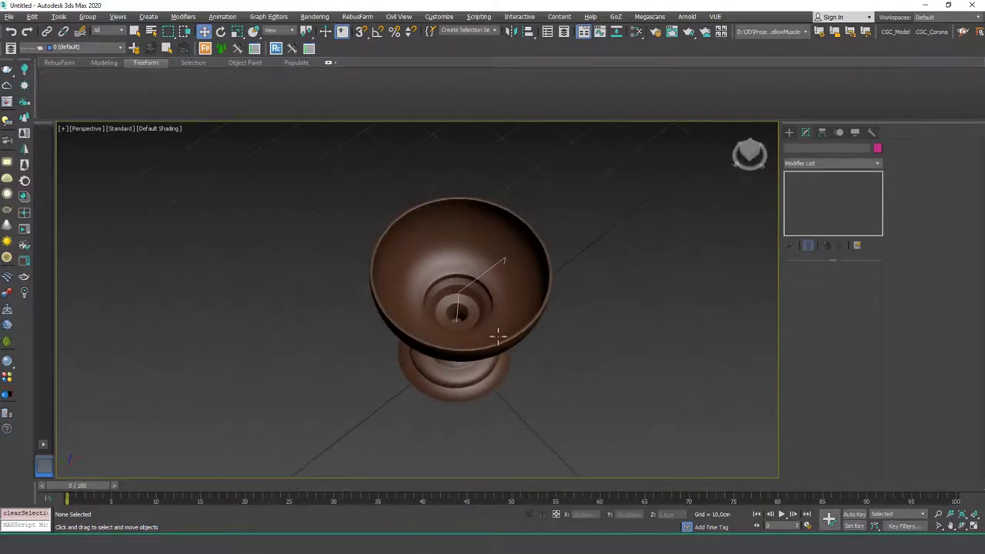
scroll(437, 281, "up", 3)
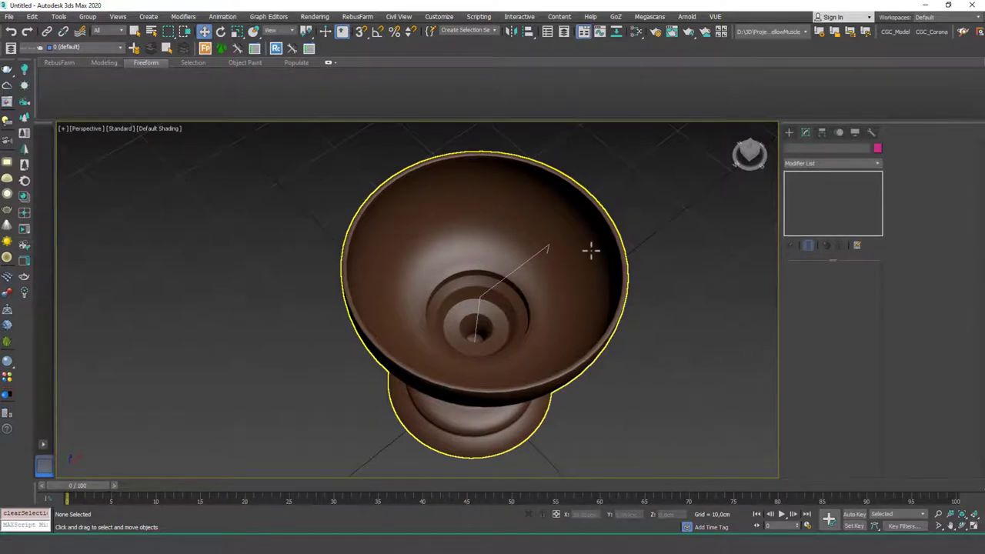
left_click(614, 238)
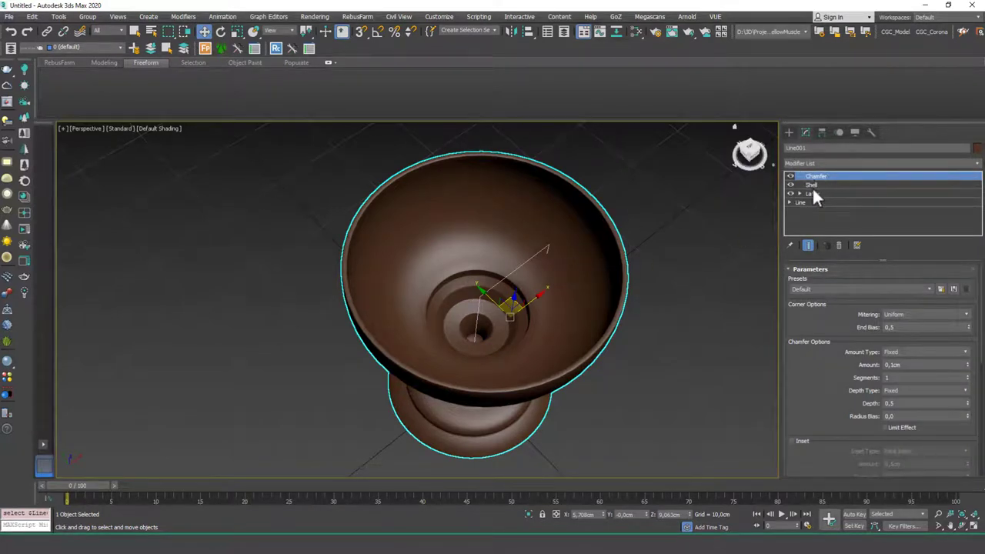
left_click(792, 185)
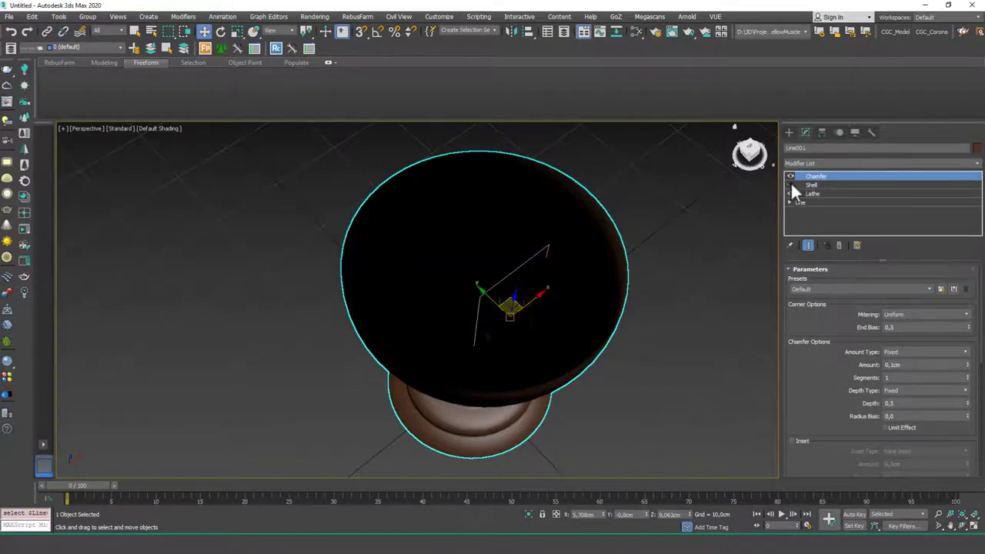
right_click(817, 185)
left_click(853, 200)
Go back to the base Line in the Front view and turn off the display of the end result.
left_click(821, 185)
key("f")
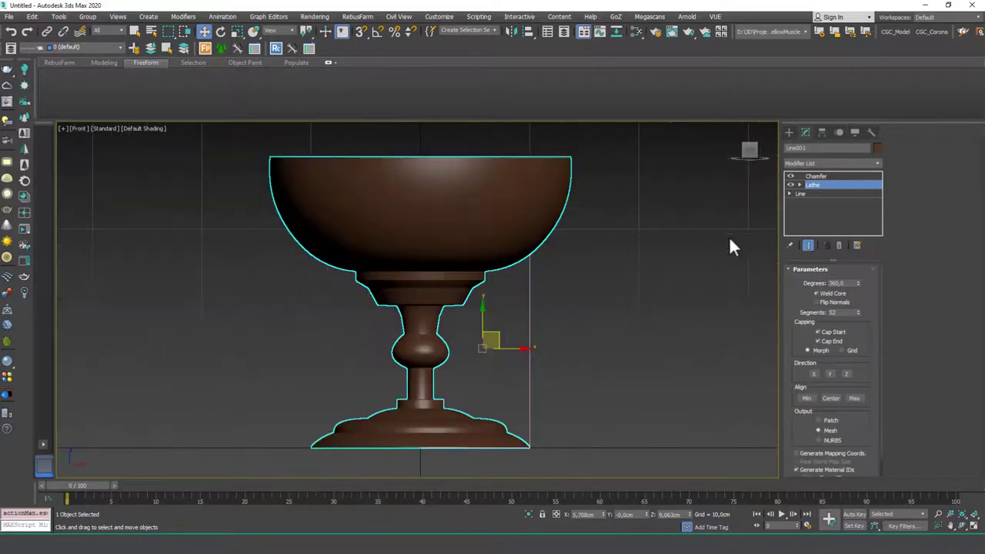
left_click(810, 195)
left_click(807, 245)
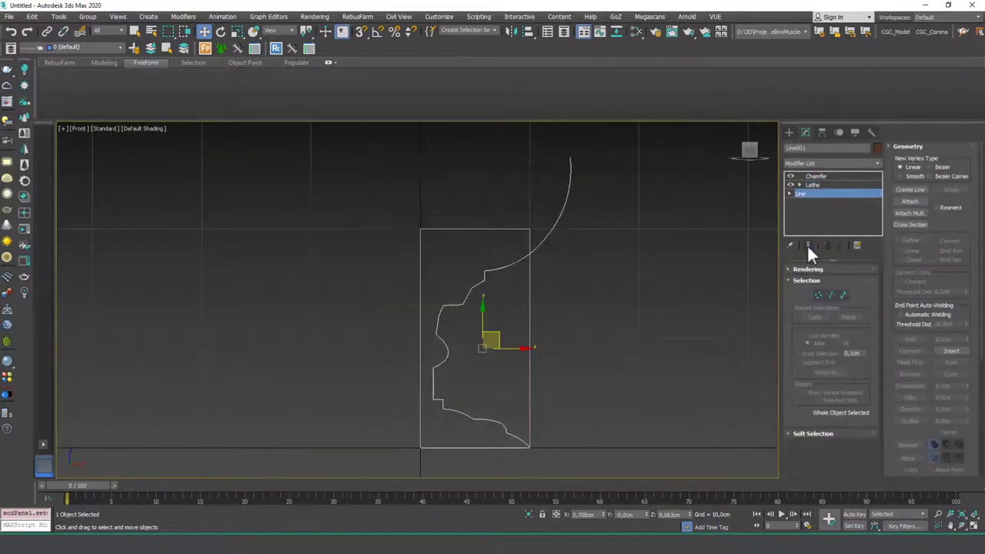
Select the whole goblet profile spline and give it a thin inward outline.
middle_click_drag(418, 255, 432, 245)
middle_click_drag(523, 255, 548, 257)
scroll(533, 258, "up", 1)
scroll(547, 248, "down", 2)
scroll(548, 258, "up", 2)
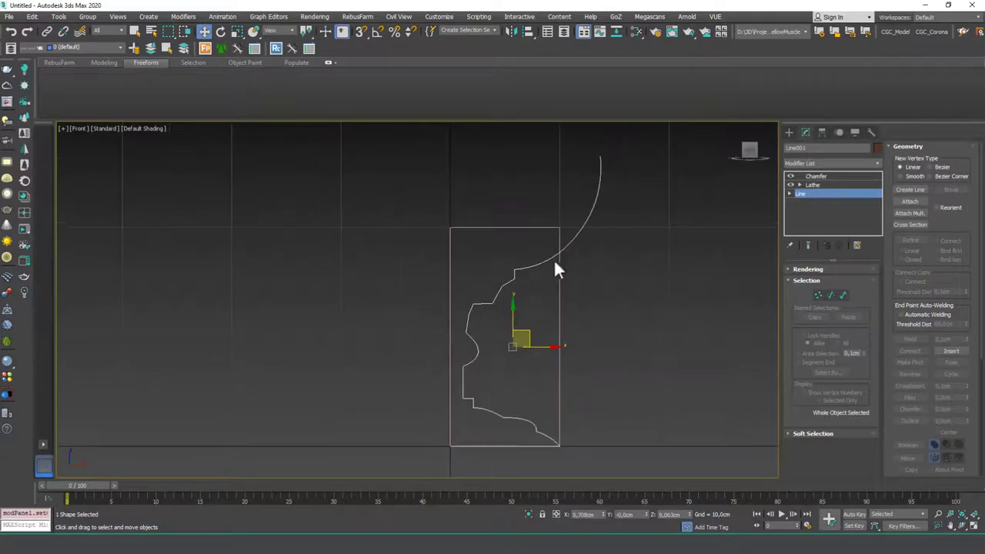
key("3")
left_click(560, 254)
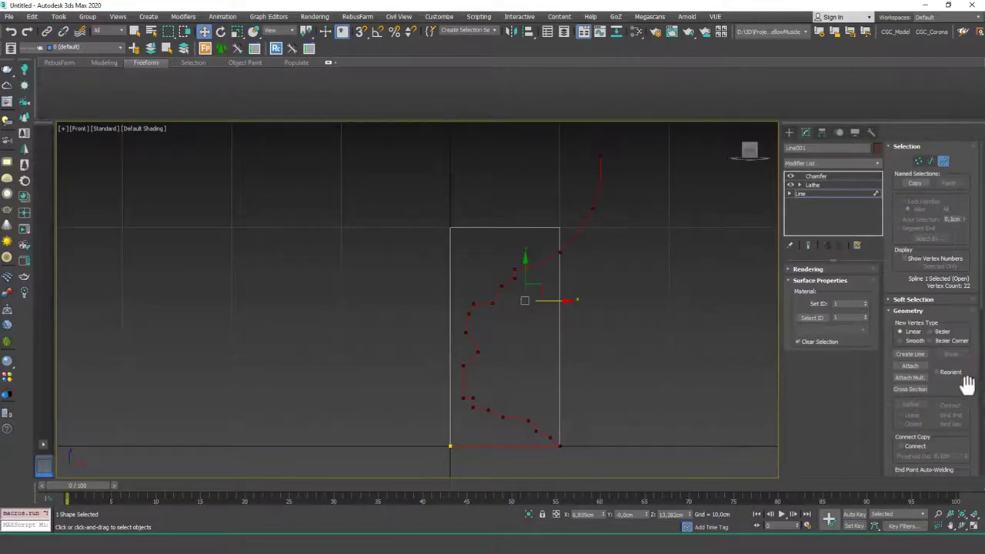
left_click_drag(961, 374, 951, 214)
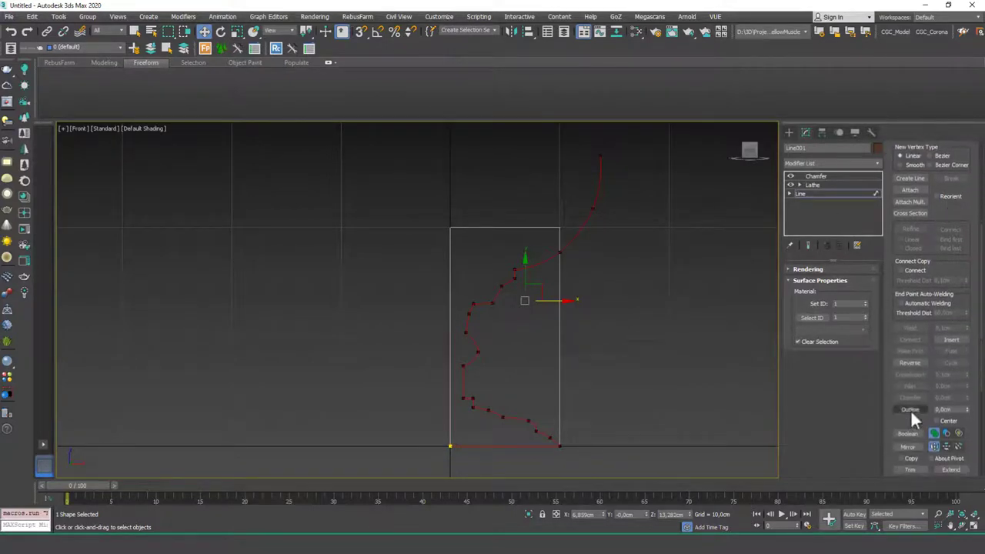
left_click_drag(968, 410, 969, 406)
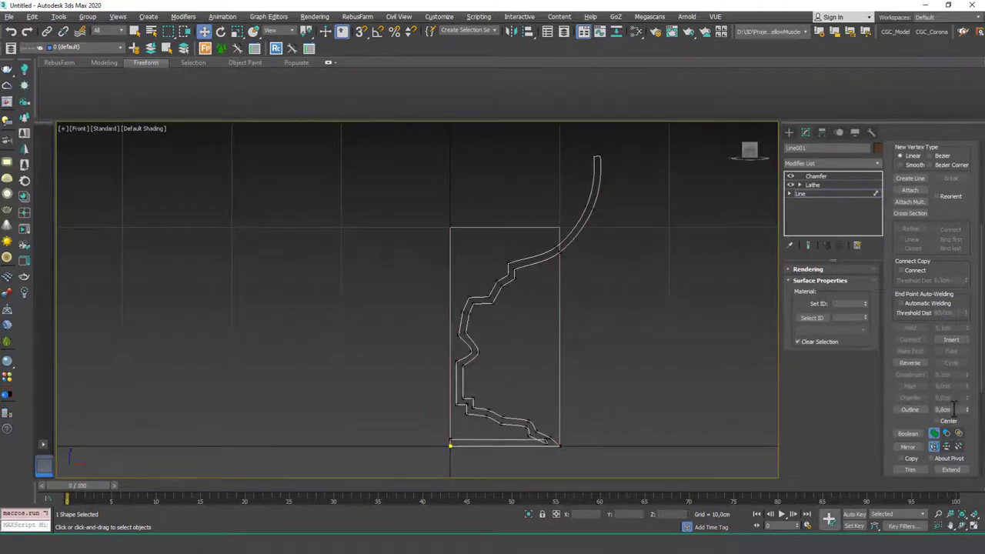
Delete the inner outline segments along the stepped collar beneath the bowl.
scroll(511, 286, "up", 2)
scroll(504, 277, "up", 2)
key("2")
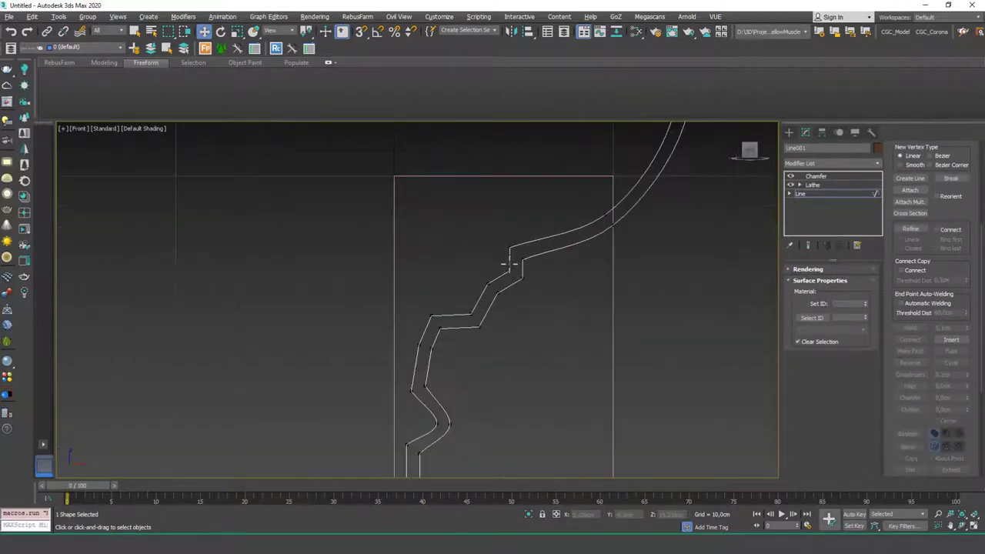
left_click_drag(515, 256, 498, 268)
key("Delete")
left_click(501, 276)
key("Delete")
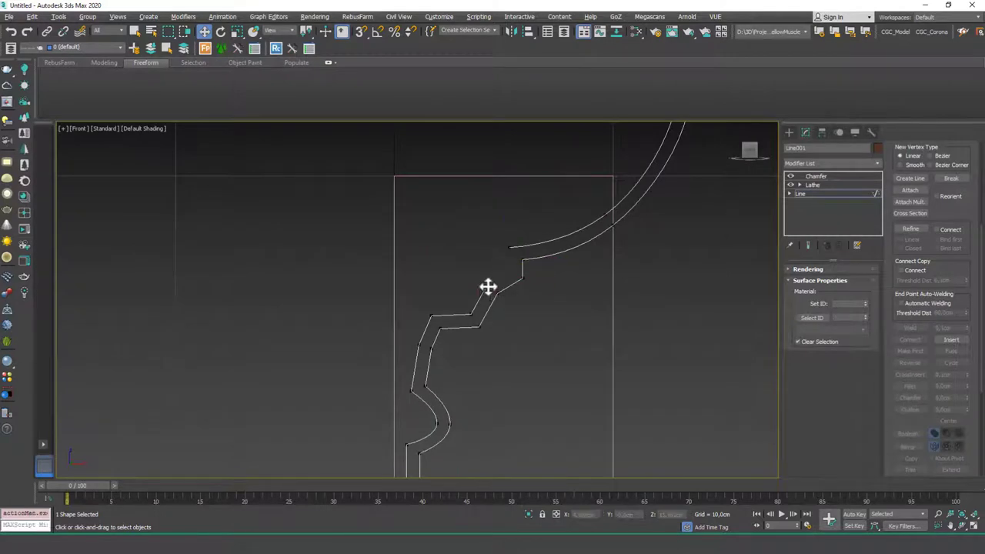
left_click_drag(476, 301, 462, 301)
key("Delete")
left_click(444, 313)
key("Delete")
Delete the inner outline segments along the upper stem and the rounded knob.
middle_click_drag(443, 301, 446, 265)
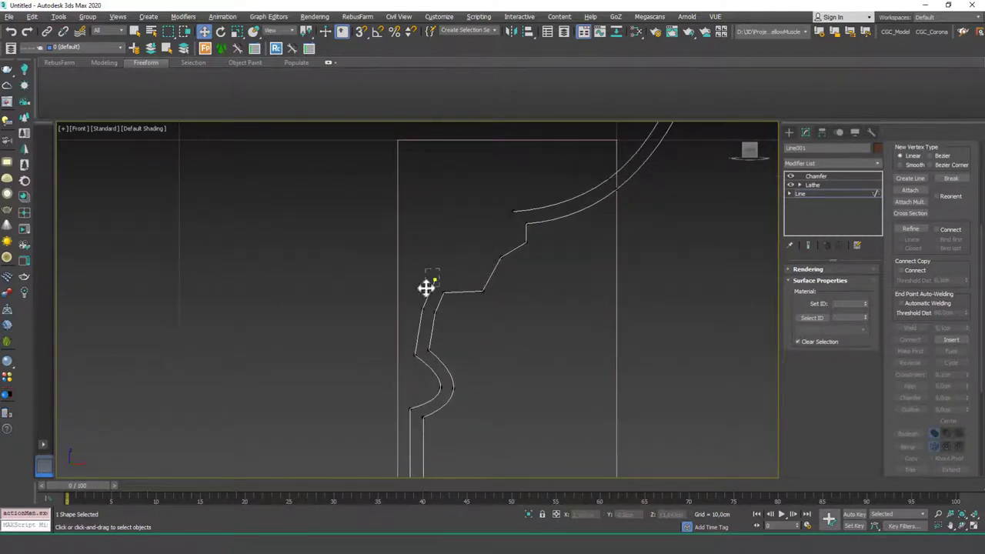
left_click_drag(428, 304, 414, 316)
key("Delete")
middle_click_drag(414, 316, 422, 243)
left_click(441, 296)
key("Delete")
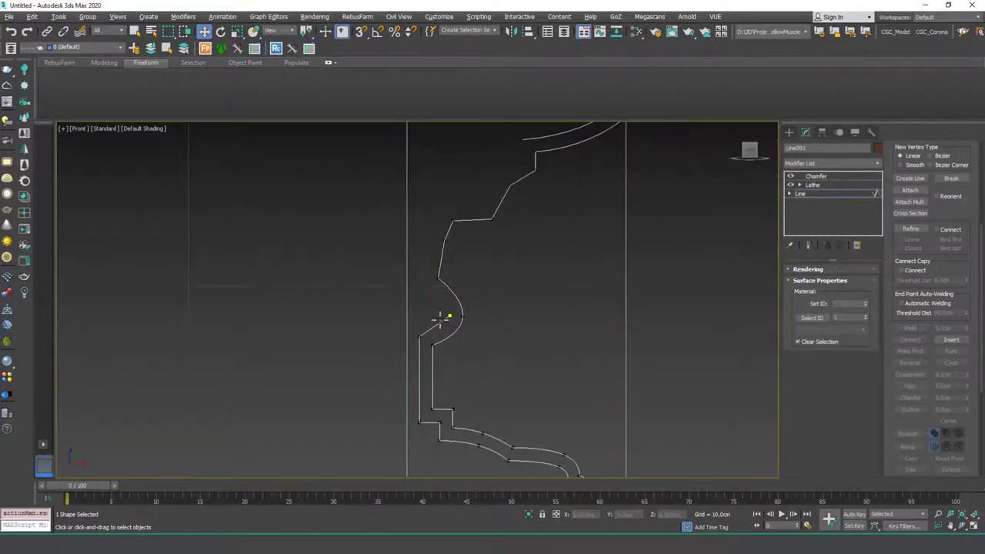
left_click(439, 327)
key("Delete")
Delete the inner outline segments along the straight lower stem and its small collar.
left_click(418, 352)
middle_click_drag(419, 352, 423, 275)
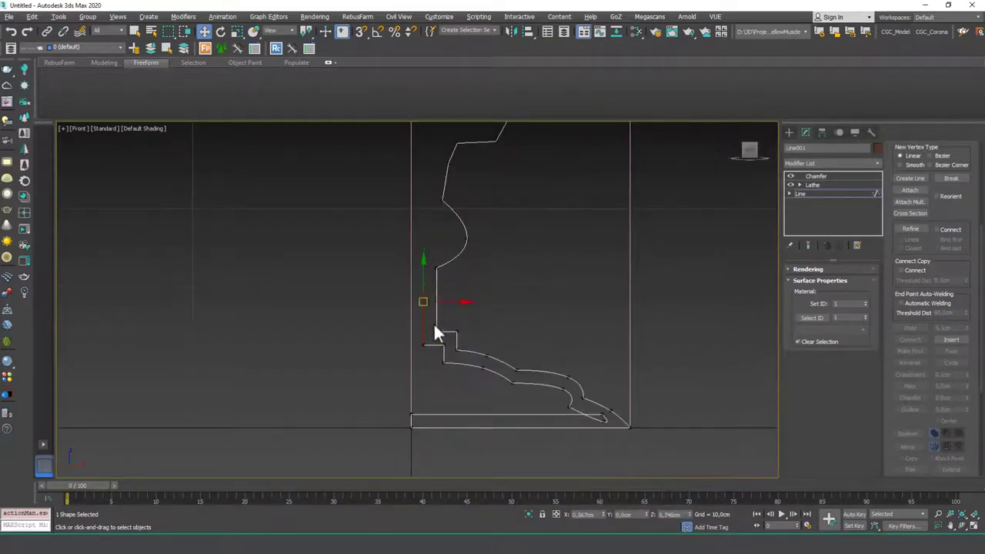
key("Delete")
key("Delete")
left_click(444, 354)
key("Delete")
Delete the inner outline segments that follow the foot's curved steps.
left_click(451, 364)
key("Delete")
left_click(499, 375)
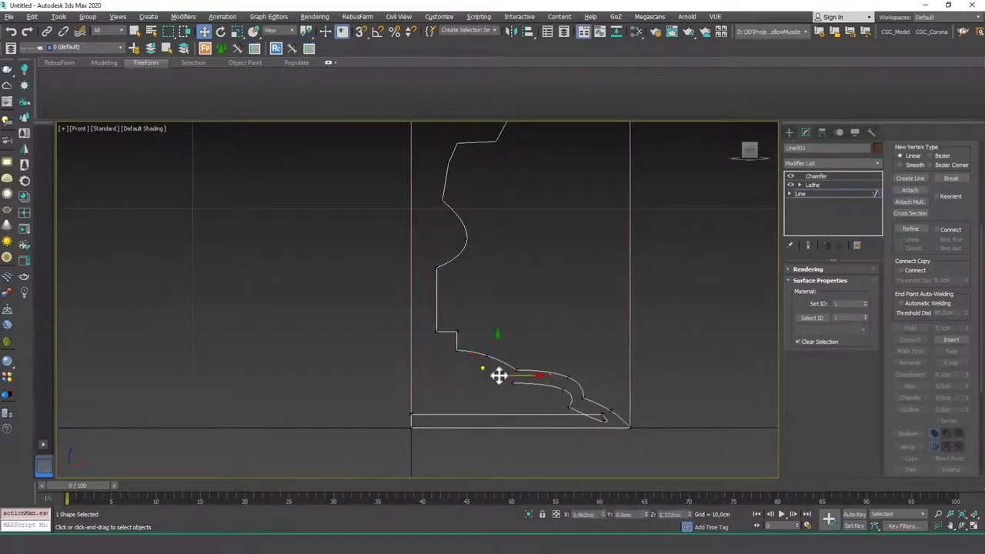
key("Delete")
left_click(549, 387)
key("Delete")
left_click(569, 395)
key("Delete")
left_click(576, 410)
key("Delete")
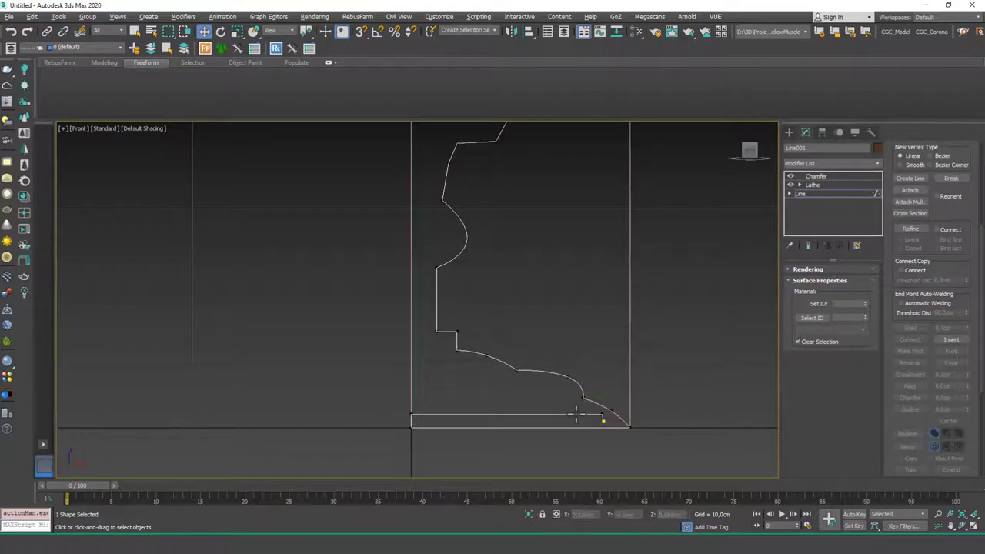
Delete the base's remaining inner outline segments, including the short closing segment at the centre axis.
left_click(595, 416)
key("Delete")
left_click(602, 416)
key("Delete")
left_click_drag(437, 404, 389, 420)
key("Delete")
Try to move the inner wall's open lower end vertex straight across towards the centre axis.
middle_click_drag(474, 260, 486, 411)
scroll(527, 262, "down", 2)
middle_click_drag(527, 262, 537, 397)
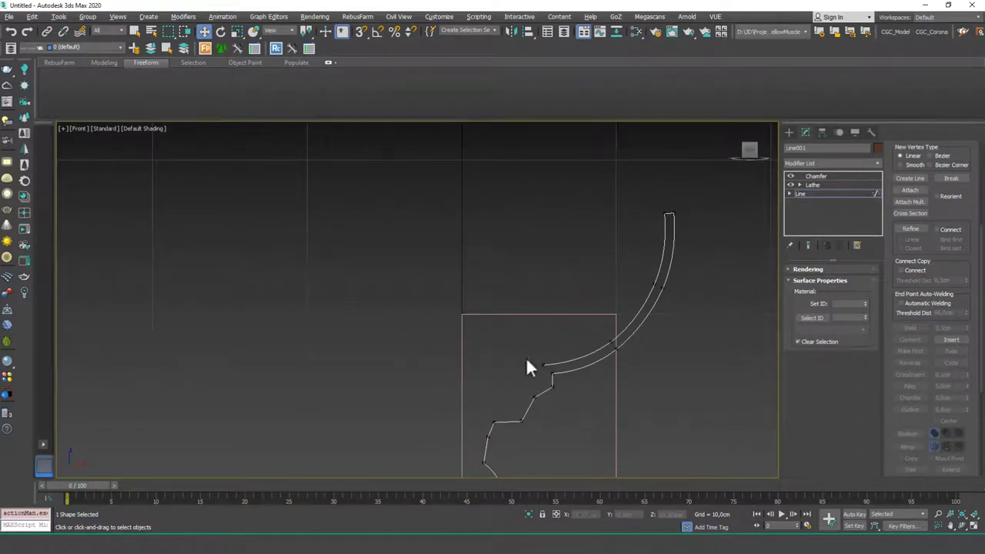
middle_click_drag(494, 356, 516, 285)
scroll(530, 286, "up", 5)
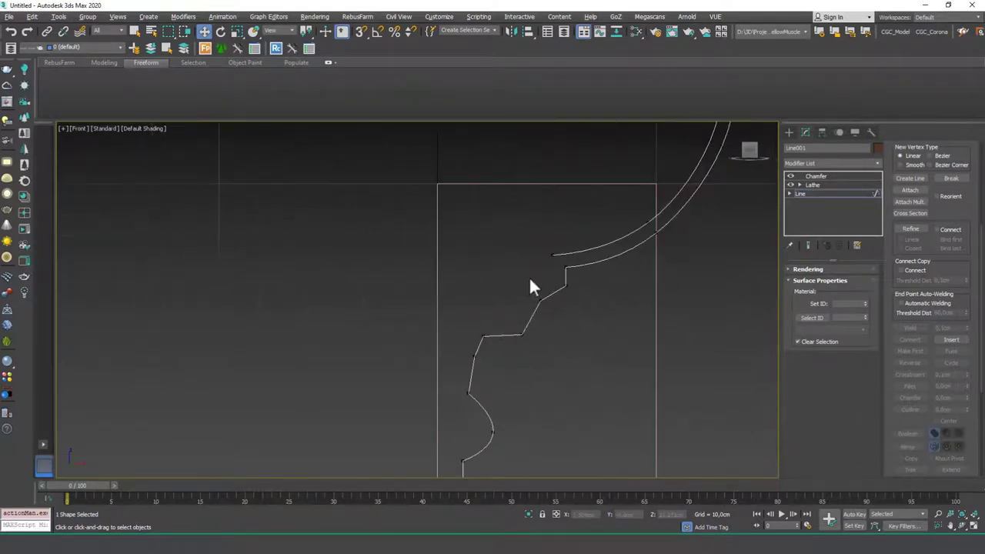
left_click(560, 247)
key("1")
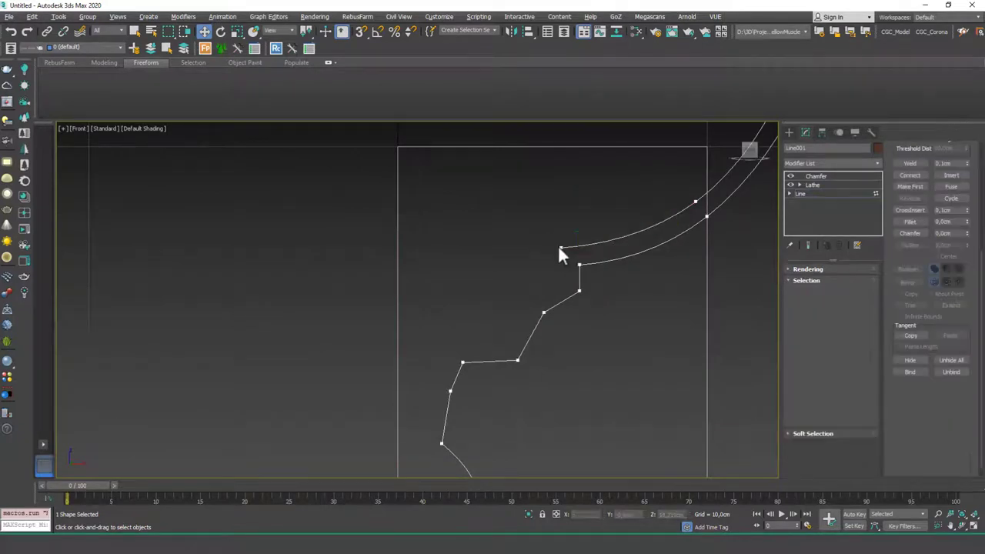
left_click(559, 246)
left_click_drag(585, 249, 449, 248)
key("ctrl+z")
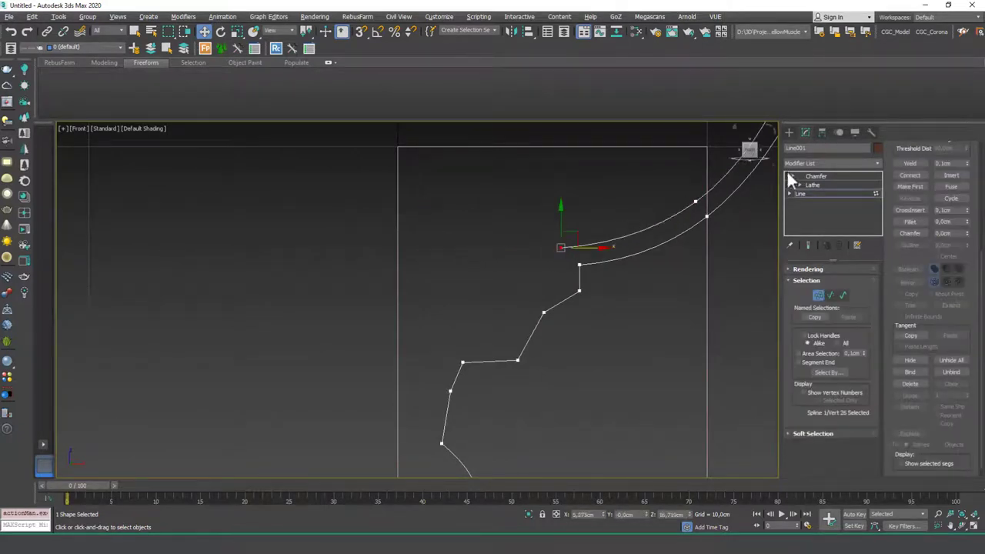
left_click(788, 131)
left_click(808, 204)
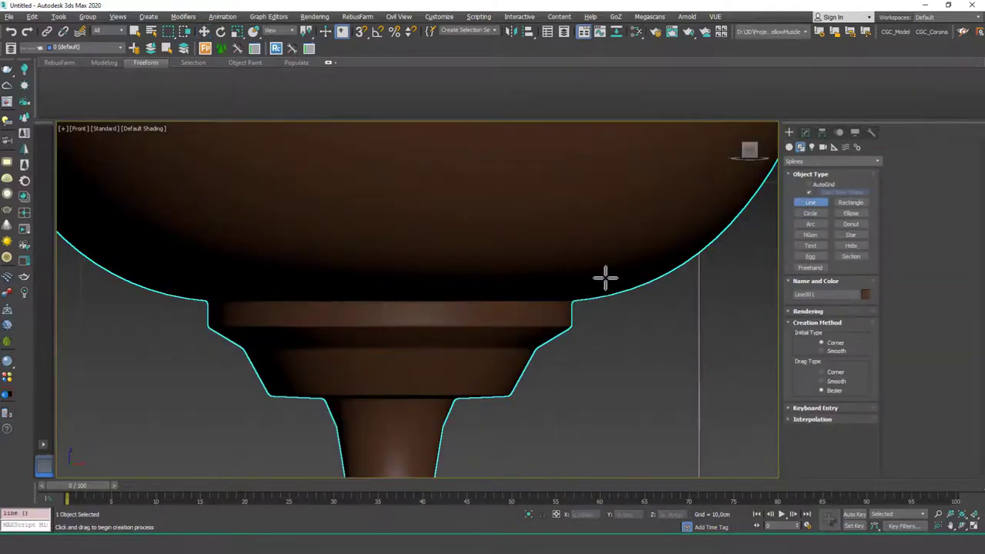
right_click(605, 277)
Turn off the Chamfer and Lathe modifiers so that only the goblet's profile line is displayed.
left_click(806, 133)
left_click(790, 177)
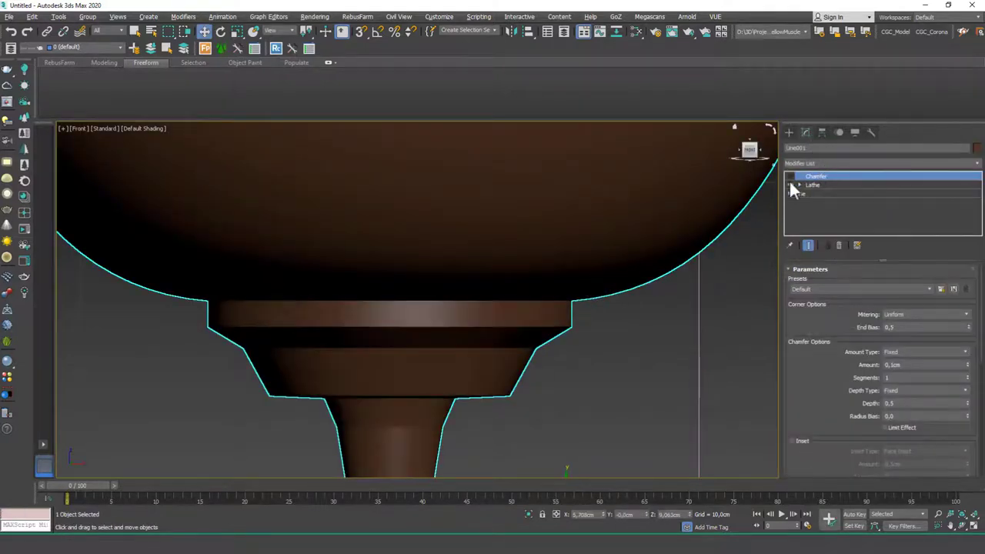
left_click(791, 184)
Draw a straight horizontal line, snapped to the inner wall's open end, to just past the centre axis.
left_click(789, 132)
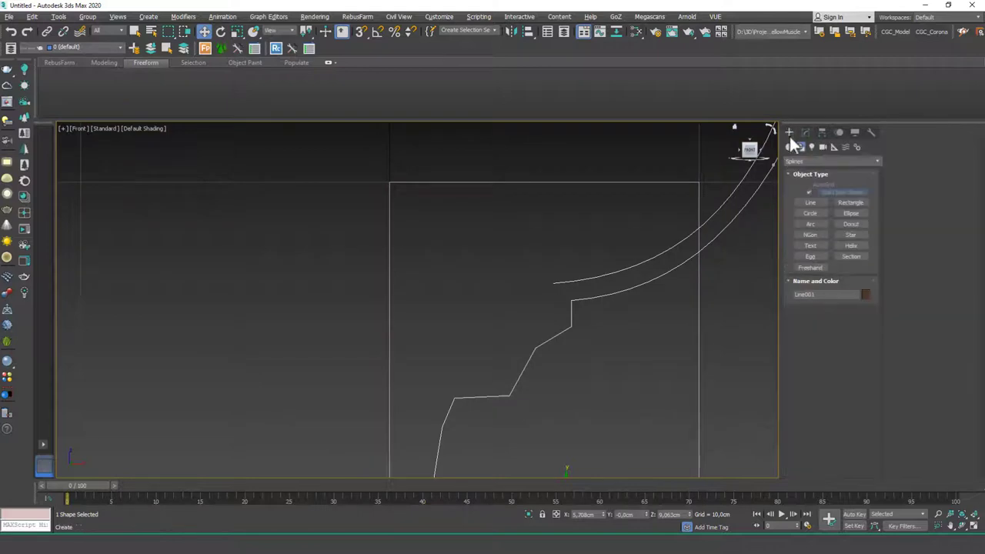
left_click(807, 199)
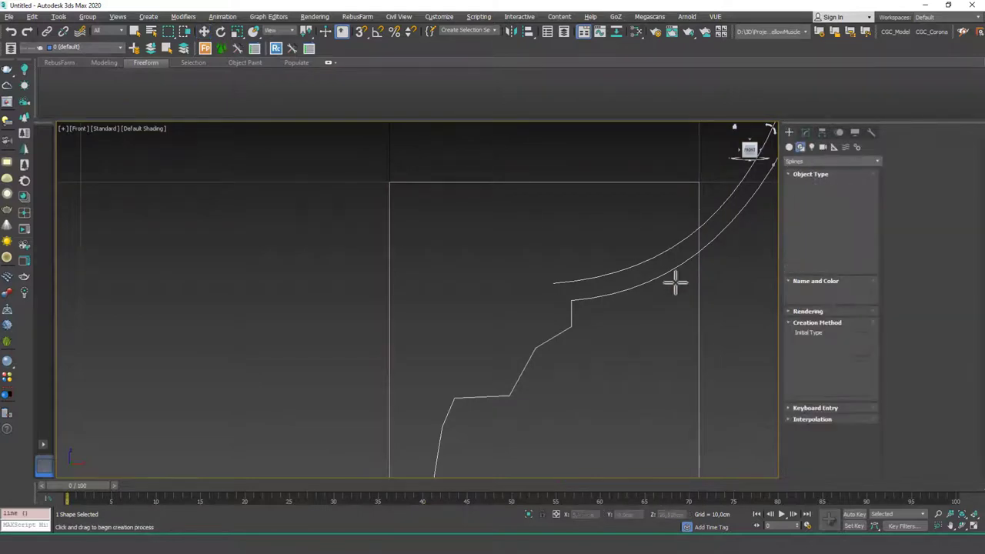
left_click(552, 283)
left_click(375, 285)
right_click(376, 285)
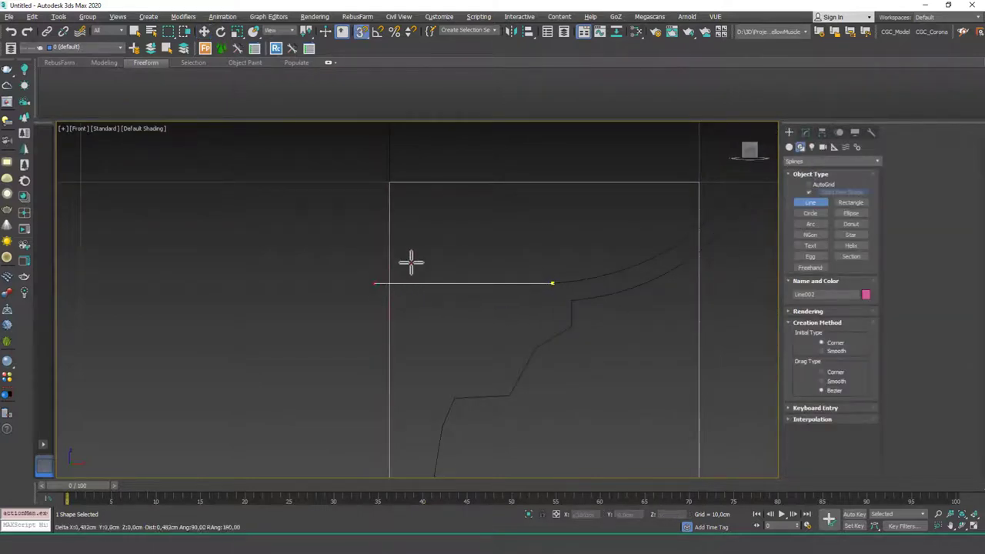
right_click(421, 257)
Set the X position of the new line's free end vertex to 0 so it sits on the centre axis.
key("1")
key("1")
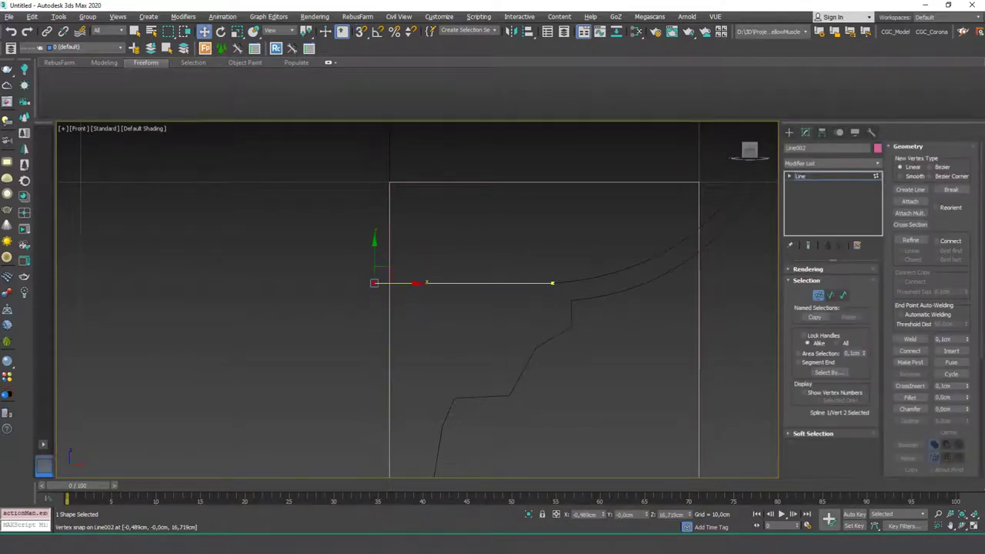
right_click(604, 516)
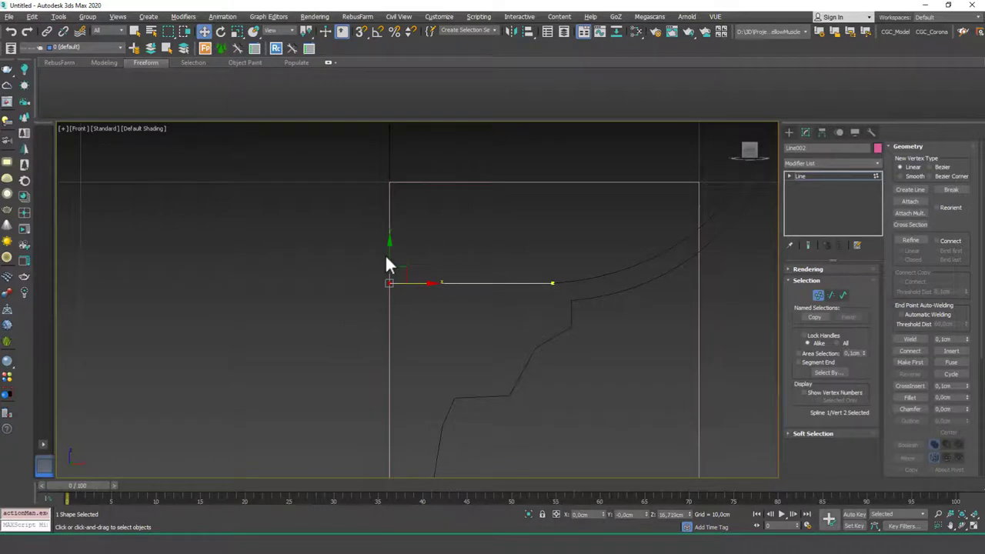
key("1")
Attach the new horizontal line to the goblet's profile spline at its base Line level.
left_click(598, 275)
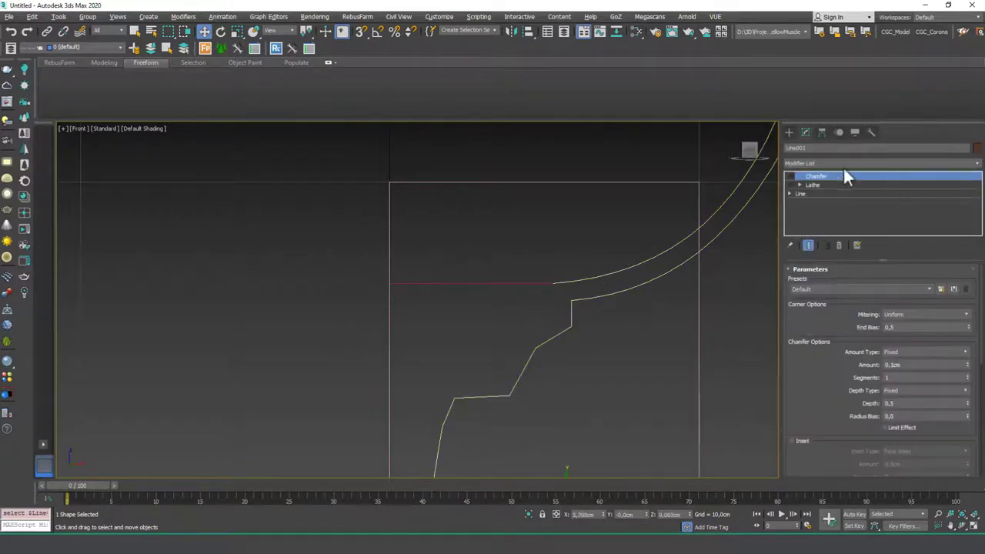
left_click(818, 194)
left_click(917, 203)
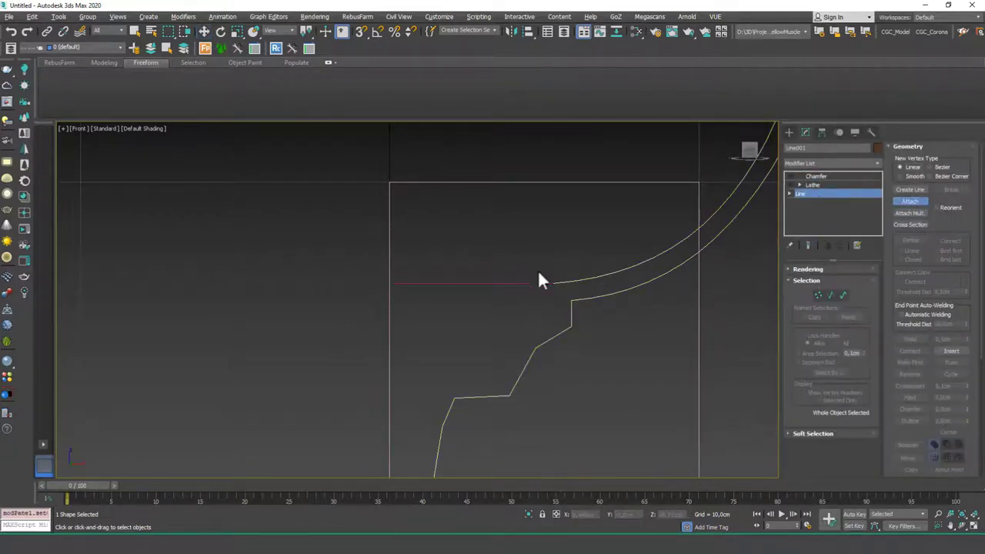
left_click(539, 285)
right_click(587, 269)
Weld the two coinciding vertices where the horizontal line meets the inner wall of the bowl.
key("1")
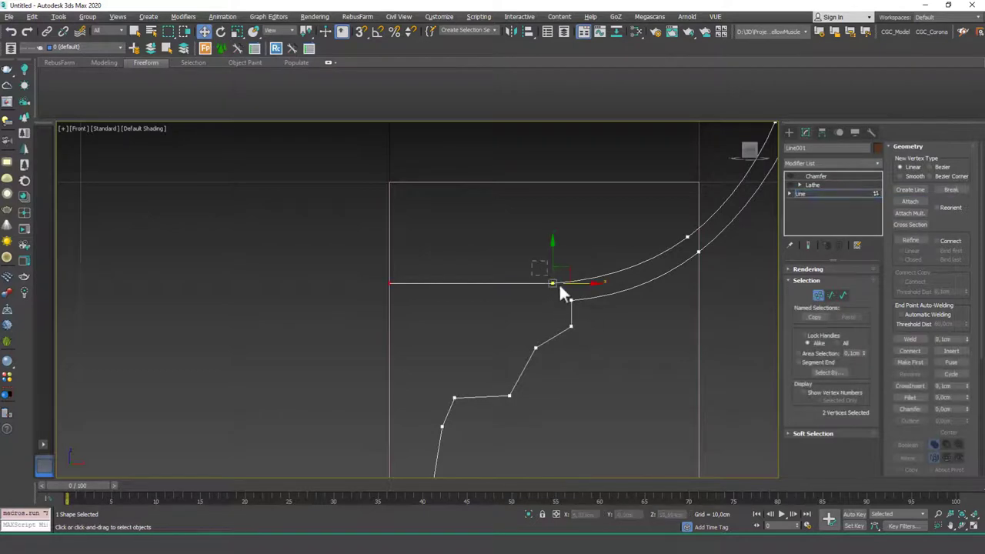
scroll(940, 219, "down", 5)
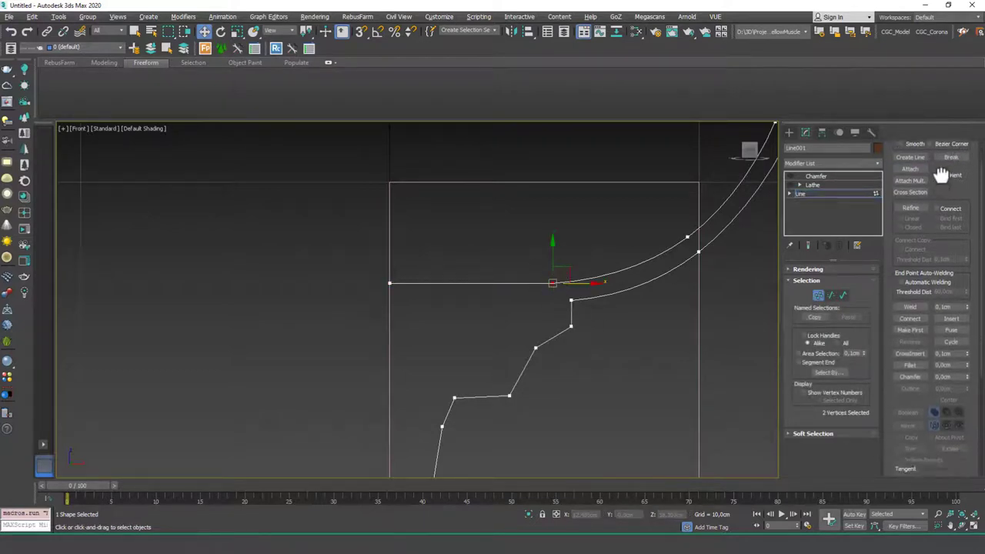
left_click(908, 244)
scroll(539, 311, "down", 4)
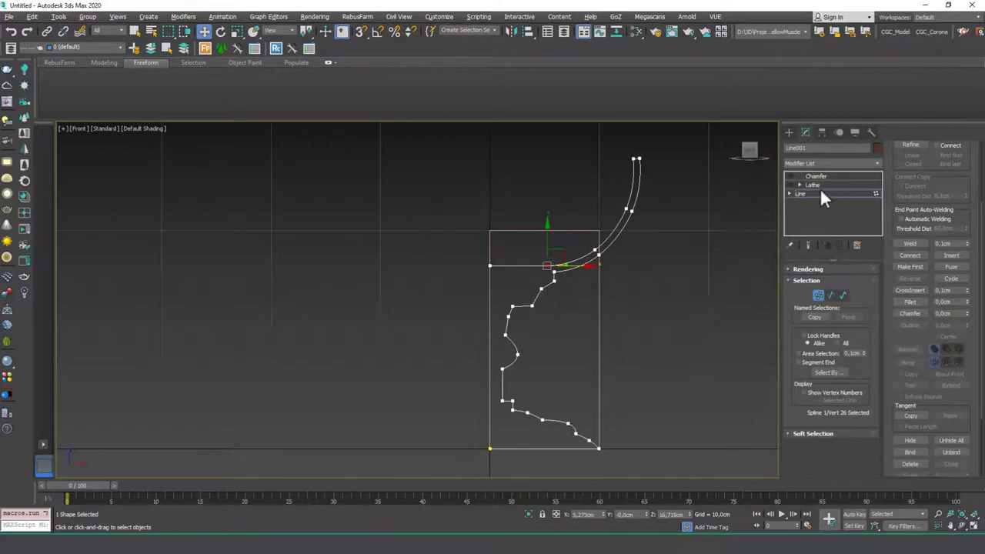
Turn the Lathe modifier back on and examine the bowl's interior in the perspective view.
left_click(801, 195)
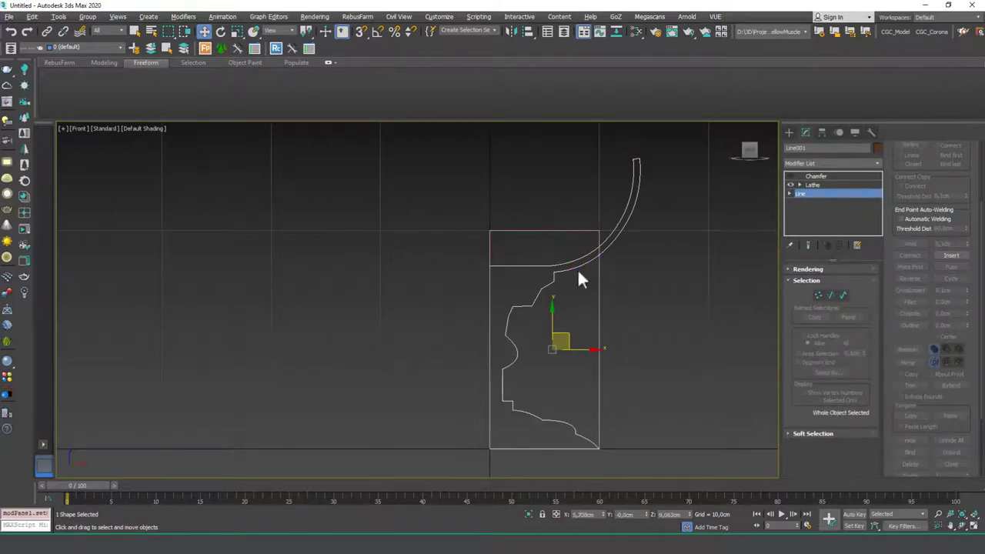
left_click(831, 184)
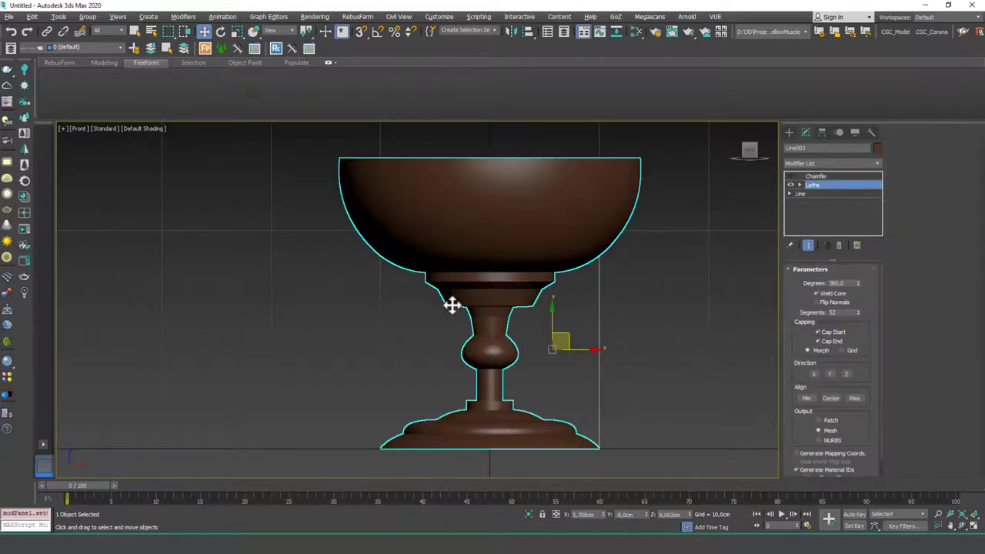
key("p")
middle_click_drag(458, 290, 482, 341, "alt")
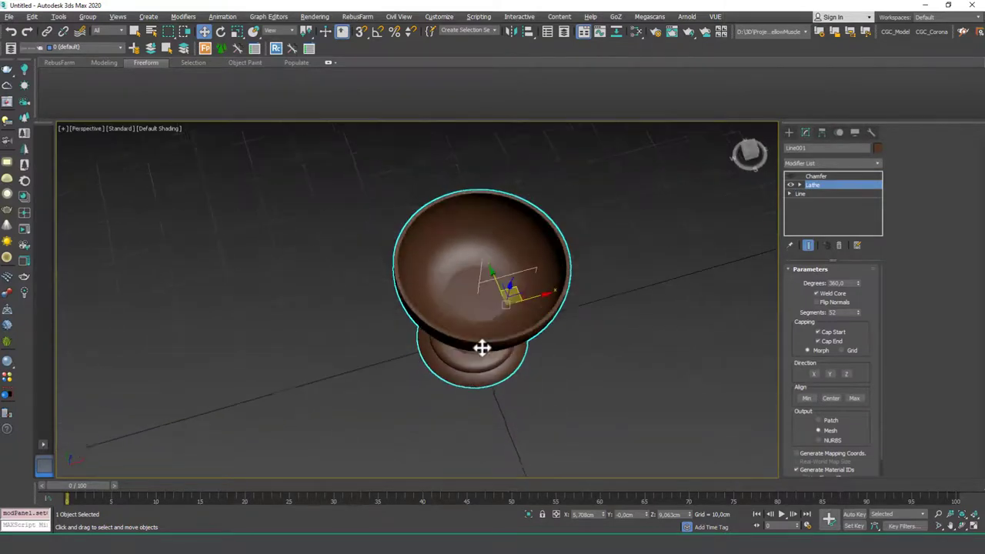
scroll(485, 323, "up", 5)
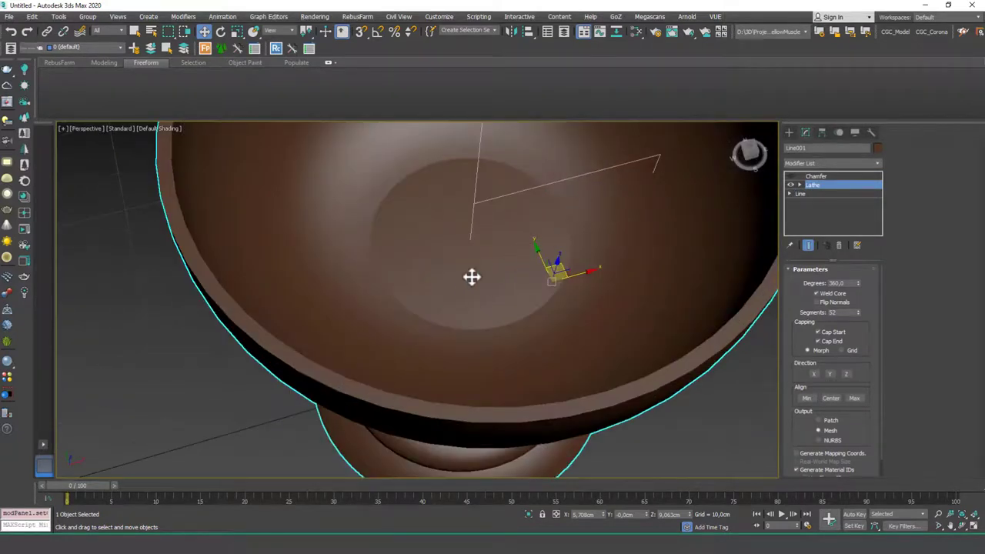
middle_click_drag(534, 243, 527, 264)
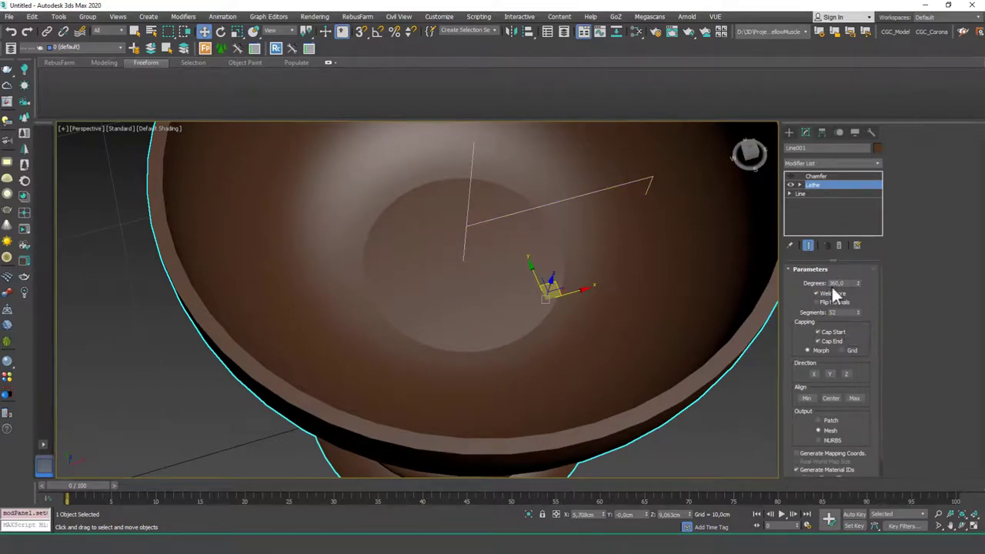
scroll(501, 314, "down", 5)
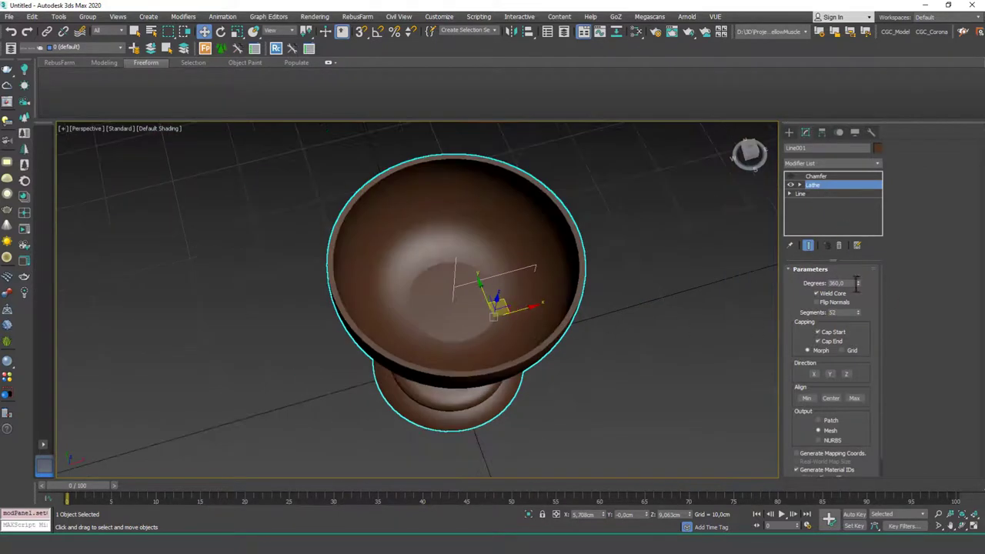
Reduce the Lathe to 47.5 degrees to examine the goblet's cross-section, and restore it to 360 degrees.
right_click(858, 283)
left_click_drag(859, 283, 855, 233)
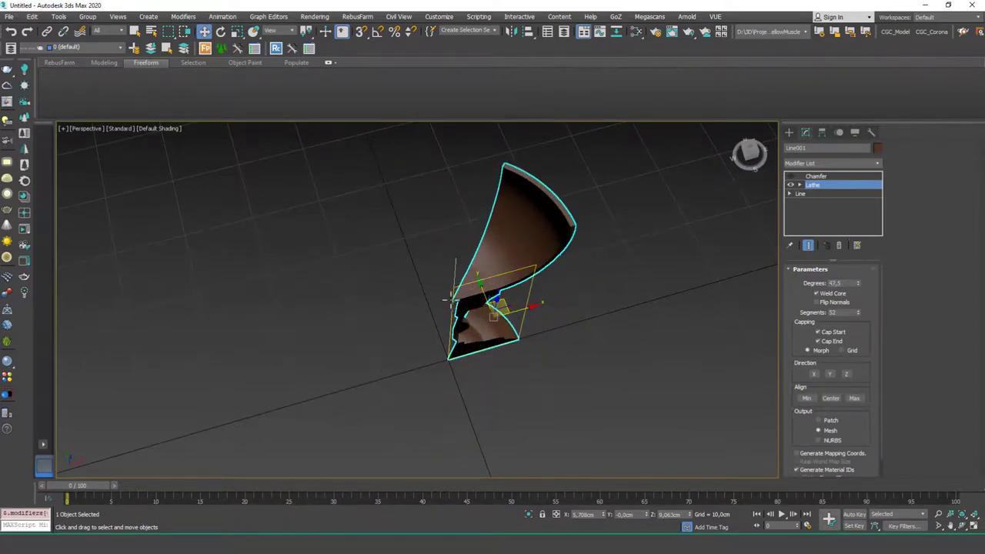
middle_click_drag(453, 299, 468, 275, "alt")
scroll(467, 274, "up", 5)
scroll(396, 206, "down", 3)
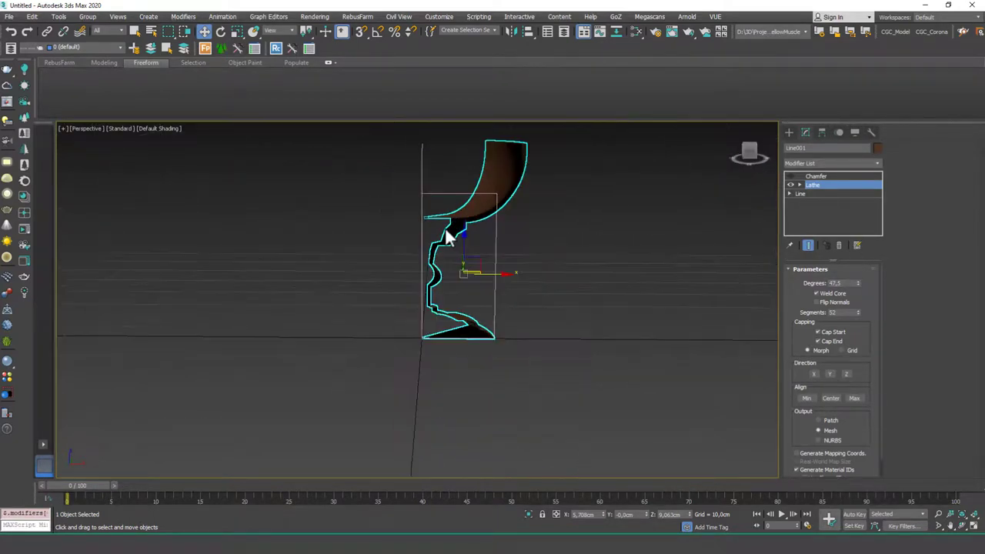
middle_click_drag(451, 226, 440, 251, "alt")
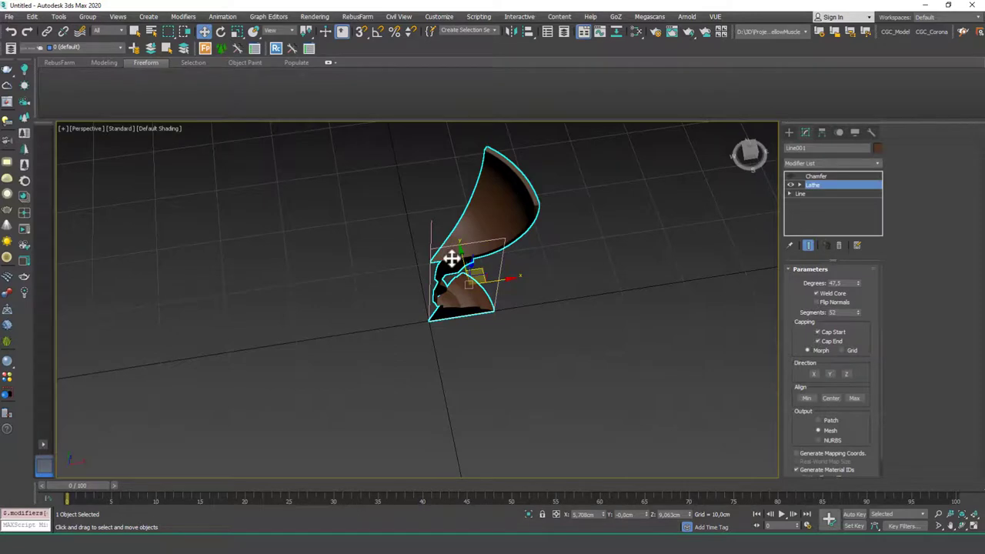
double_click(850, 283)
type("360")
key("Return")
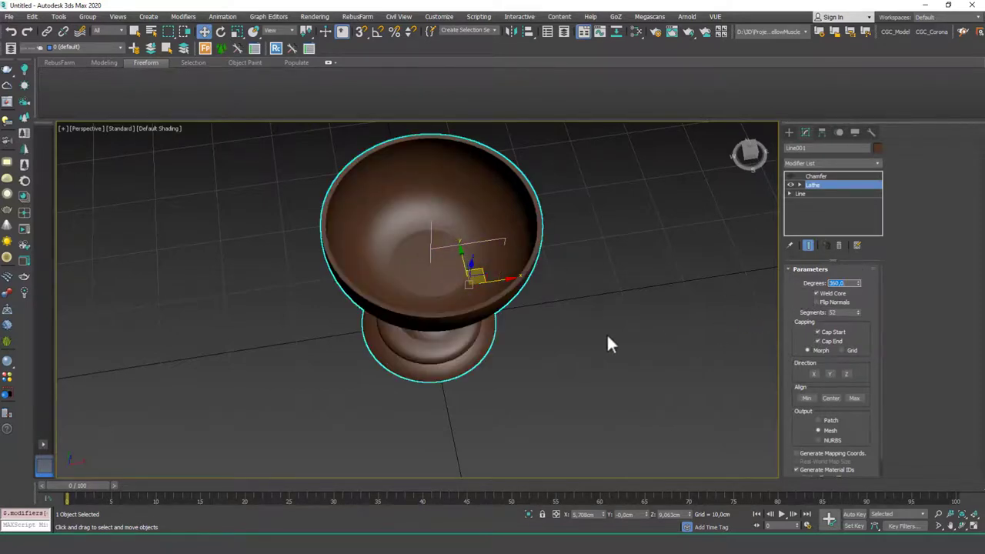
Fillet the profile vertex where the bowl's flat inner bottom meets the curved inner wall.
scroll(462, 273, "up", 5)
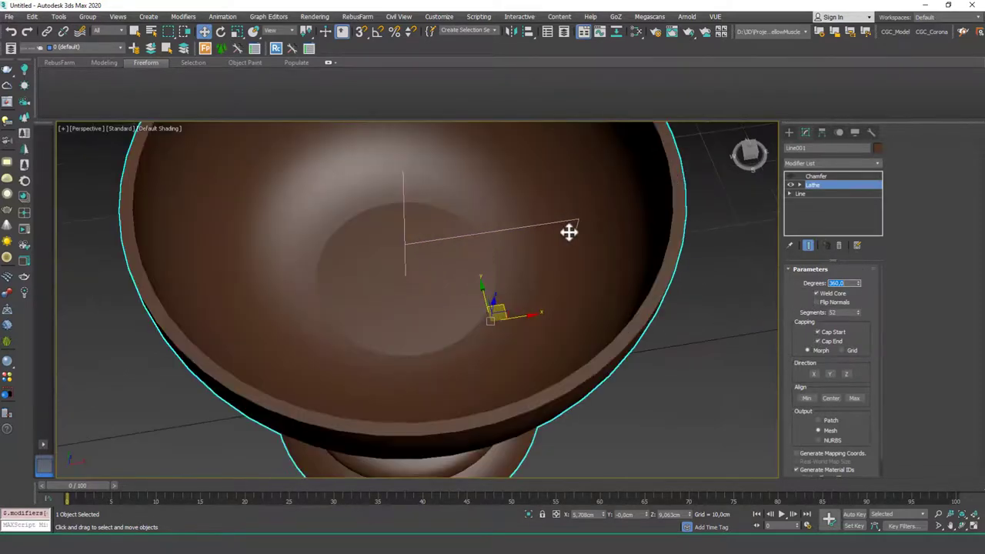
left_click(820, 194)
scroll(500, 277, "up", 5)
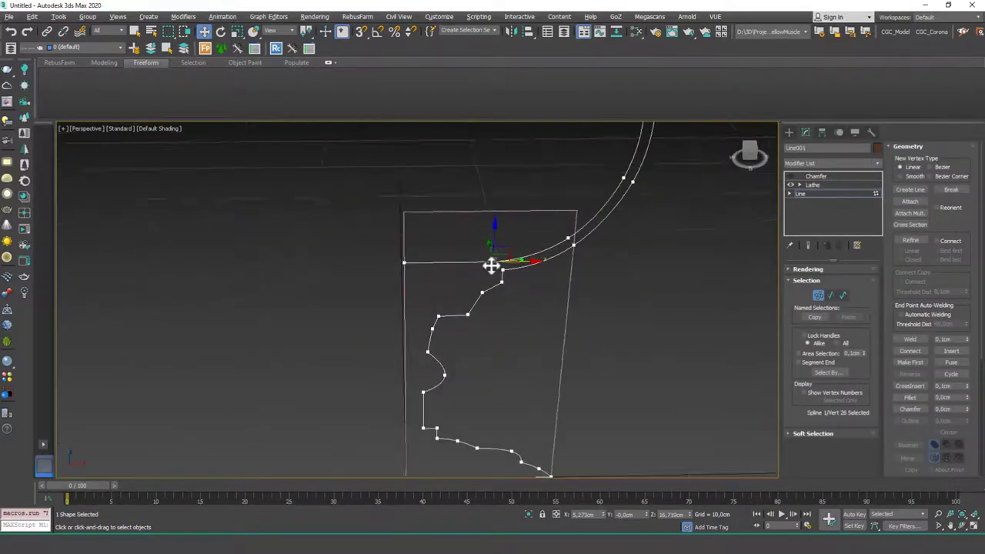
scroll(501, 279, "up", 2)
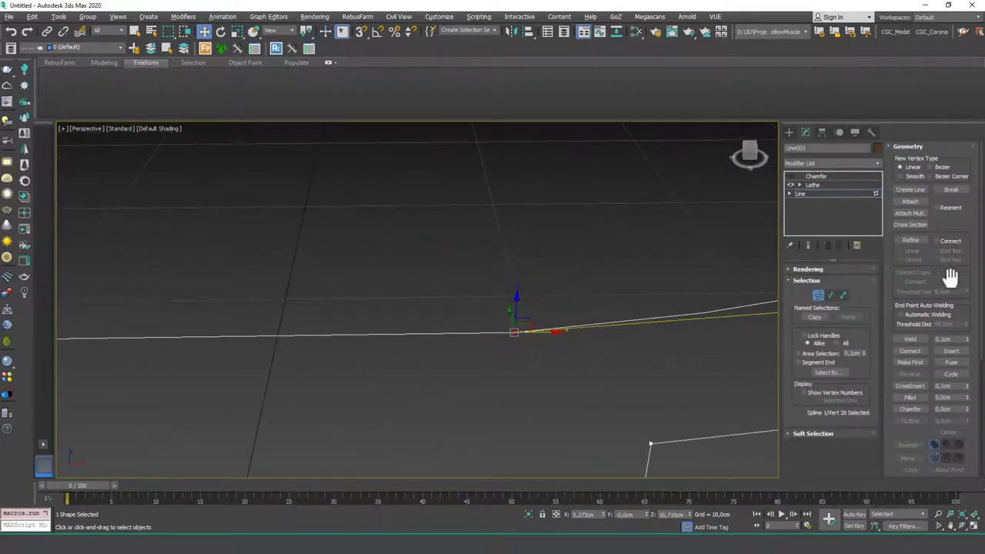
left_click_drag(952, 272, 930, 48)
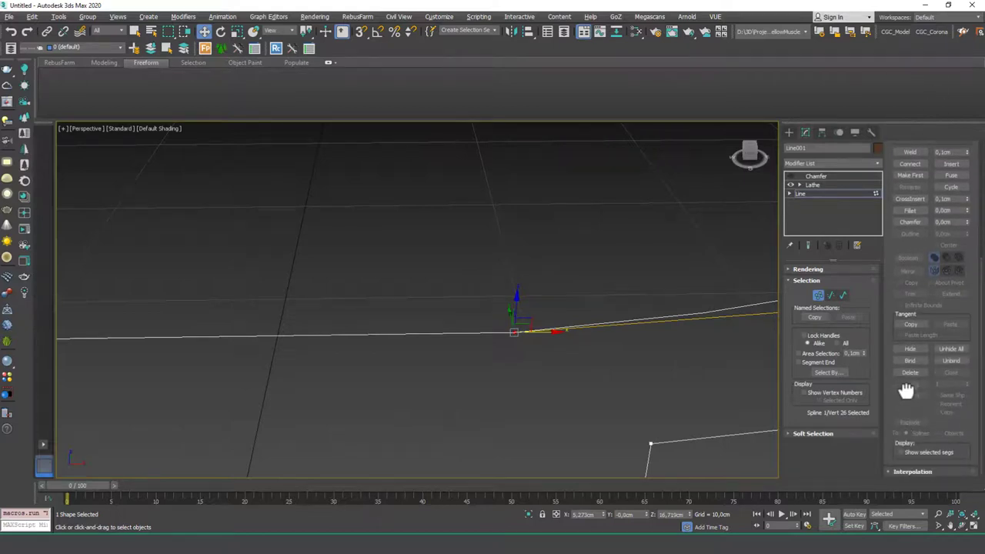
left_click_drag(907, 387, 906, 412)
left_click(909, 411)
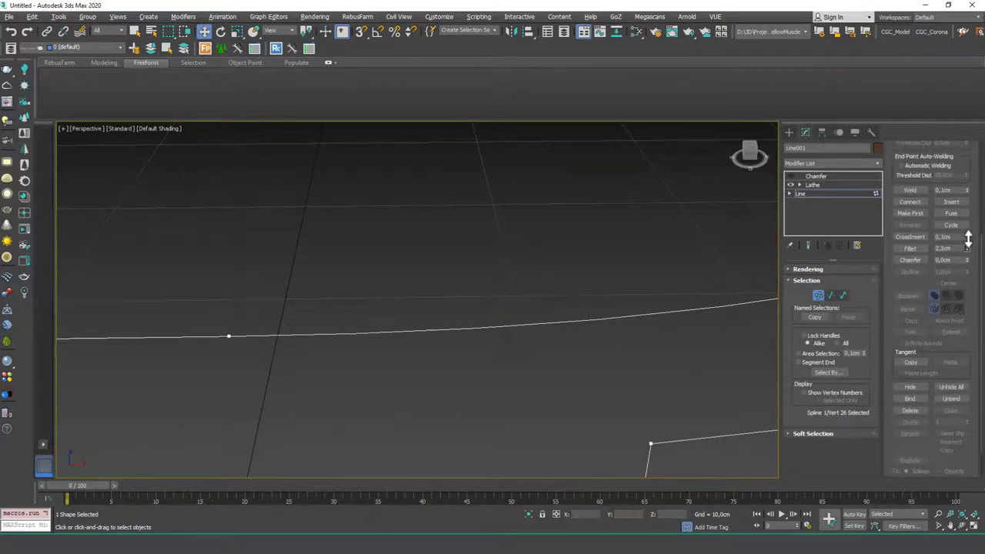
scroll(454, 358, "down", 4)
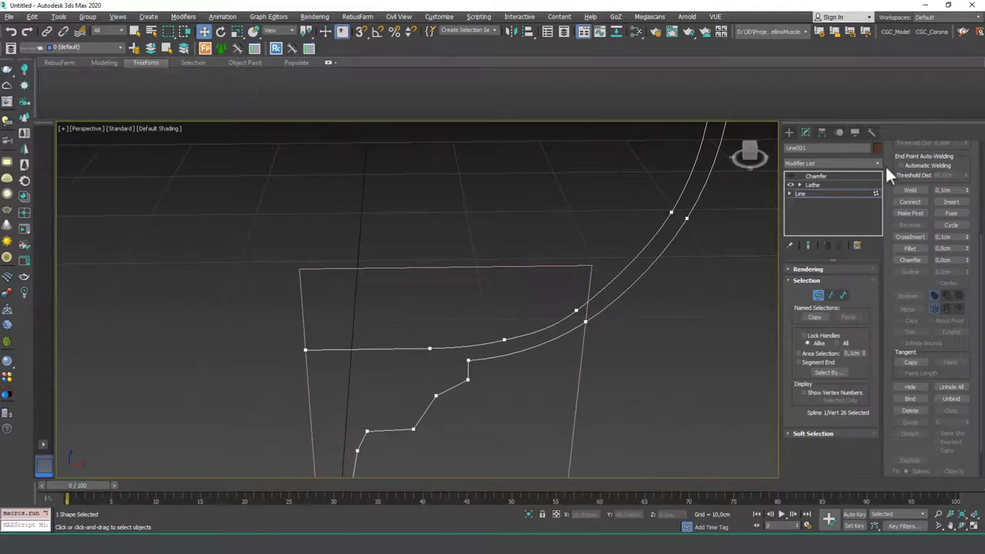
Return to the Chamfer level of the stack to examine the whole goblet, and deselect it.
left_click(830, 184)
left_click(830, 178)
scroll(454, 291, "down", 4)
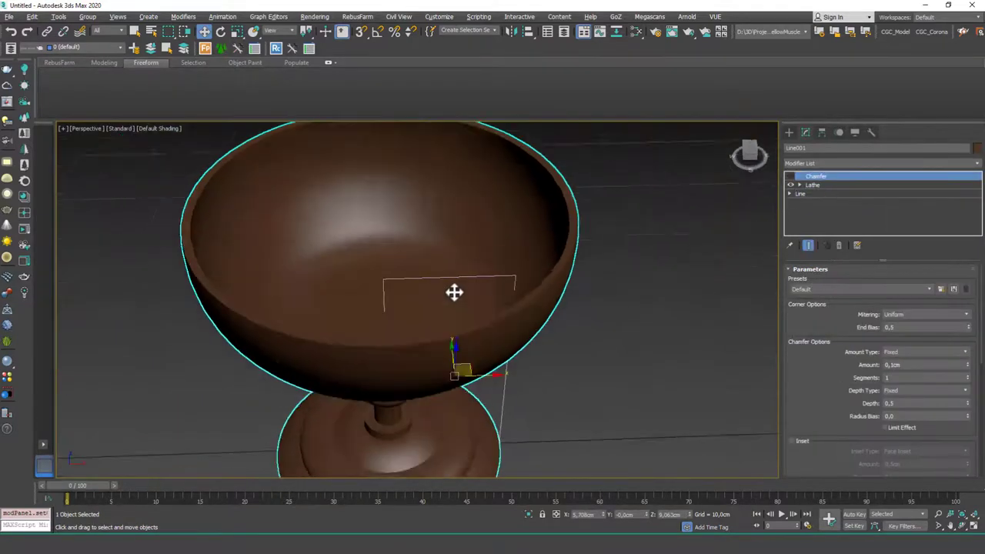
middle_click_drag(455, 293, 478, 314, "alt")
scroll(478, 313, "down", 3)
middle_click_drag(506, 347, 609, 308, "alt")
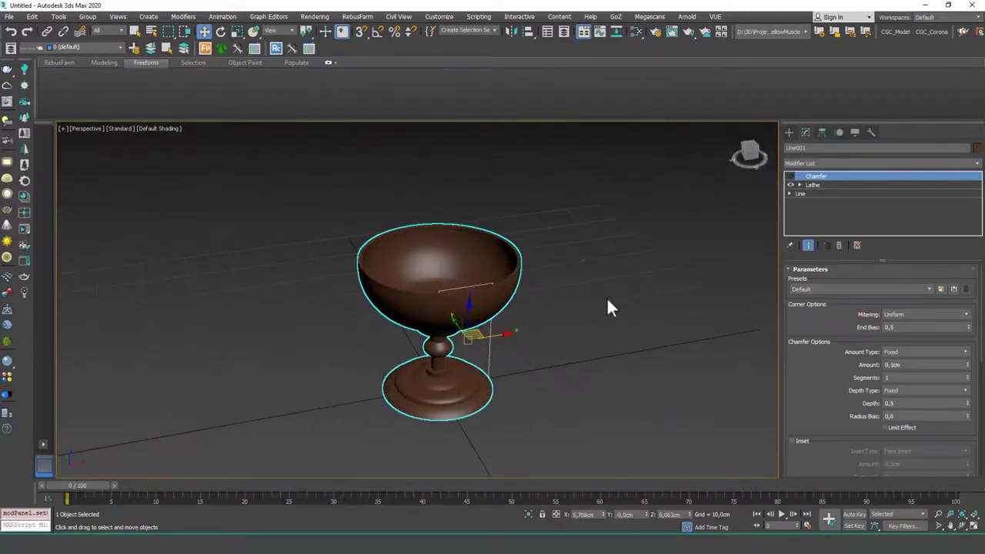
left_click(608, 306)
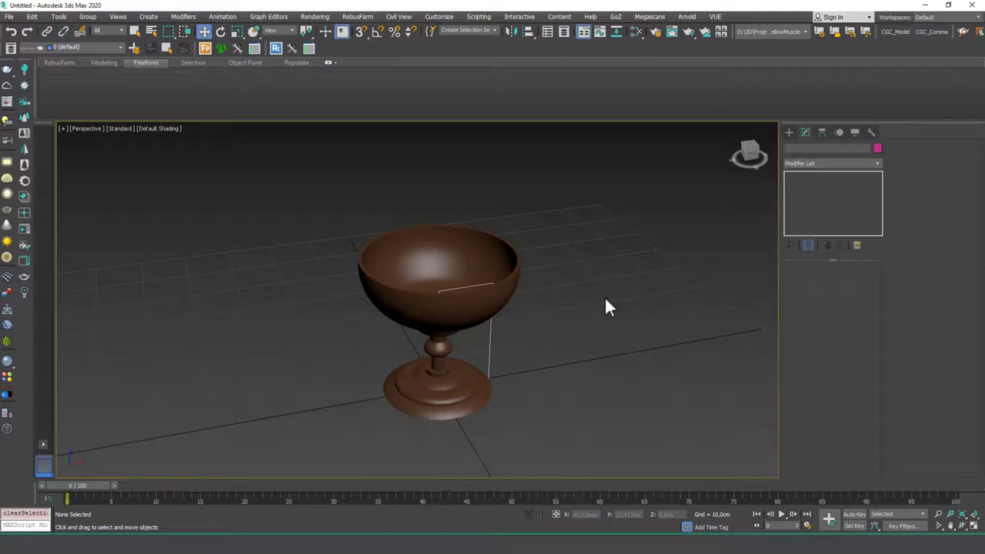
Select the goblet and add an Edit Poly modifier above the Chamfer in its stack.
left_click(458, 270)
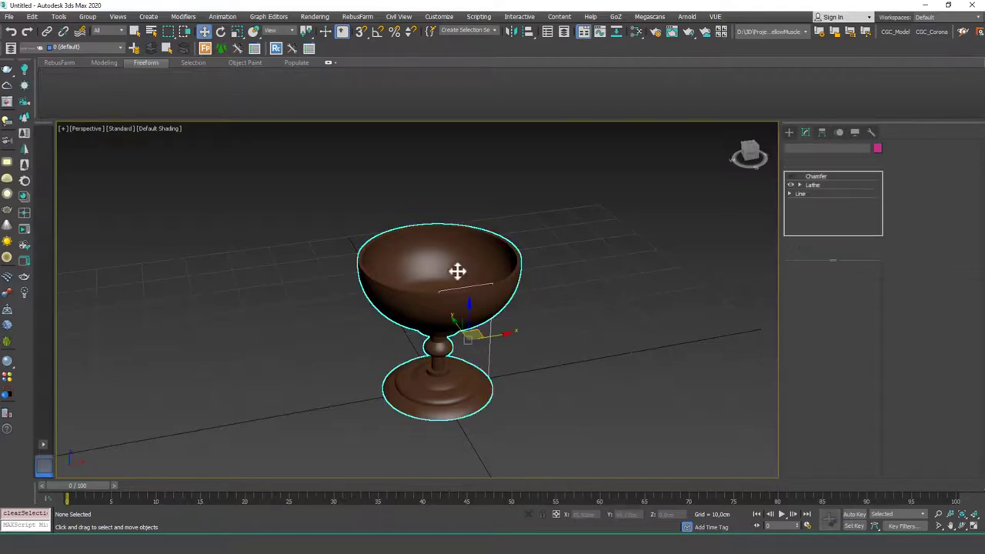
left_click(813, 162)
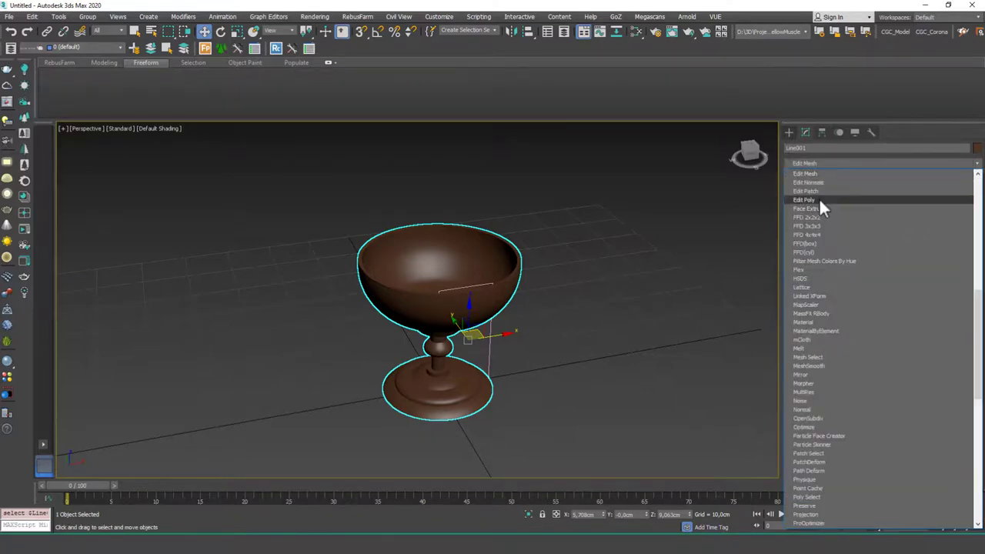
left_click(816, 198)
Extrude a single polygon just below the bowl's outer rim into a long bar, and examine it without edged faces.
scroll(509, 302, "up", 5)
left_click(469, 268)
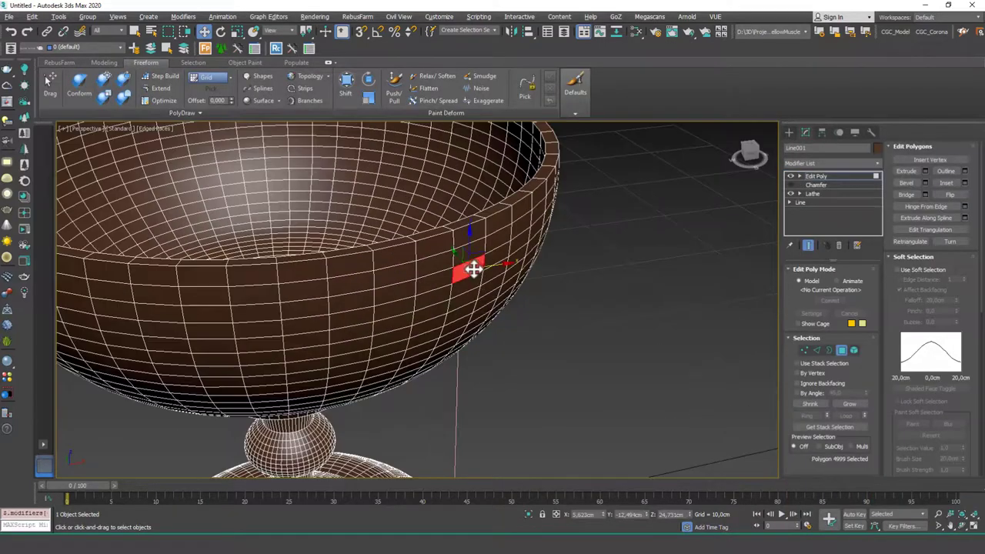
left_click(926, 171)
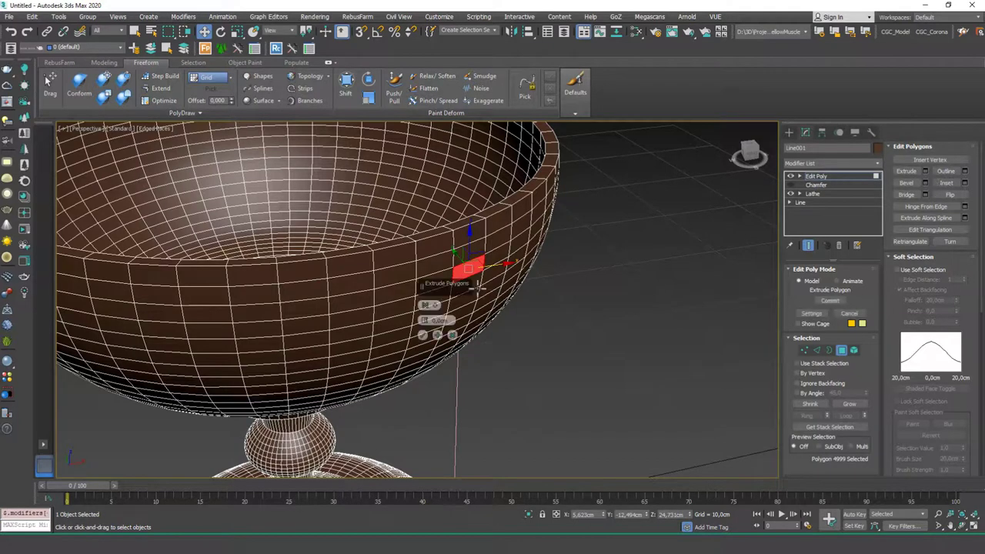
left_click_drag(426, 322, 432, 280)
left_click(422, 336)
left_click(573, 274)
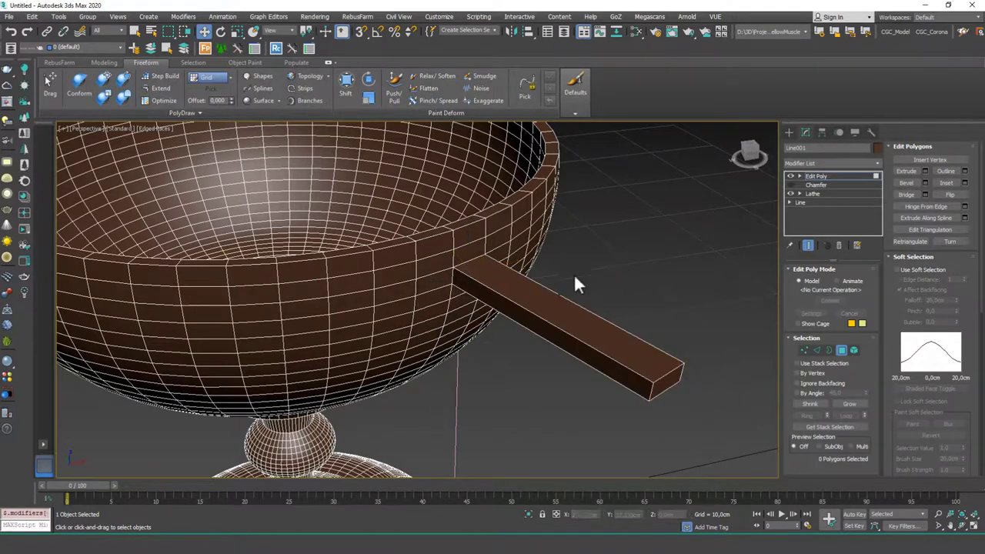
scroll(568, 279, "down", 6)
key("F4")
scroll(553, 291, "up", 3)
scroll(552, 289, "up", 5)
scroll(508, 275, "down", 3)
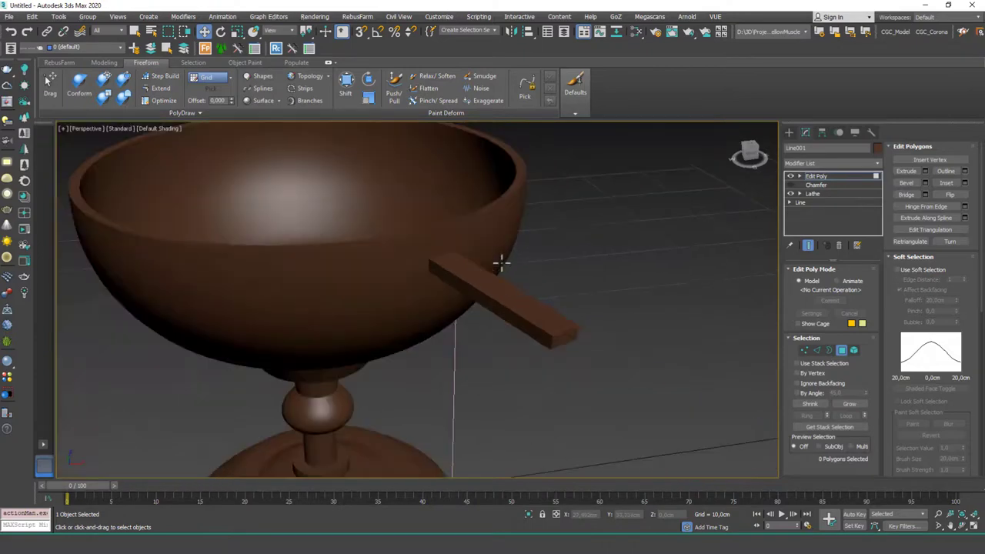
middle_click_drag(502, 264, 496, 293)
Select the vertices along one side of the bowl and pull them outward along X to stretch the wall.
key("1")
left_click_drag(604, 156, 468, 285)
left_click_drag(528, 228, 613, 239)
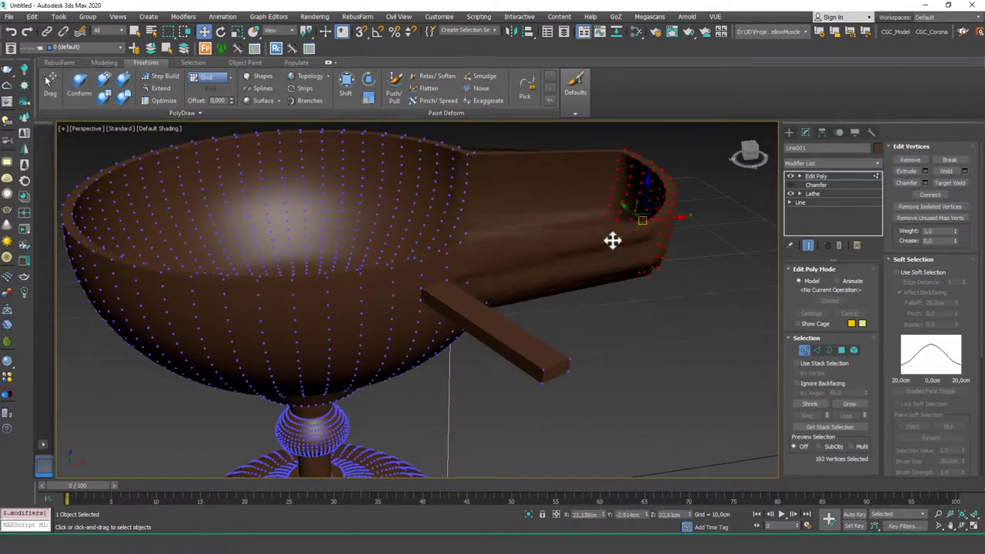
middle_click_drag(613, 240, 597, 257, "alt")
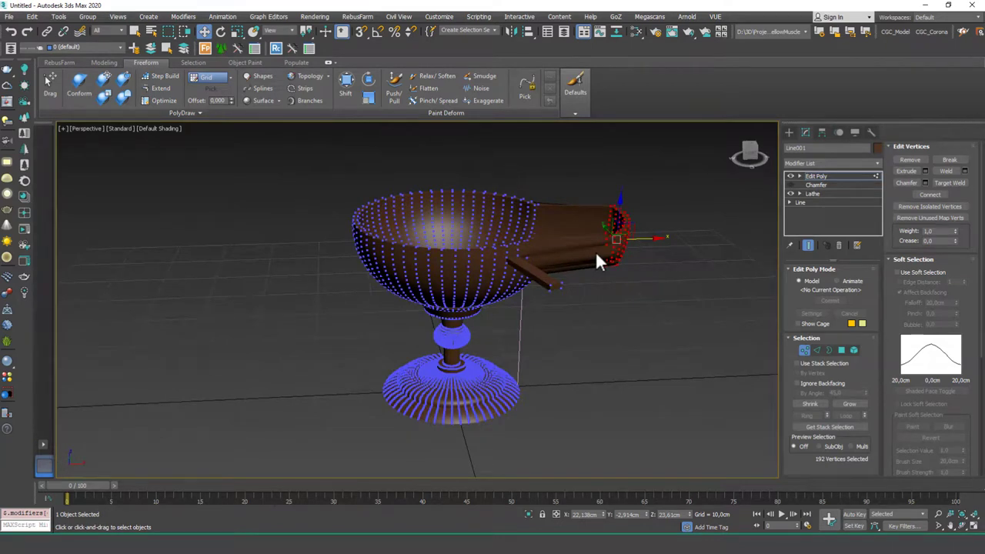
Delete the Edit Poly modifier from the goblet's stack and return to the Lathe level.
left_click(839, 244)
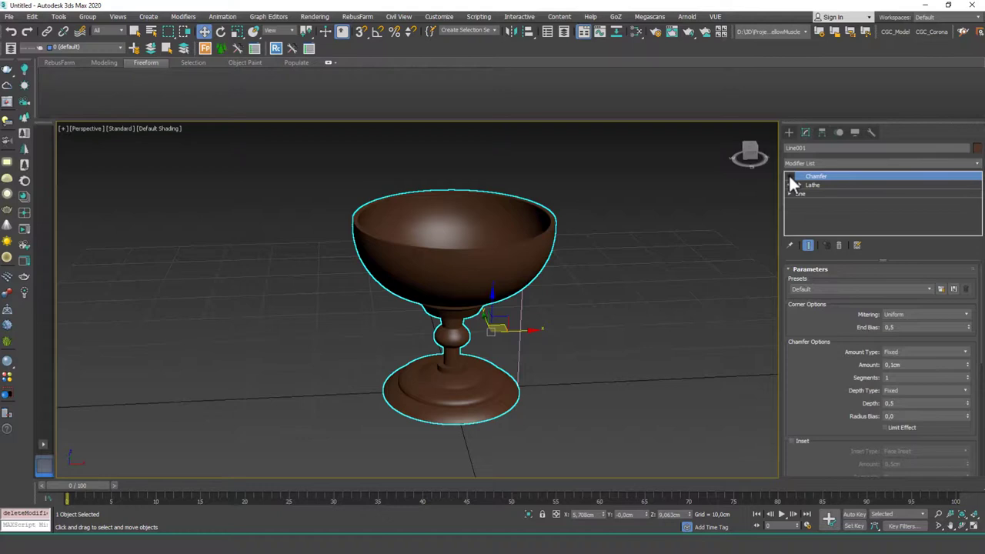
left_click(815, 184)
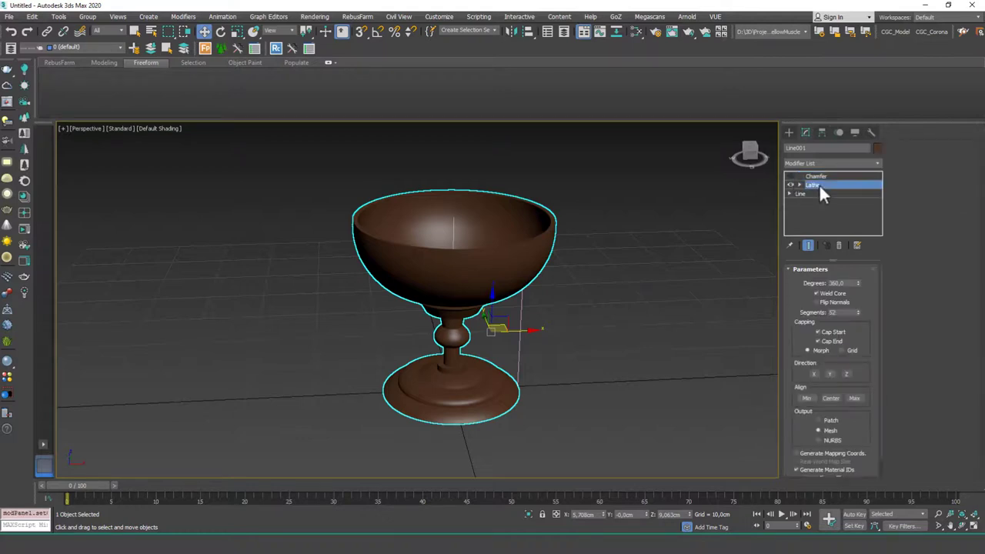